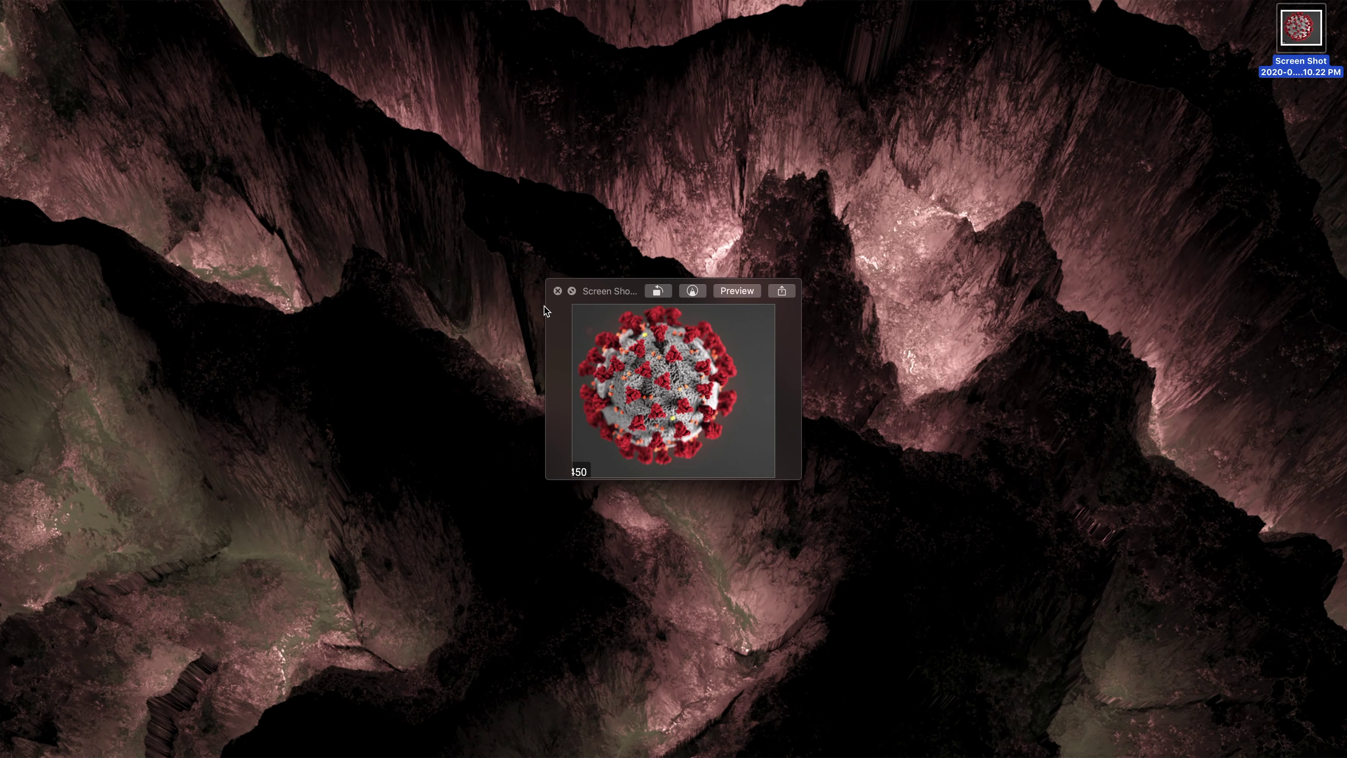
# Step: Close the coronavirus screenshot preview and bring up Launchpad to find Blender
pyautogui.press('space')
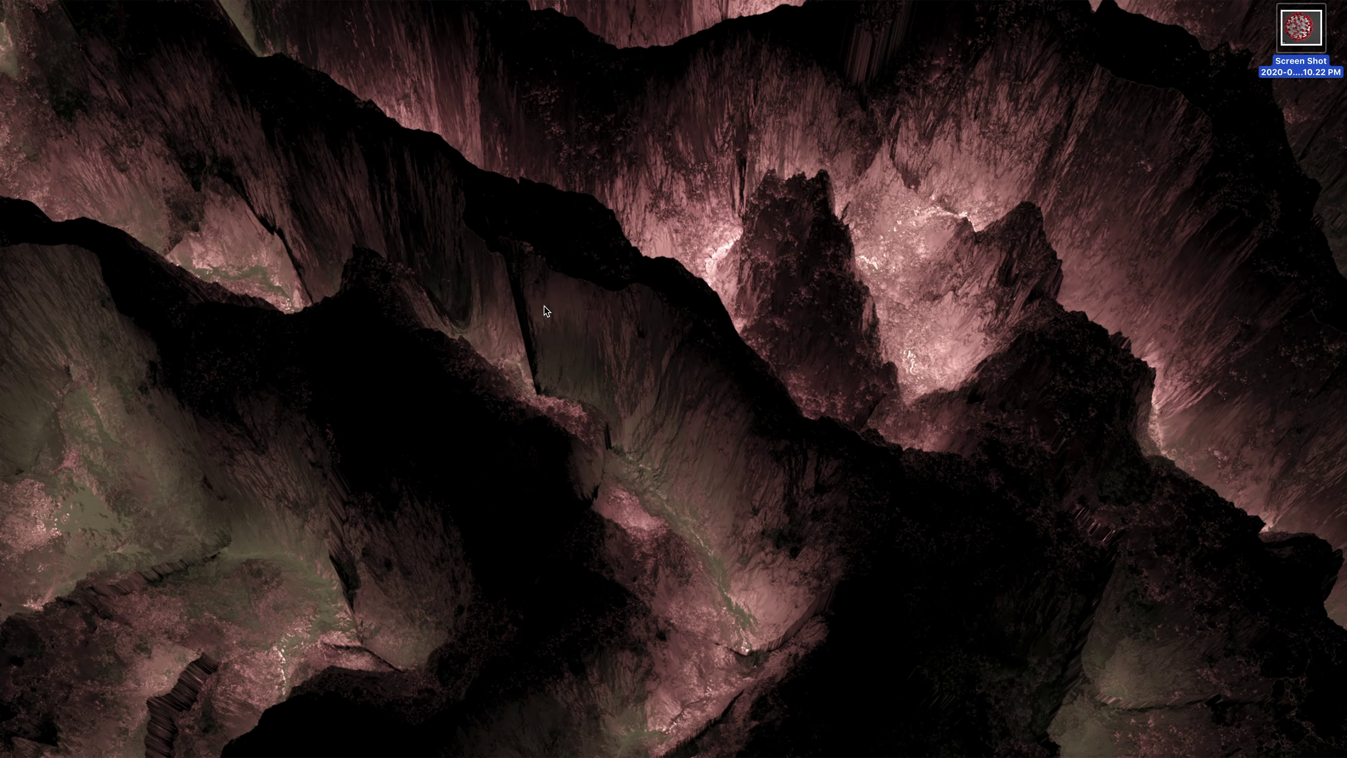
pyautogui.press('F4')
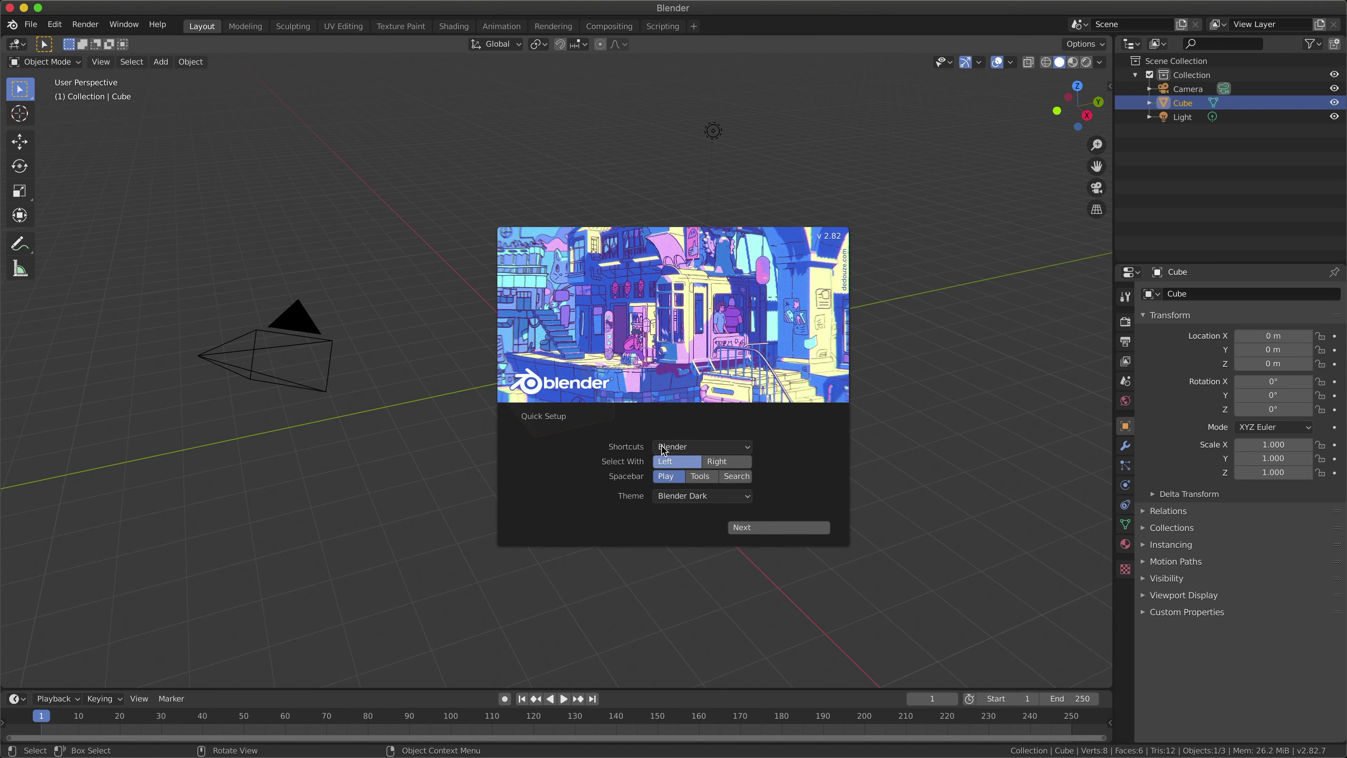
# Step: Dismiss the splash screen and delete the default cube
pyautogui.click(414, 249)
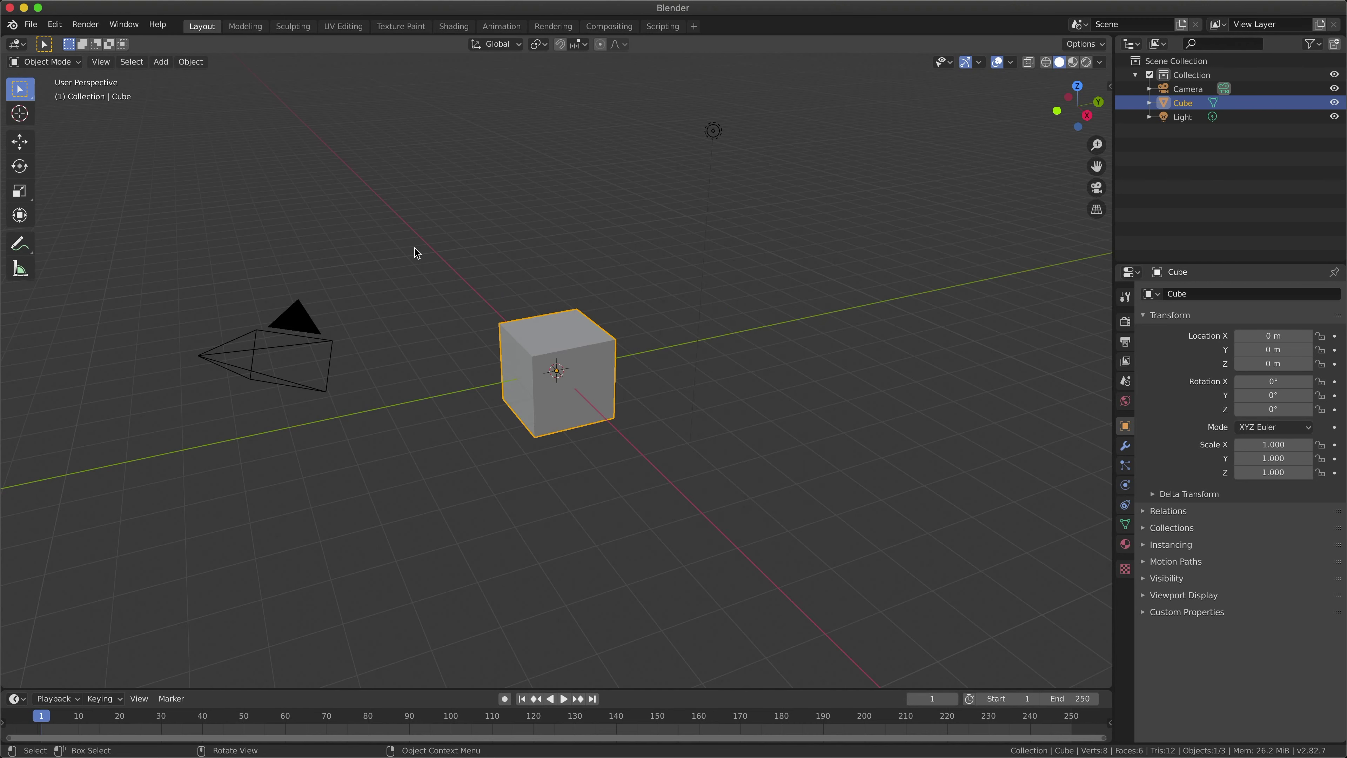
pyautogui.press('x')
pyautogui.click(539, 302)
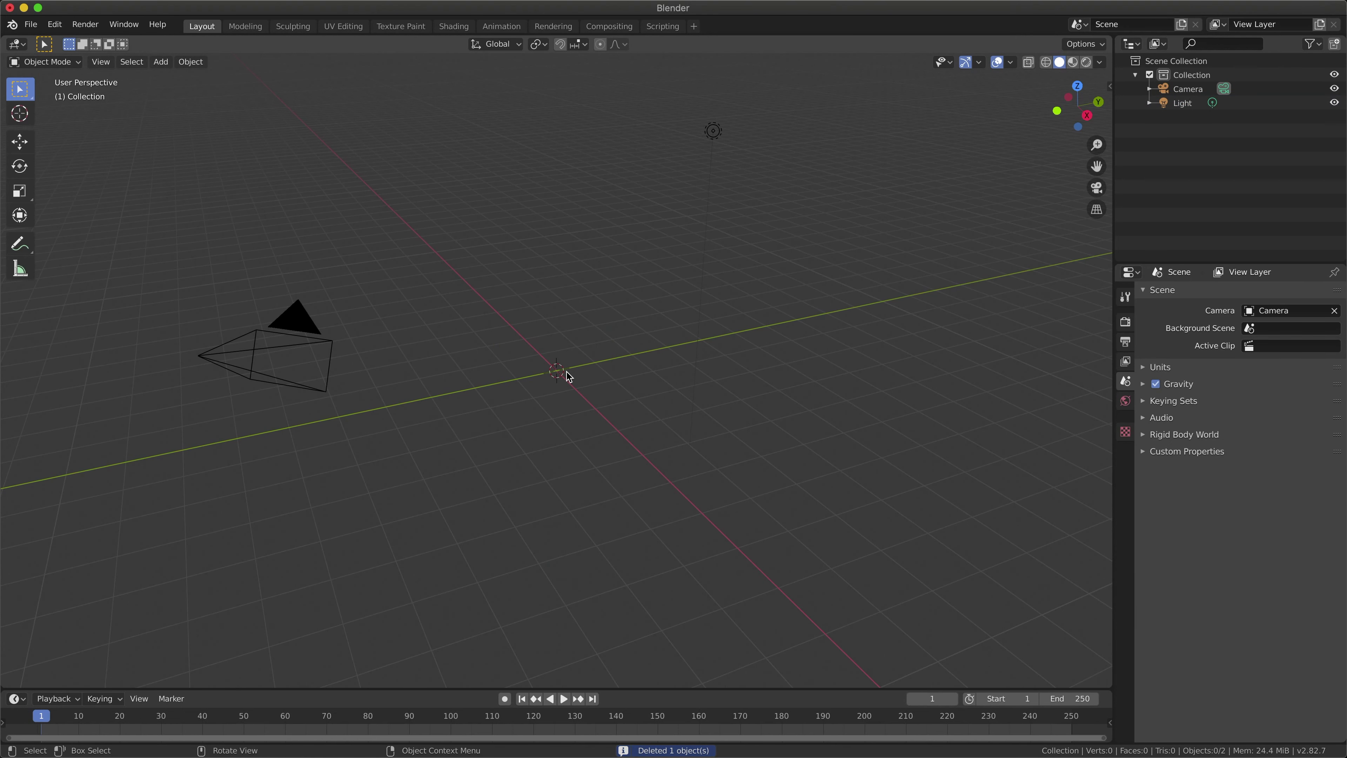
# Step: Add a new mesh cube at the scene origin
pyautogui.click(161, 62)
pyautogui.moveTo(160, 68)
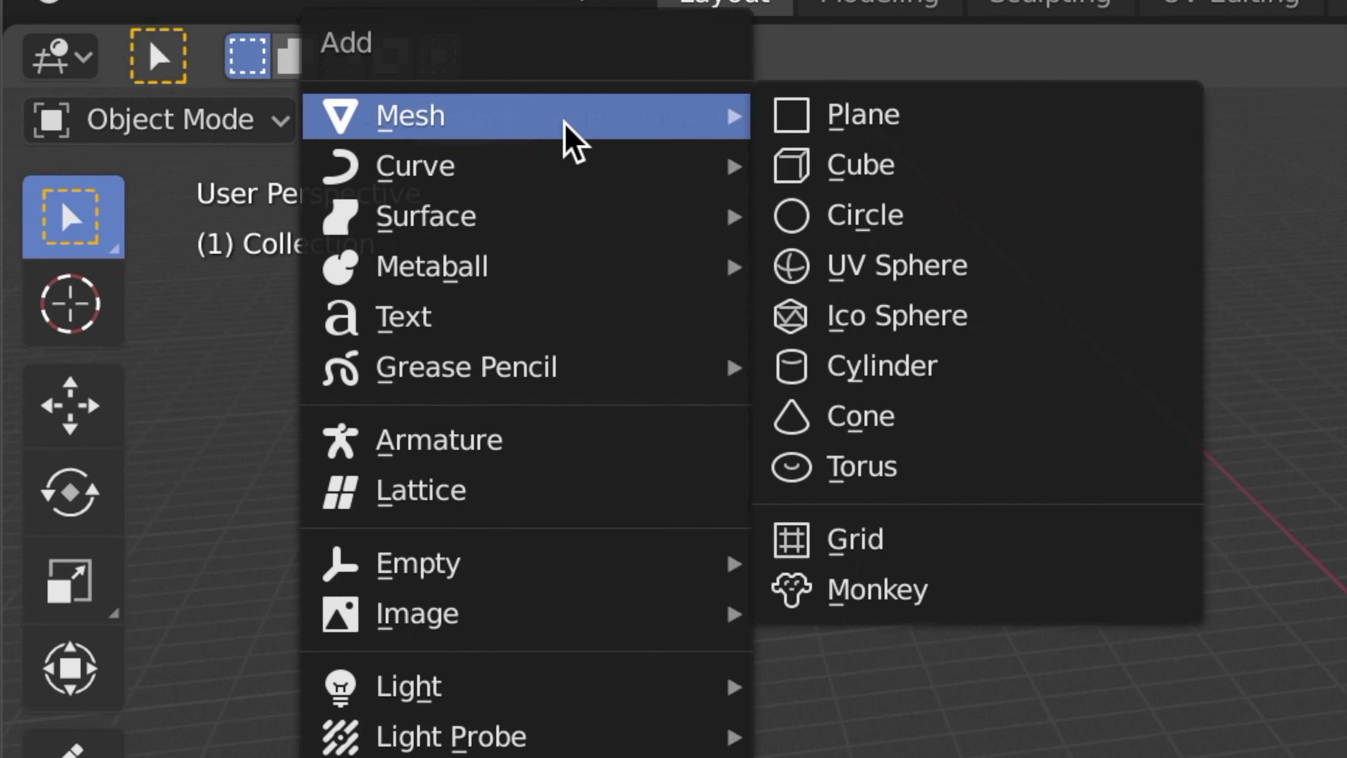
pyautogui.click(790, 169)
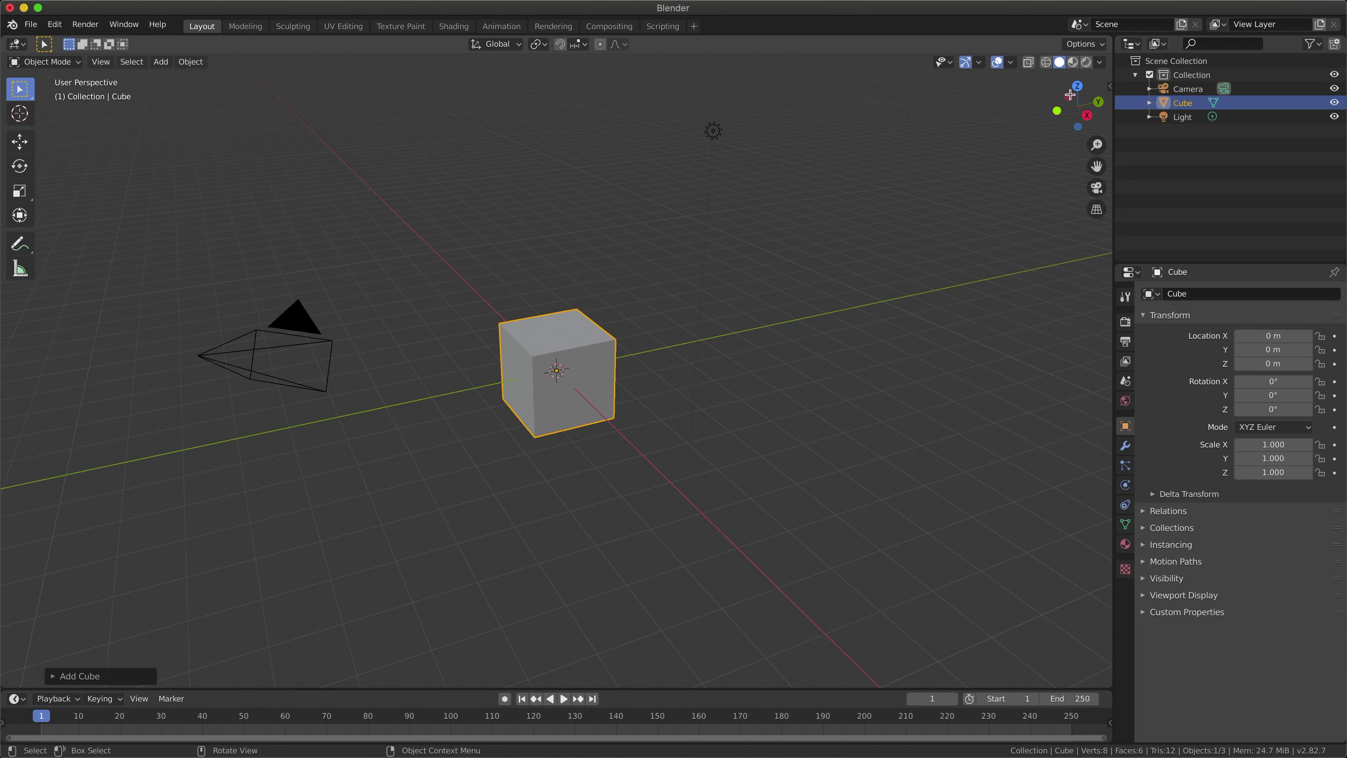
pyautogui.moveTo(1072, 114); pyautogui.dragTo(1073, 126)
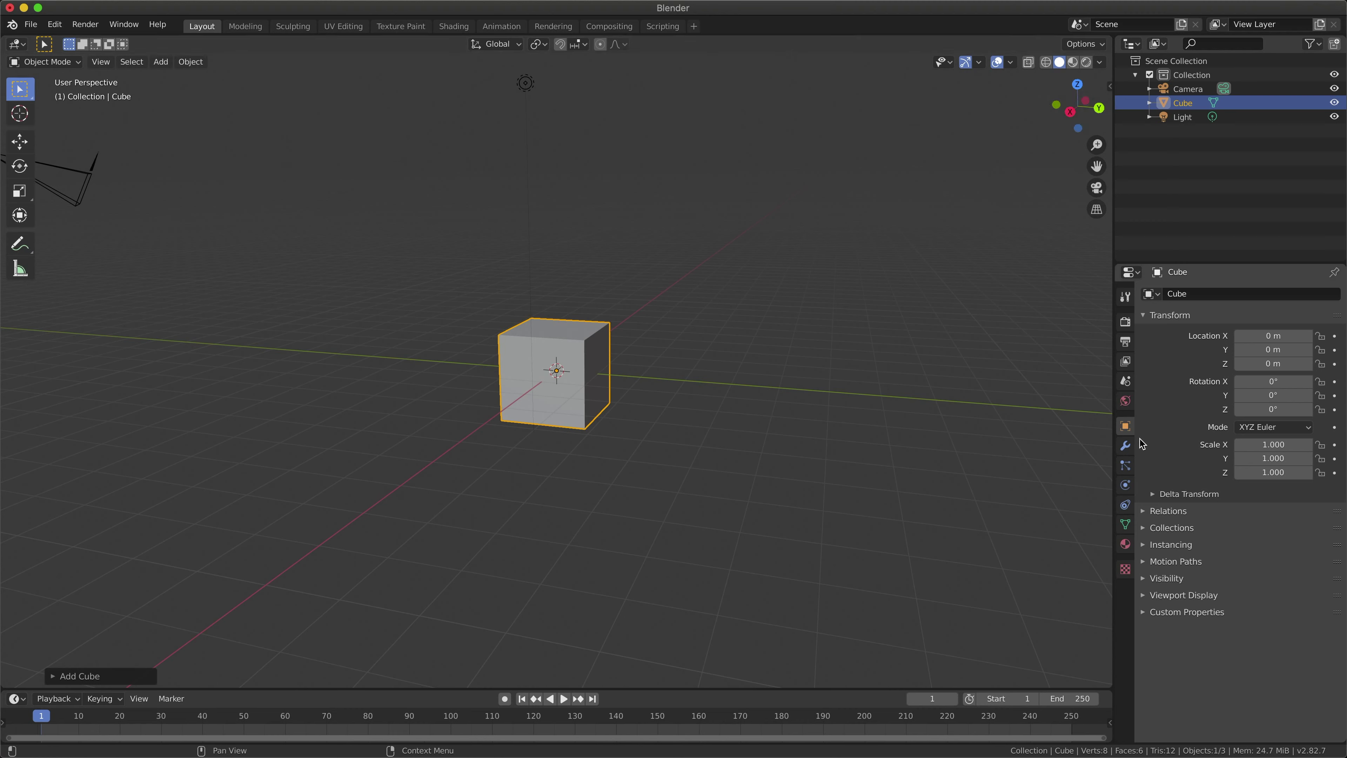
# Step: Add a Subdivision Surface modifier with Render 3 and Viewport 2, then apply it
pyautogui.click(1125, 446)
pyautogui.click(1184, 297)
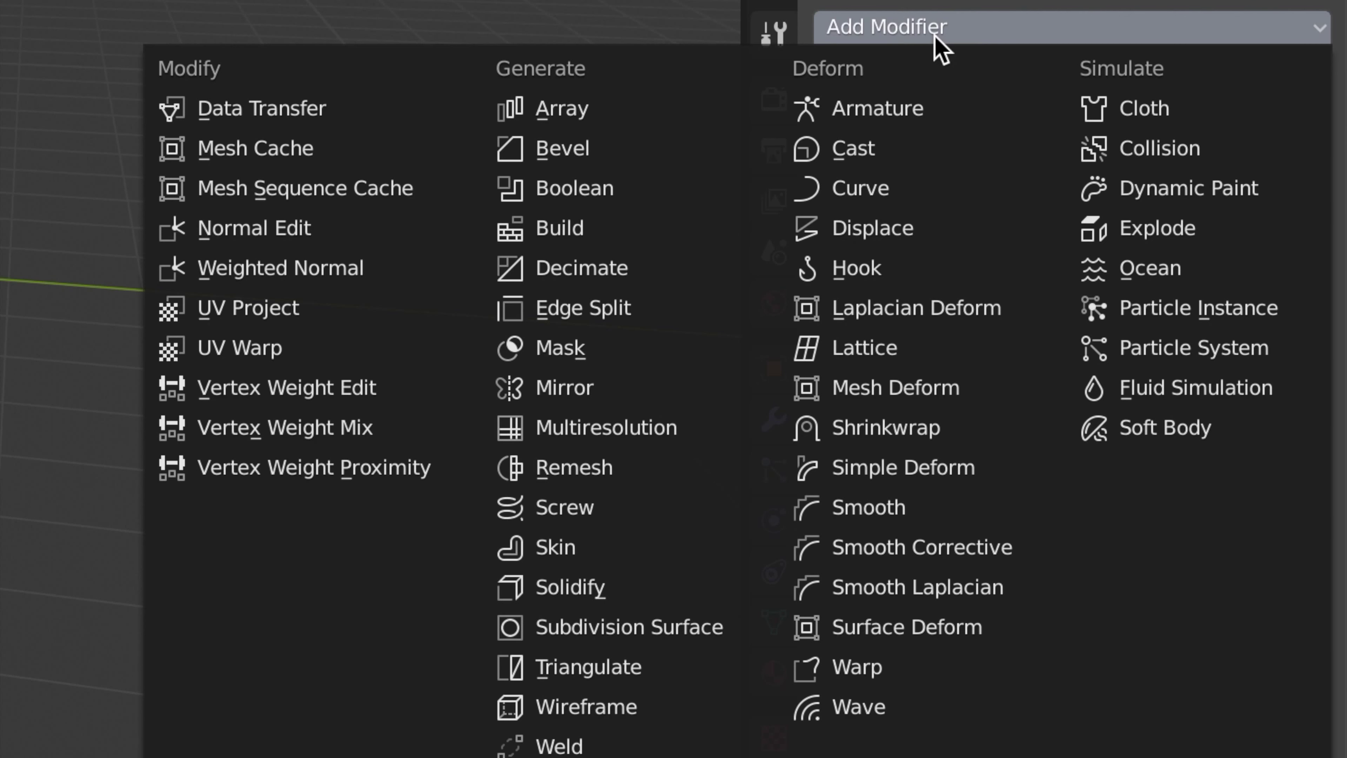
pyautogui.click(659, 627)
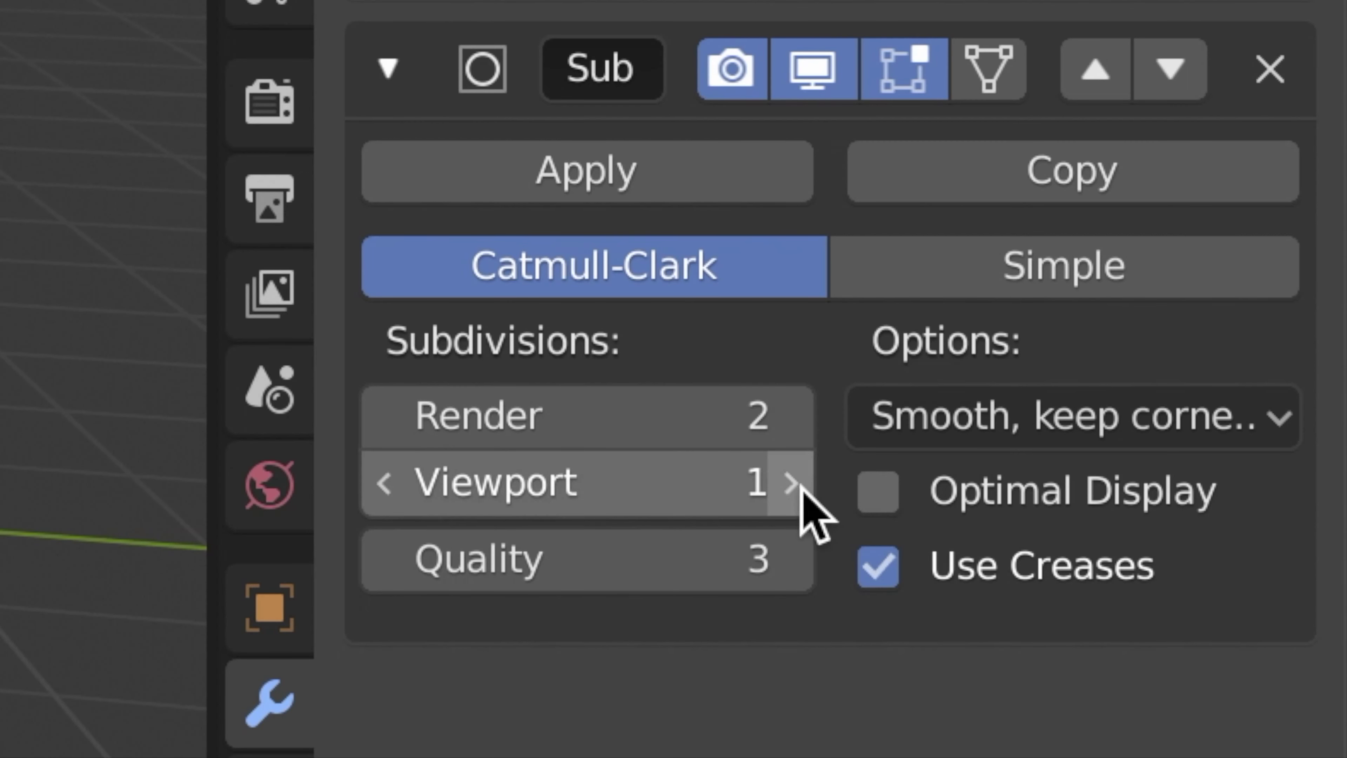
pyautogui.click(1234, 385)
pyautogui.click(1234, 401)
pyautogui.click(1234, 401)
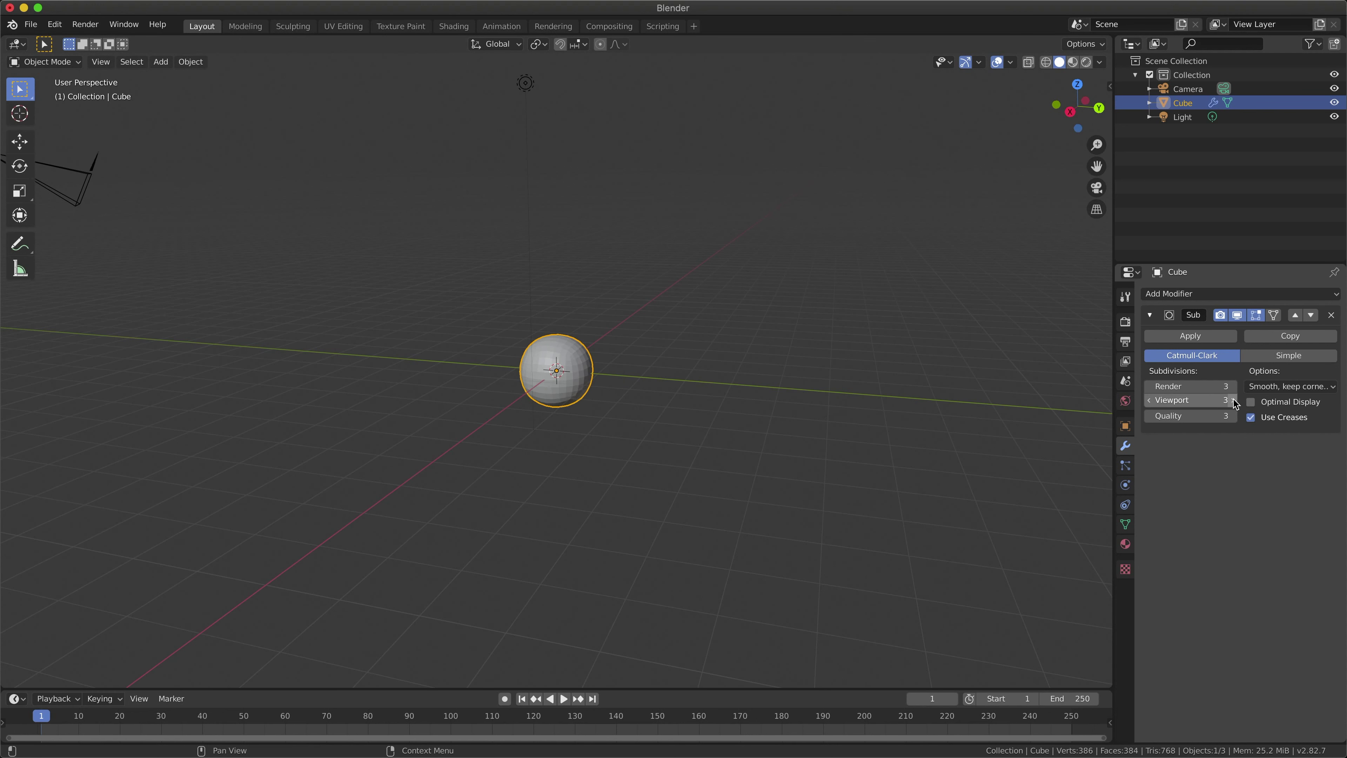
pyautogui.click(1154, 401)
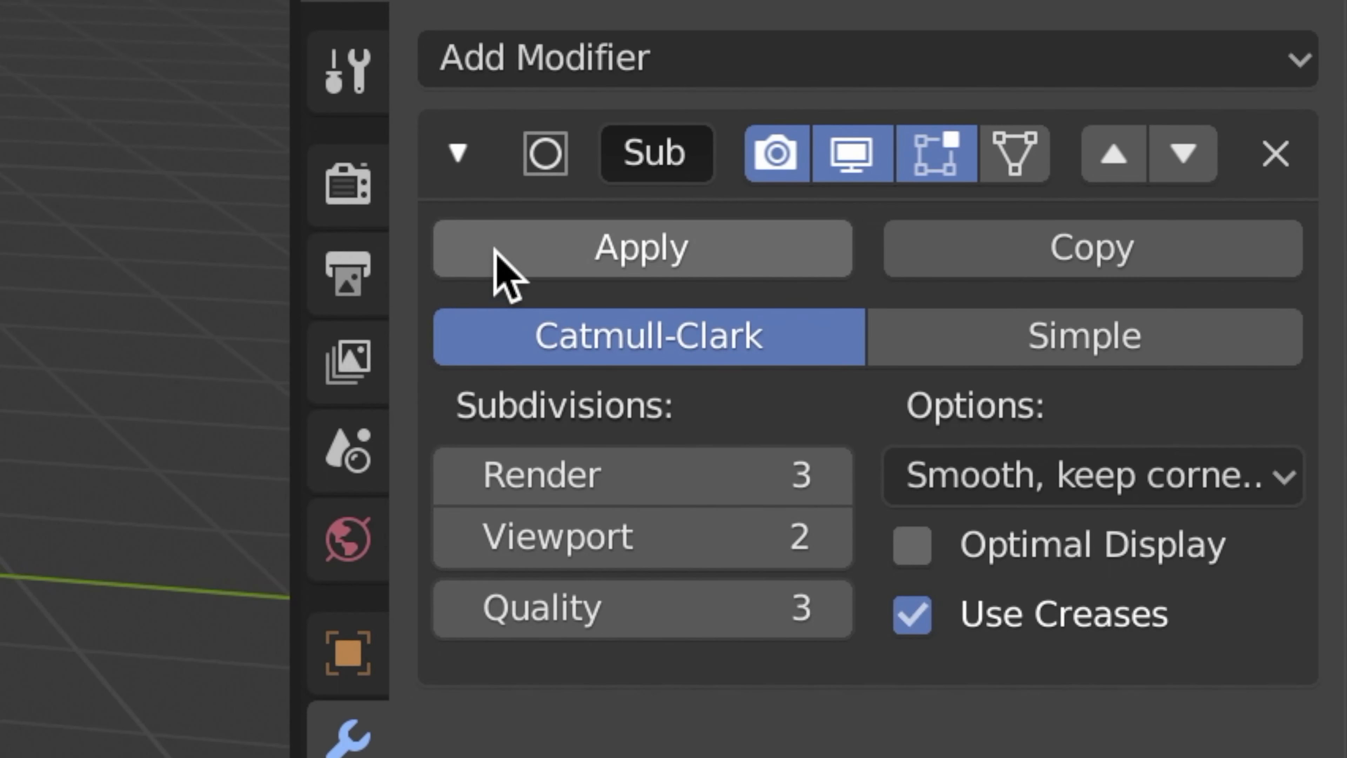
pyautogui.click(496, 256)
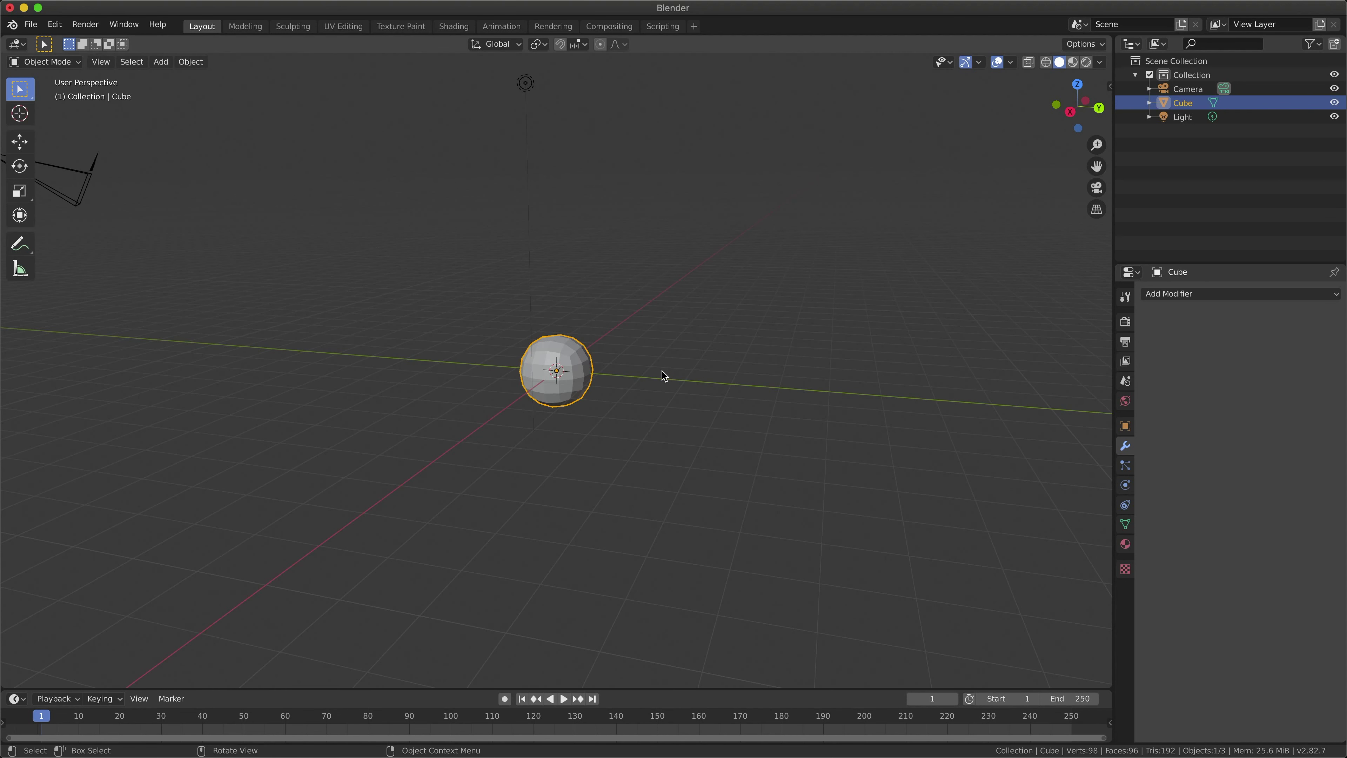
# Step: Add a cone, move it about 8.8 m along Y and raise it slightly
pyautogui.hotkey('shift', 'a')
pyautogui.moveTo(663, 370)
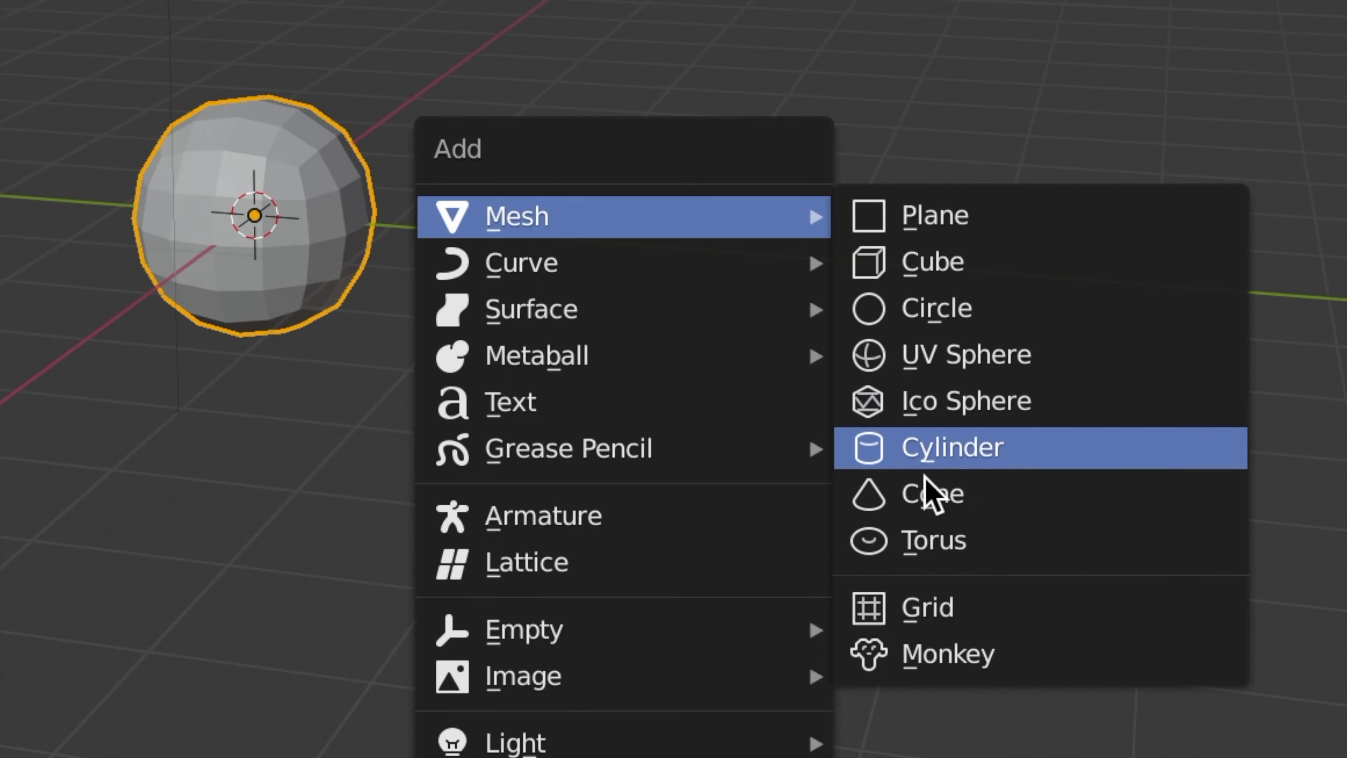
pyautogui.click(932, 507)
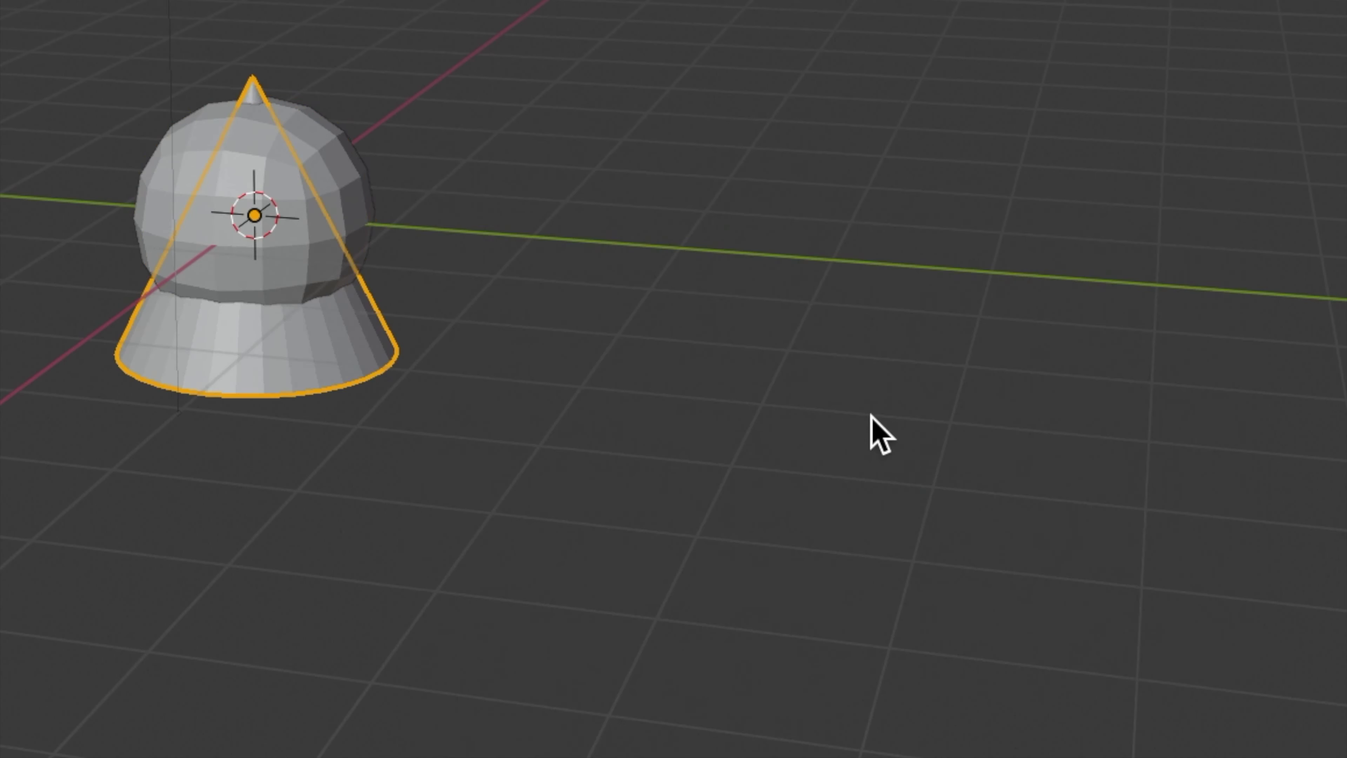
pyautogui.press('g')
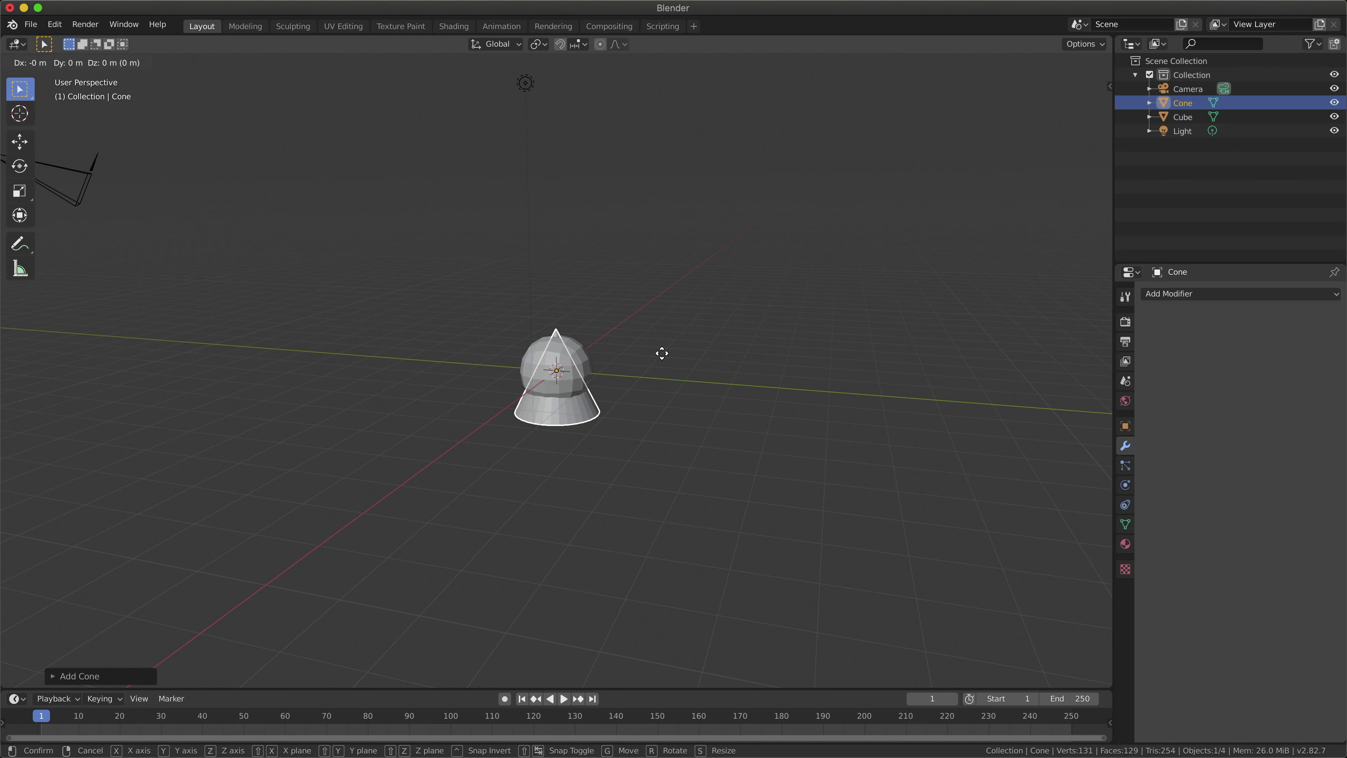
pyautogui.press('y')
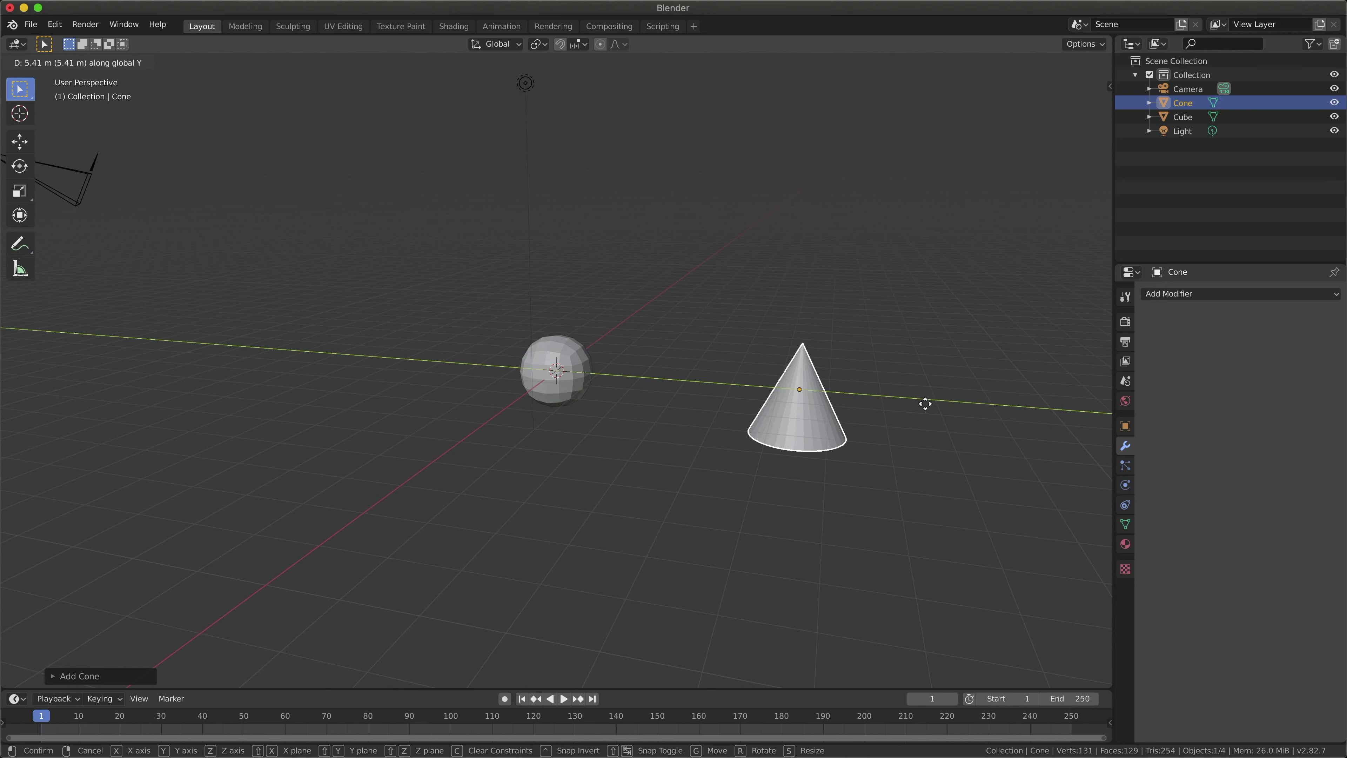
pyautogui.click(1082, 413)
pyautogui.press('g')
pyautogui.press('z')
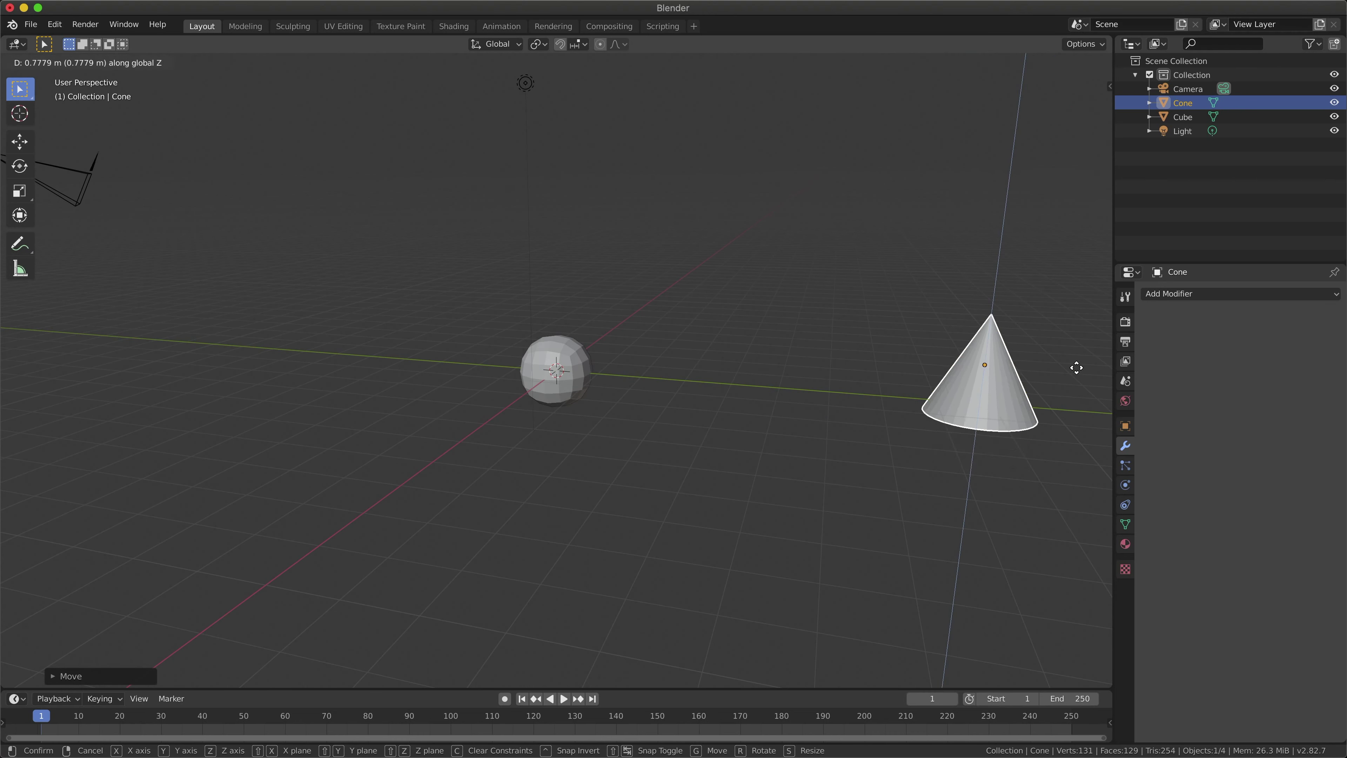
pyautogui.click(1079, 370)
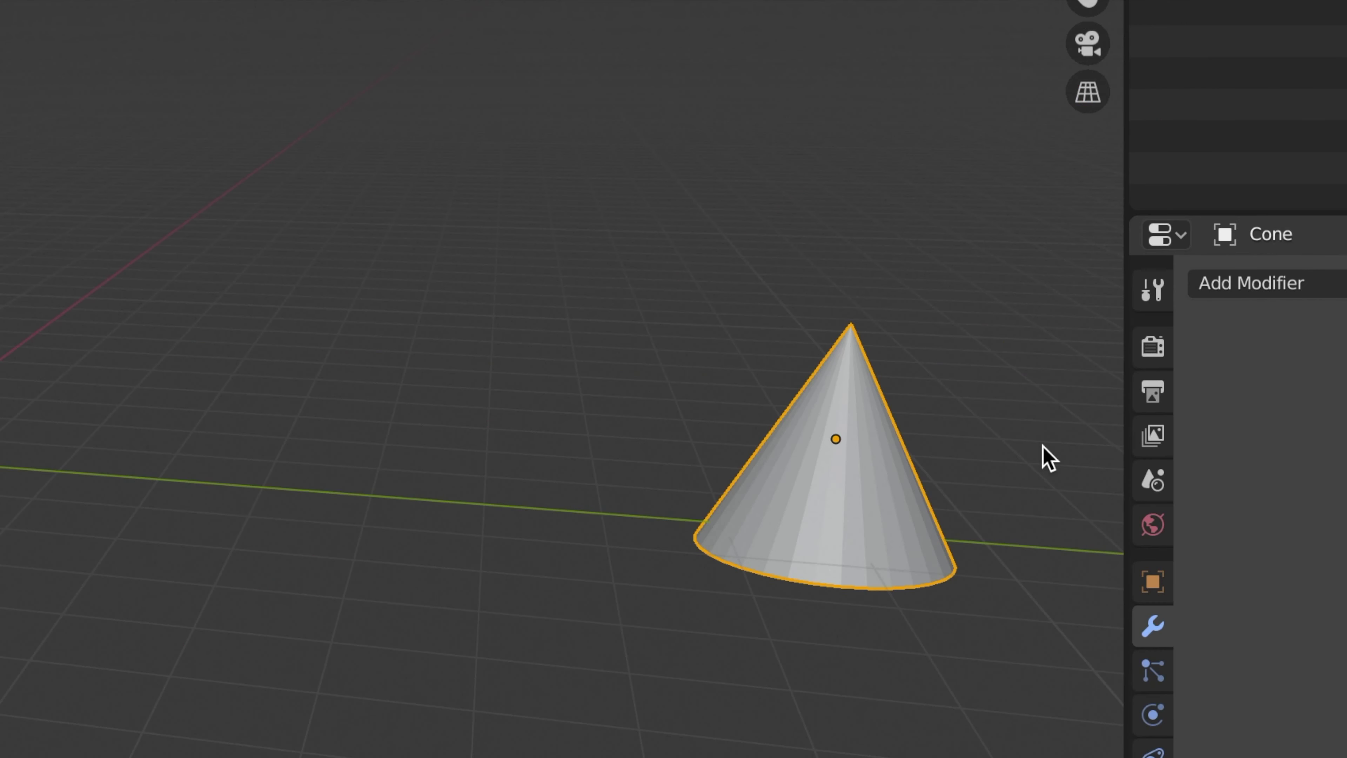
pyautogui.press('Tab')
# Step: Raise the cone's tip vertex along Z to lengthen the cone
pyautogui.moveTo(802, 259); pyautogui.dragTo(922, 400)
pyautogui.press('g')
pyautogui.press('z')
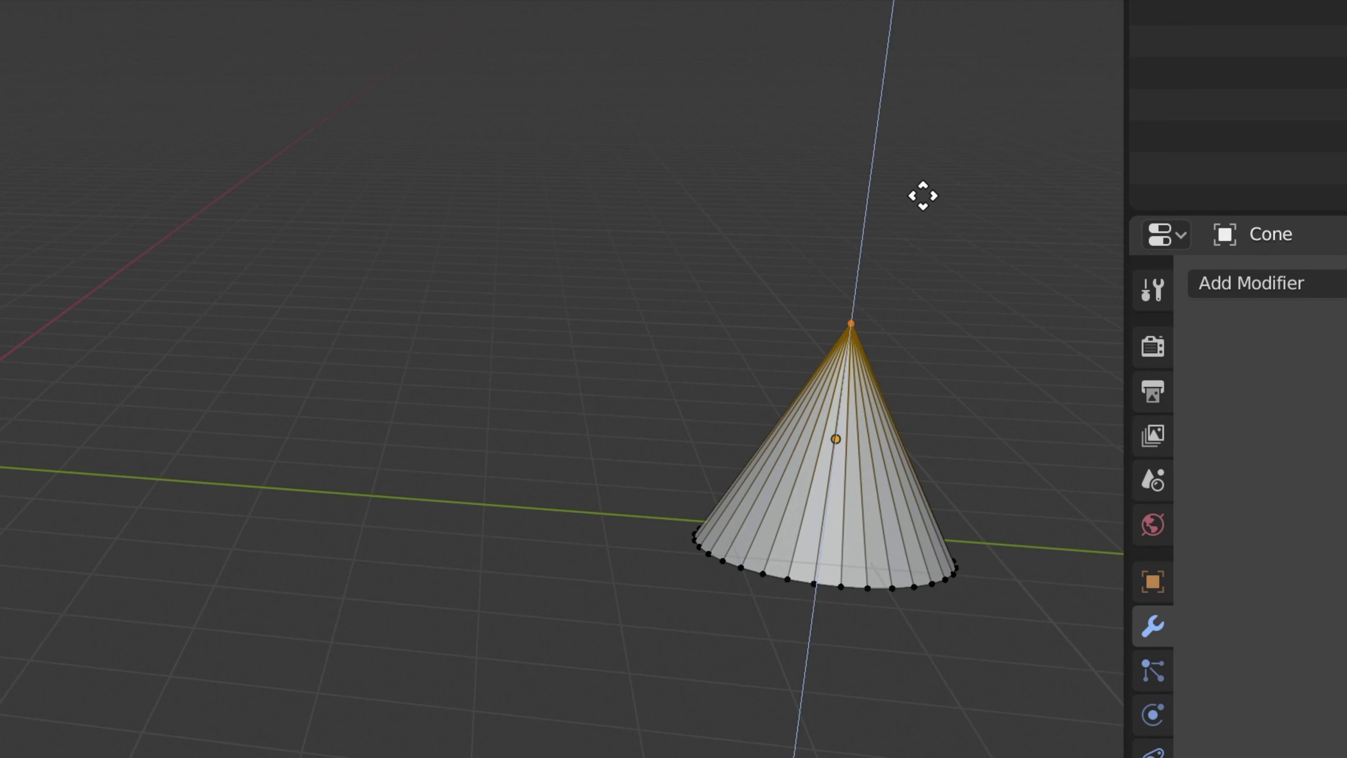
pyautogui.click(922, 170)
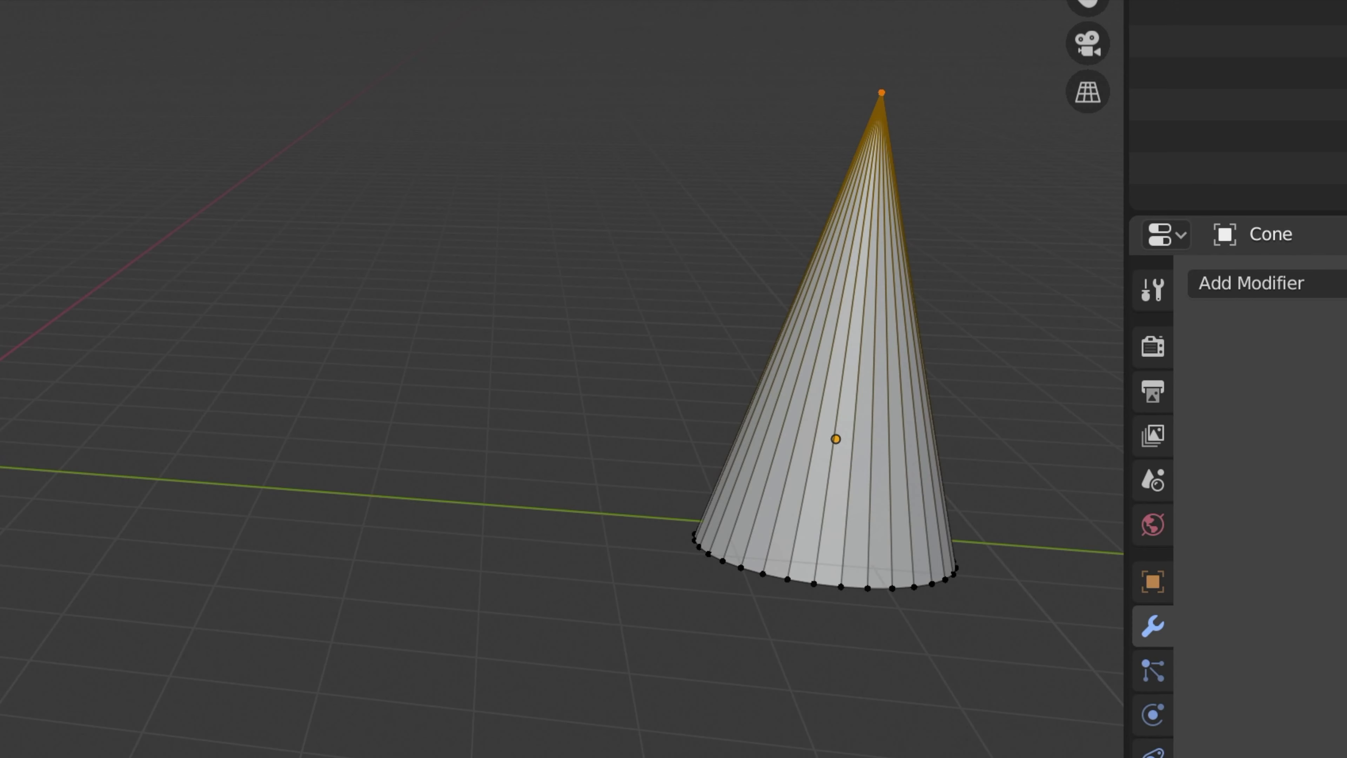
pyautogui.moveTo(1008, 265); pyautogui.dragTo(1007, 188, button='middle')
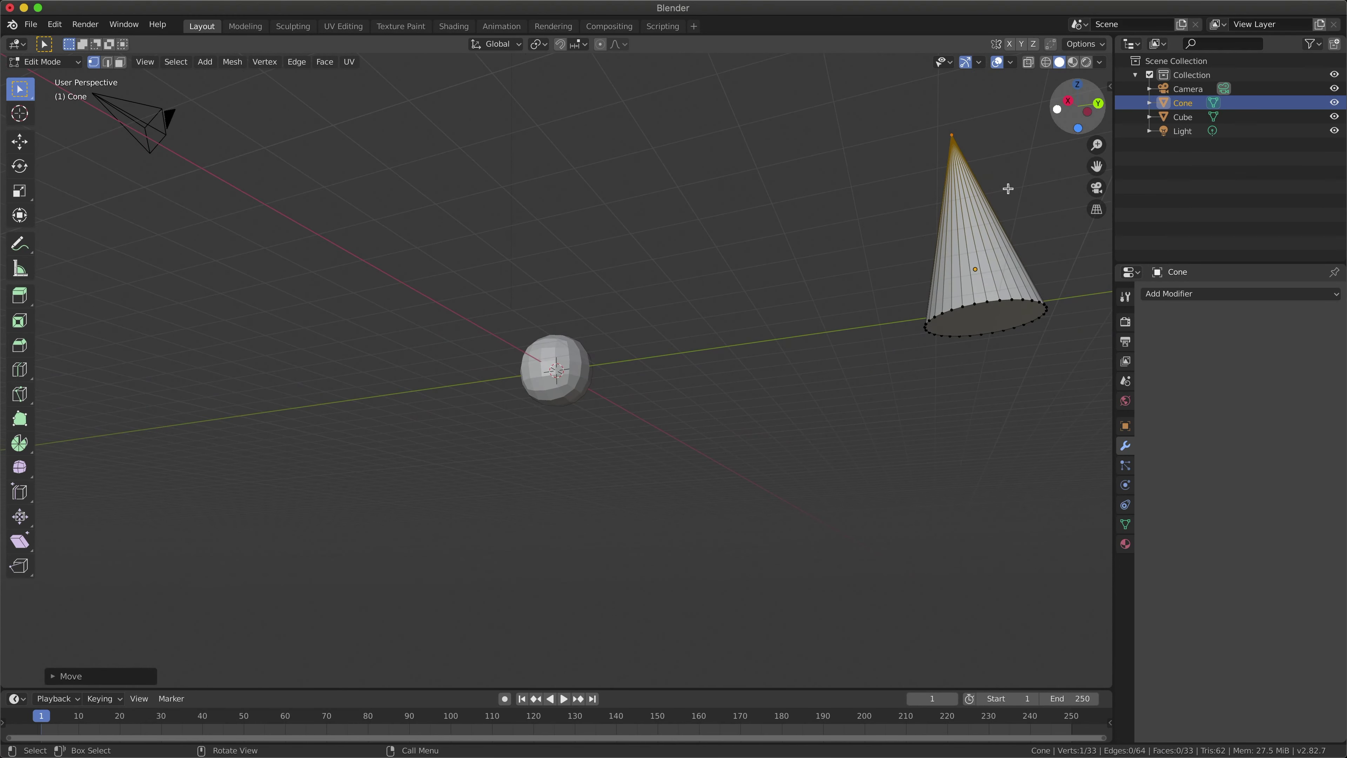
# Step: Scale down the cone's base face into a thin spike and return to Object Mode
pyautogui.press('3')
pyautogui.click(1015, 310)
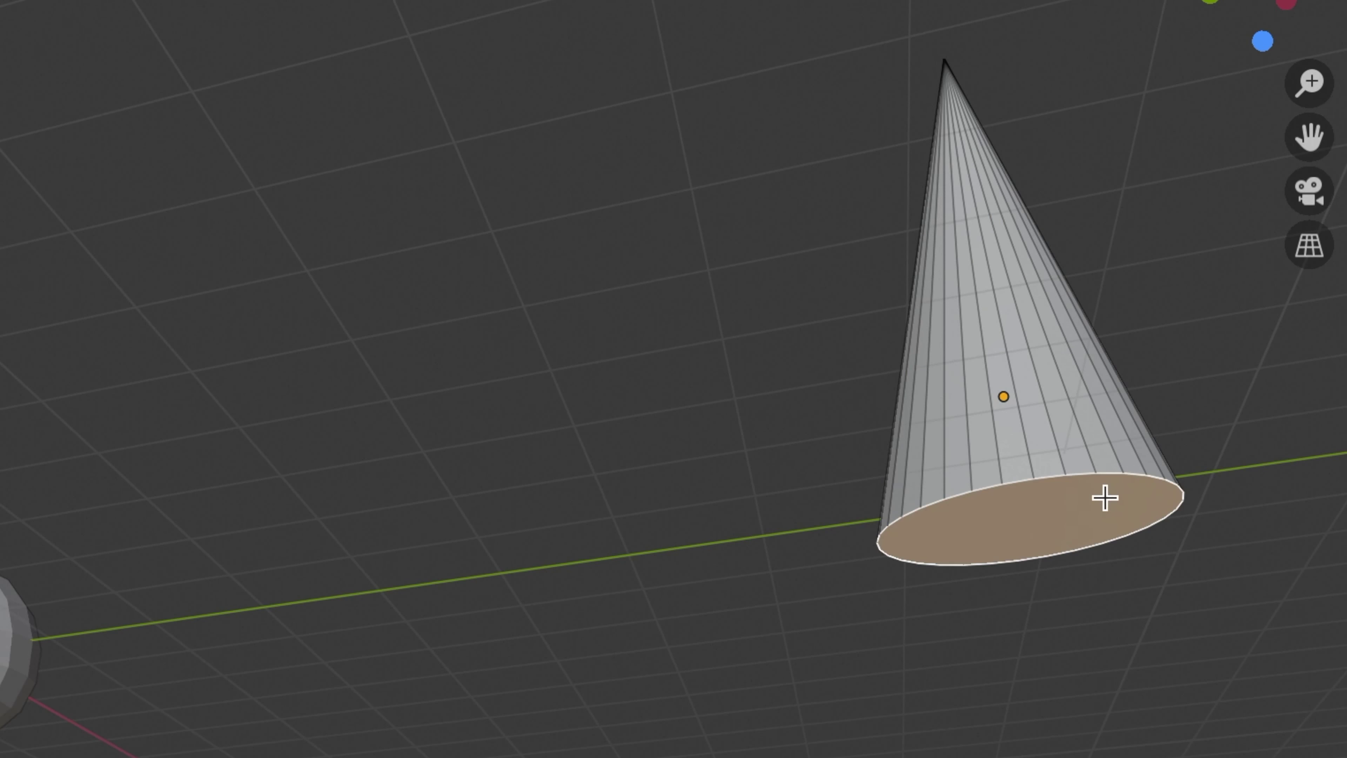
pyautogui.press('s')
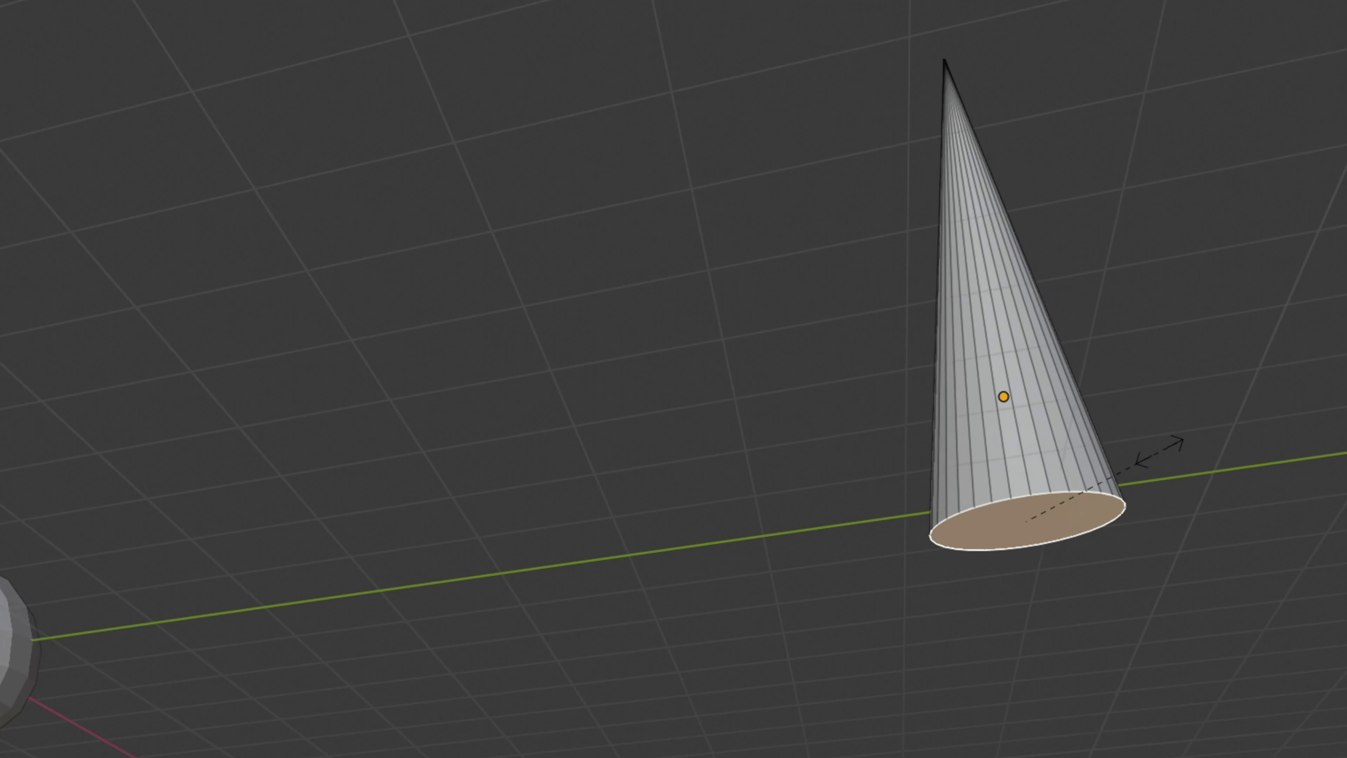
pyautogui.click(1121, 475)
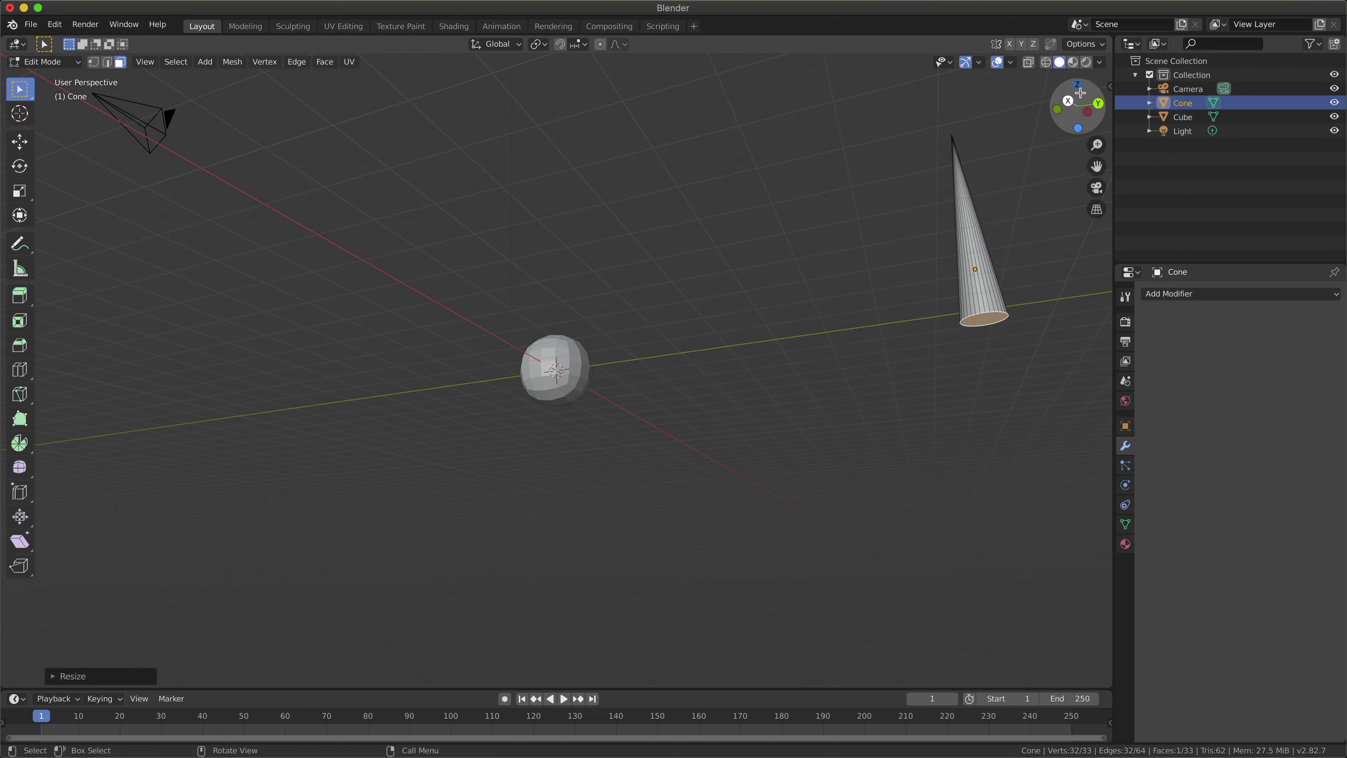
pyautogui.moveTo(1076, 105); pyautogui.dragTo(1072, 242)
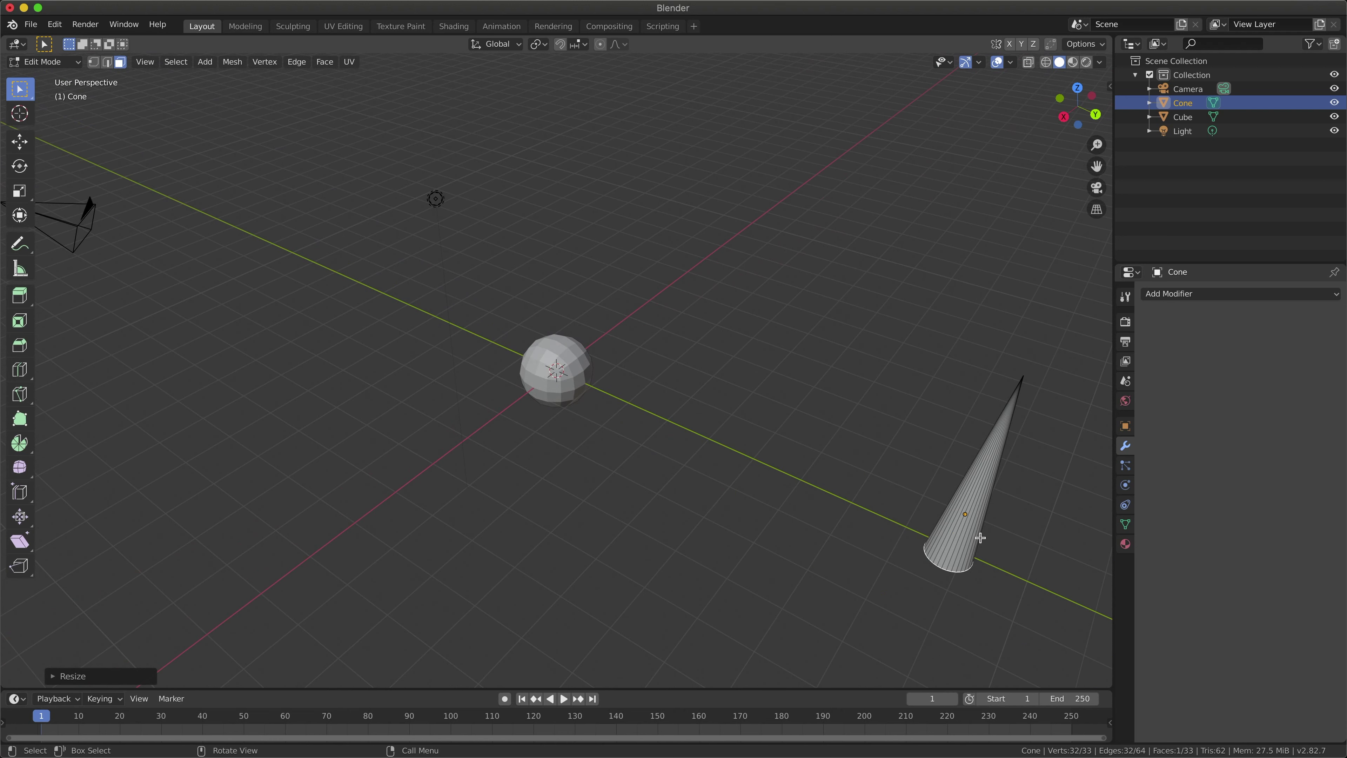
pyautogui.press('Tab')
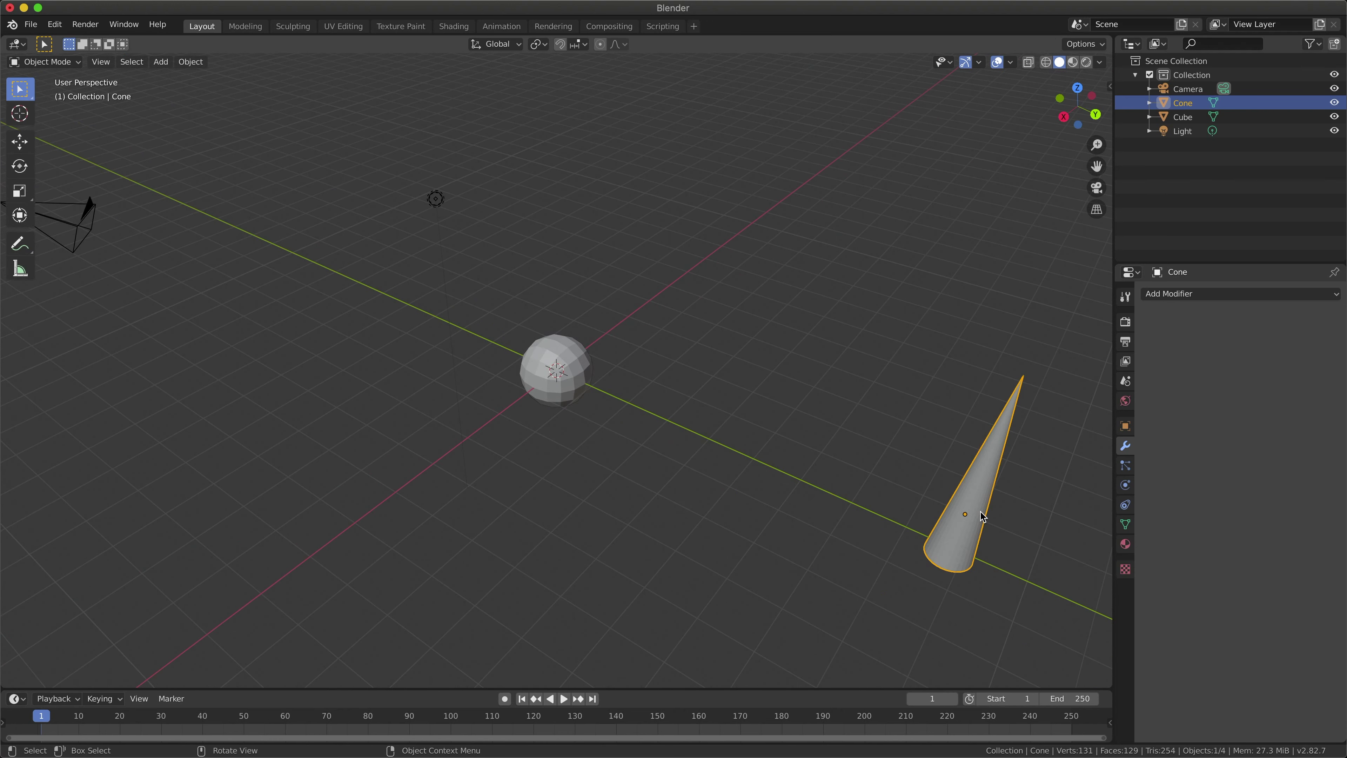
# Step: Duplicate the spike above the original and rotate the copy 90° about X
pyautogui.hotkey('shift', 'd')
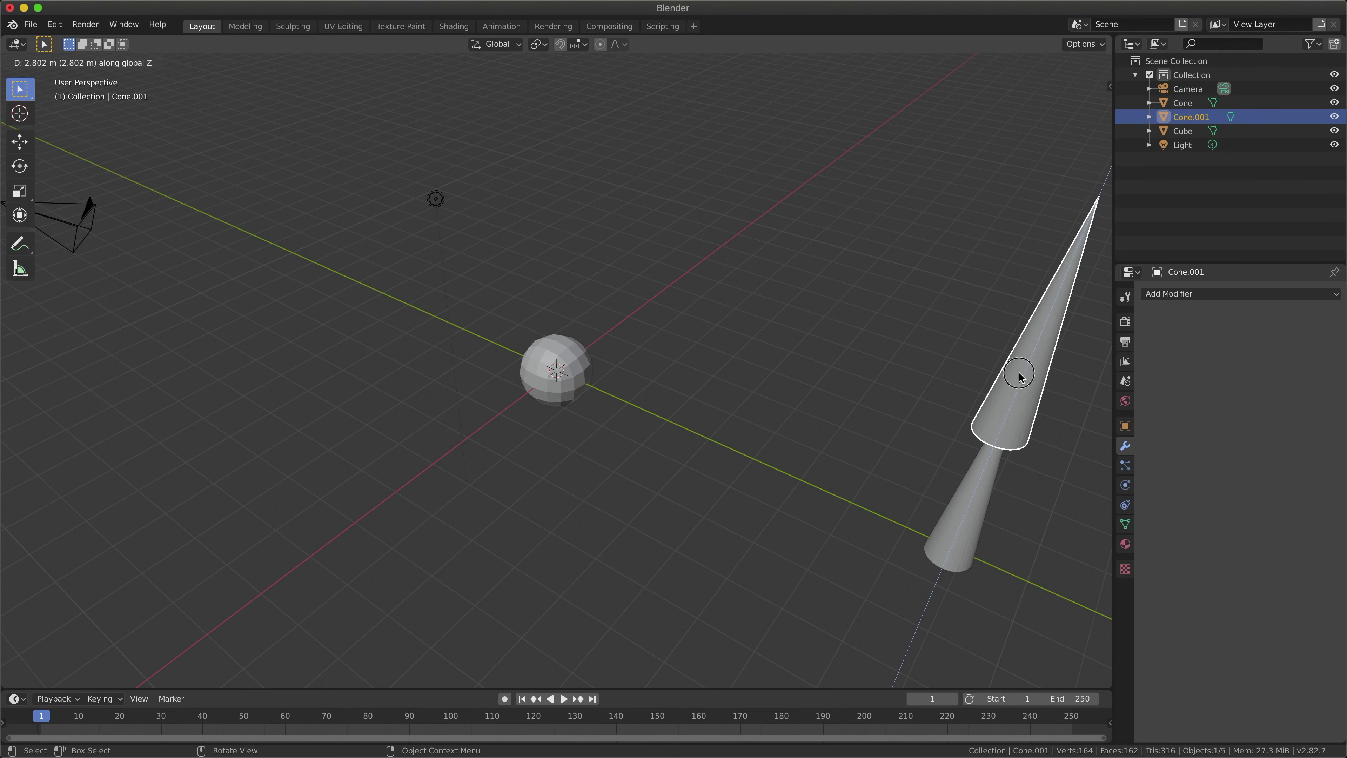
pyautogui.click(1021, 377)
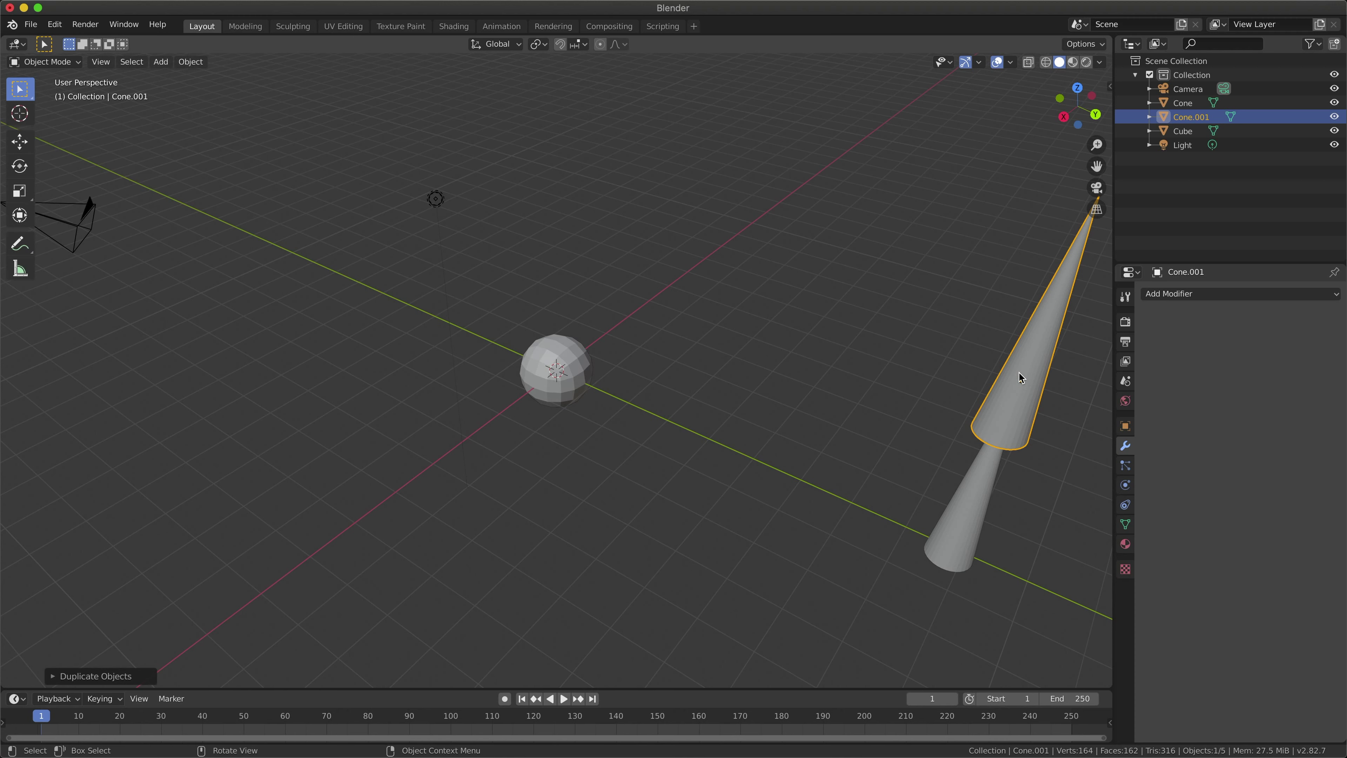
pyautogui.press('r')
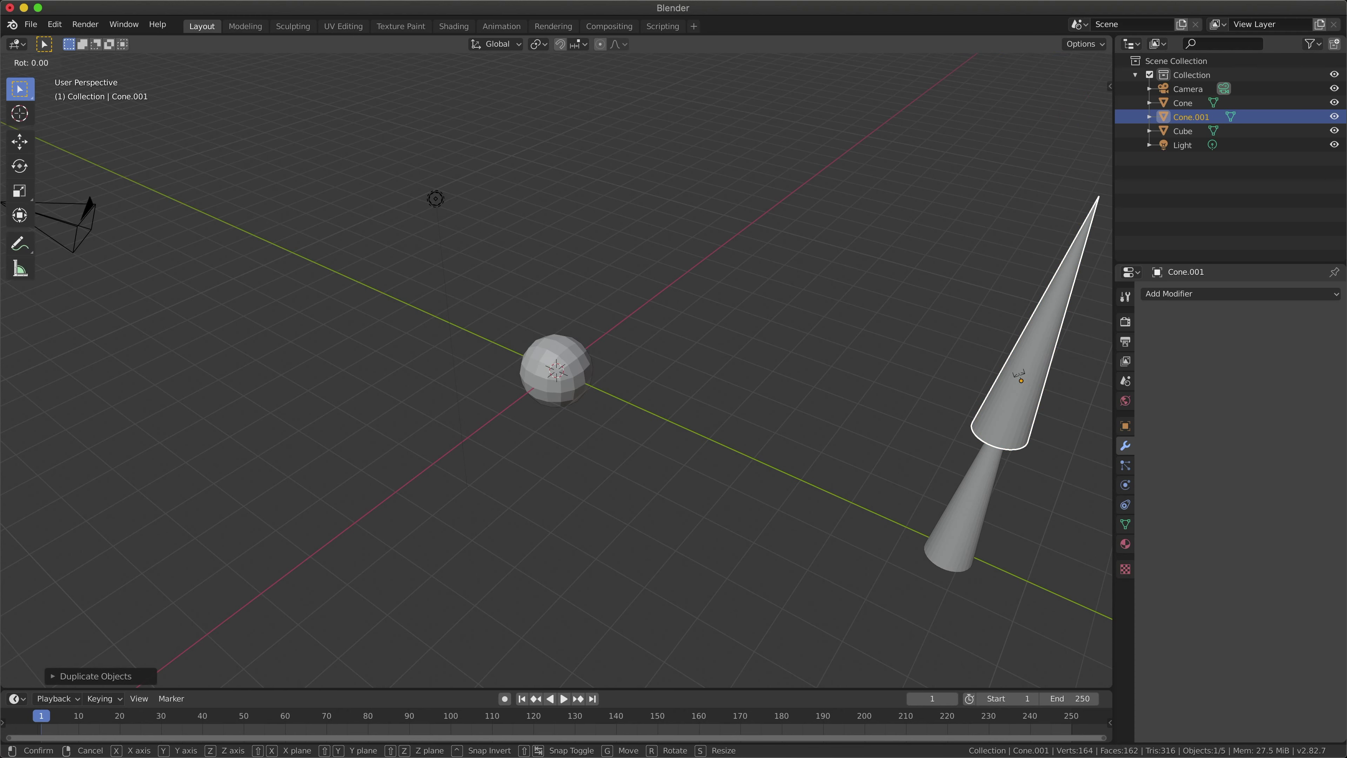
pyautogui.write('x')
pyautogui.write('90')
pyautogui.press('Return')
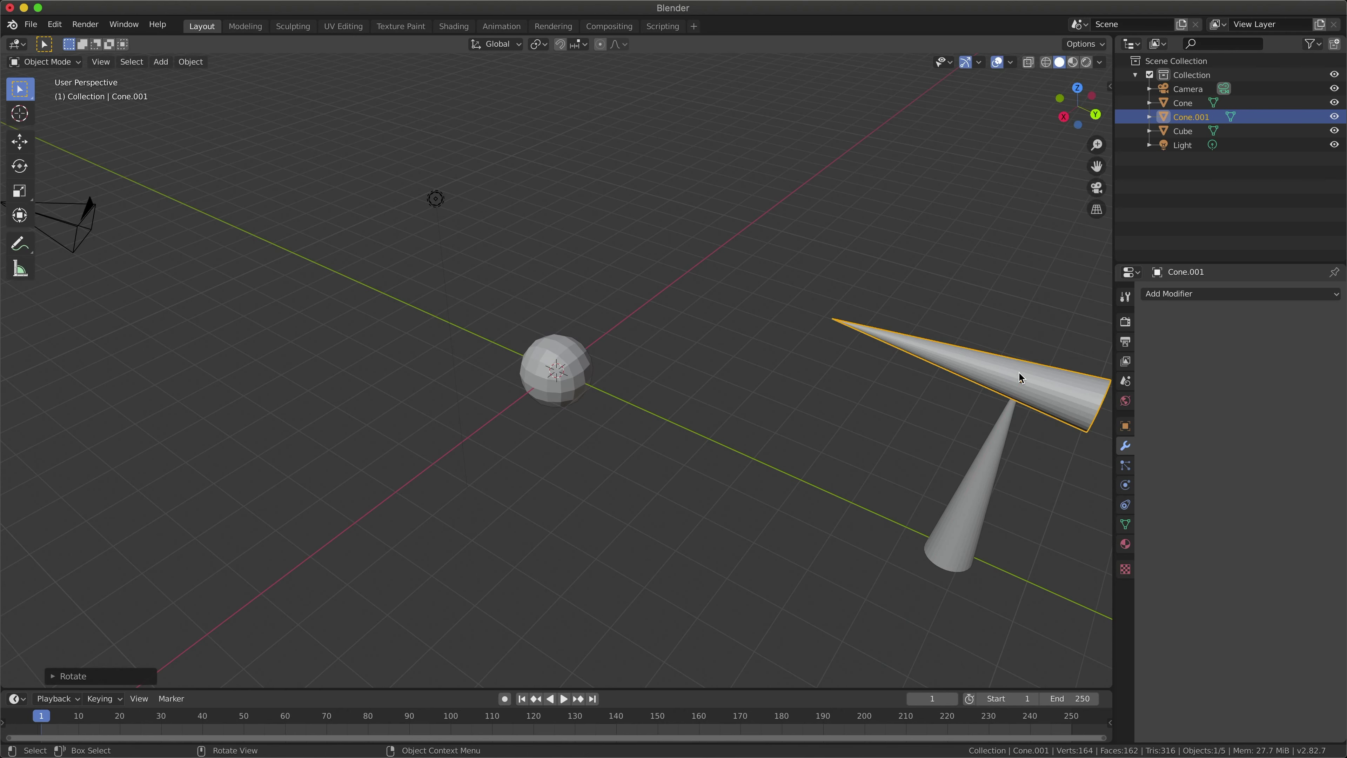
# Step: Scale Cone.001 along Y, undoing an overlong stretch and rescaling it shorter
pyautogui.press('s')
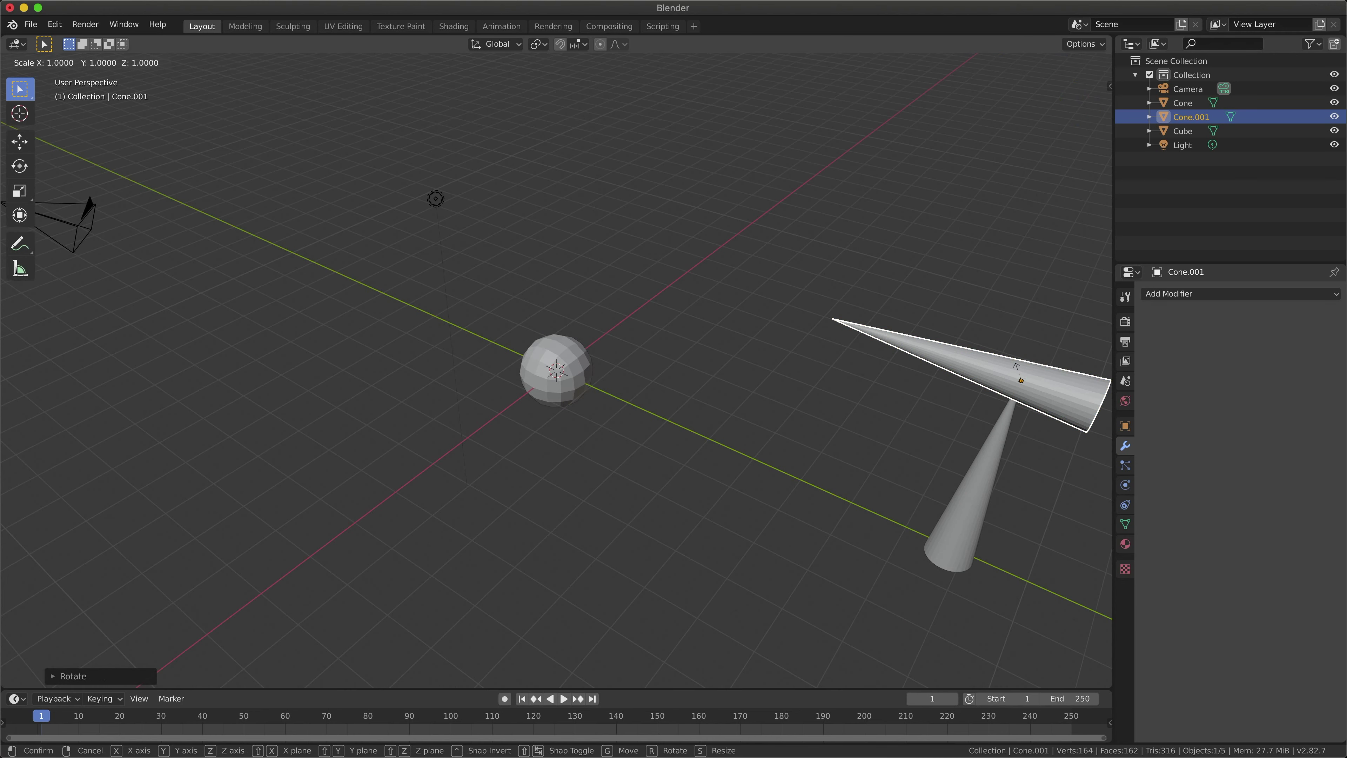
pyautogui.press('y')
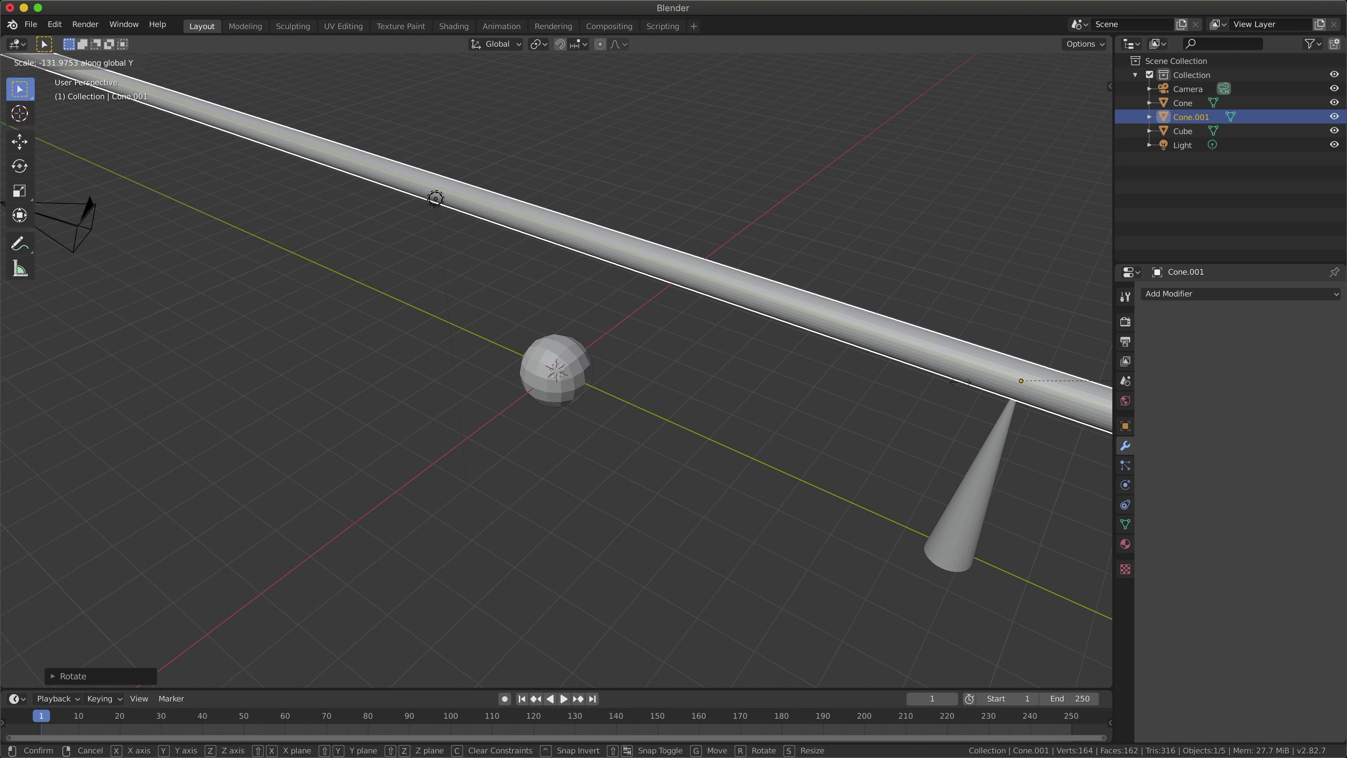
pyautogui.click(989, 451)
pyautogui.hotkey('ctrl', 'z')
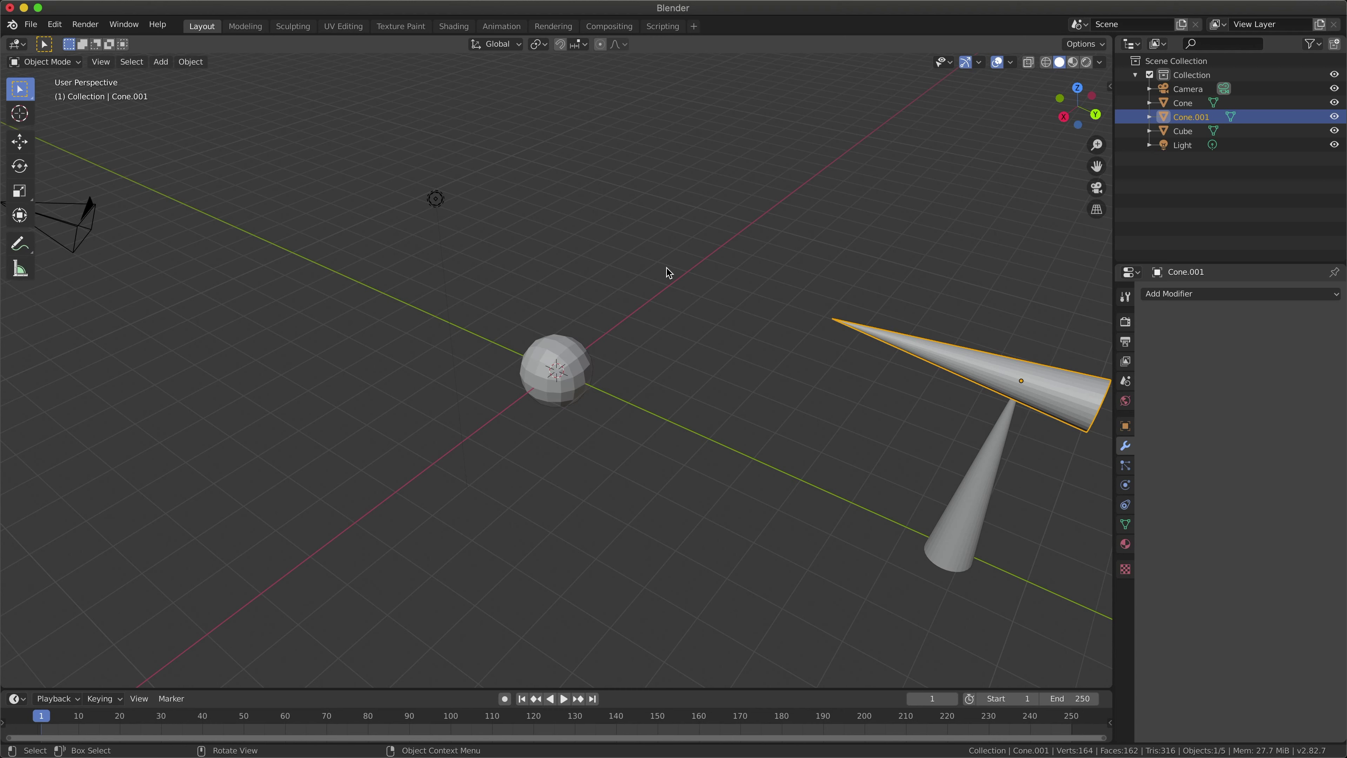
pyautogui.press('s')
pyautogui.press('y')
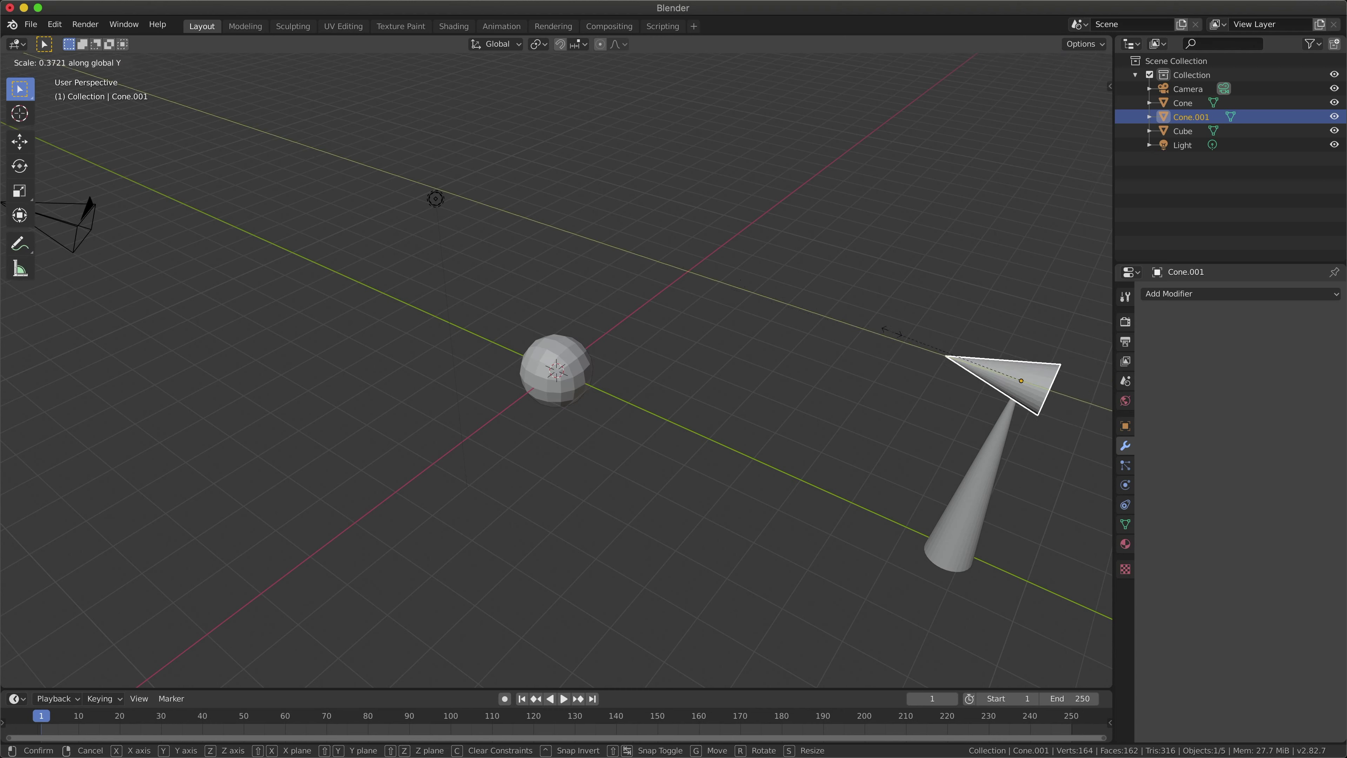
# Step: Confirm the shortened Cone.001 and move it along Y onto the spike's tip
pyautogui.click(909, 340)
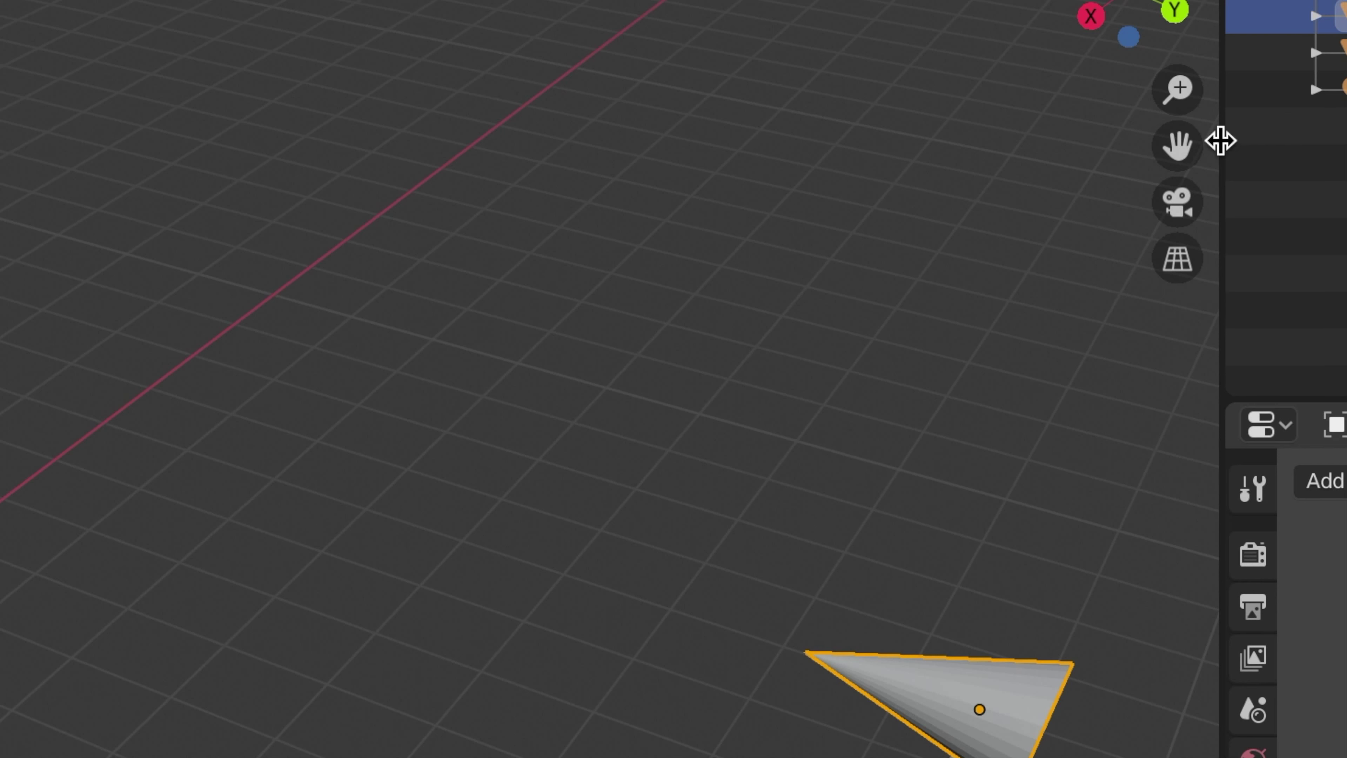
pyautogui.moveTo(1177, 146); pyautogui.dragTo(1142, 189)
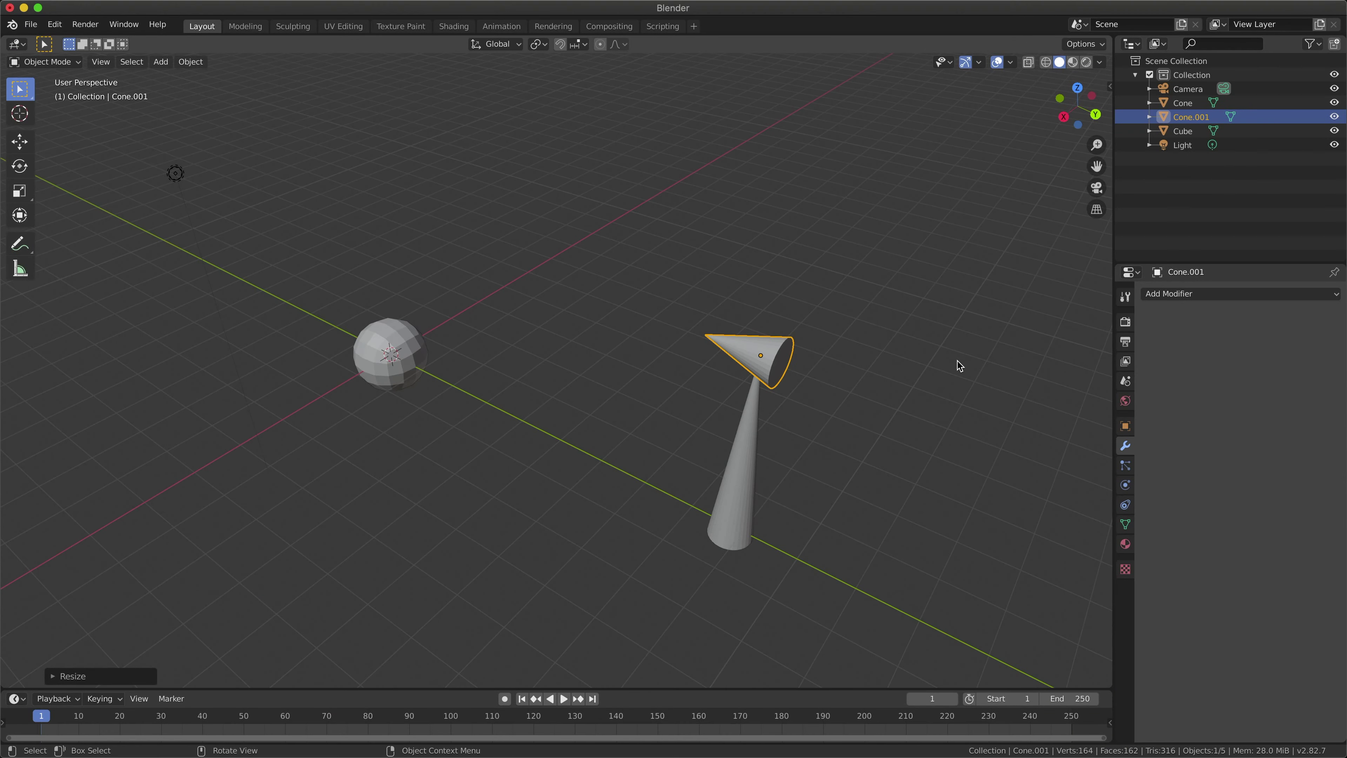
pyautogui.press('g')
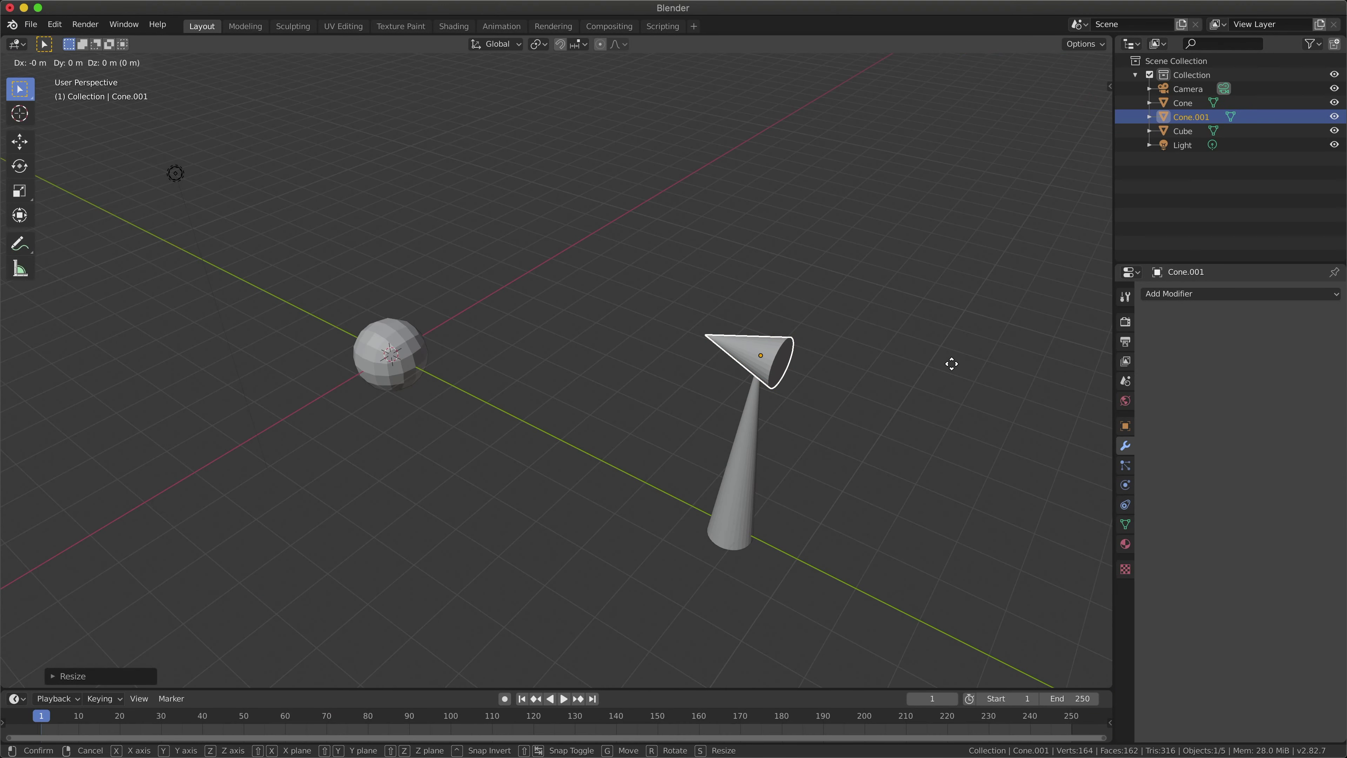
pyautogui.press('y')
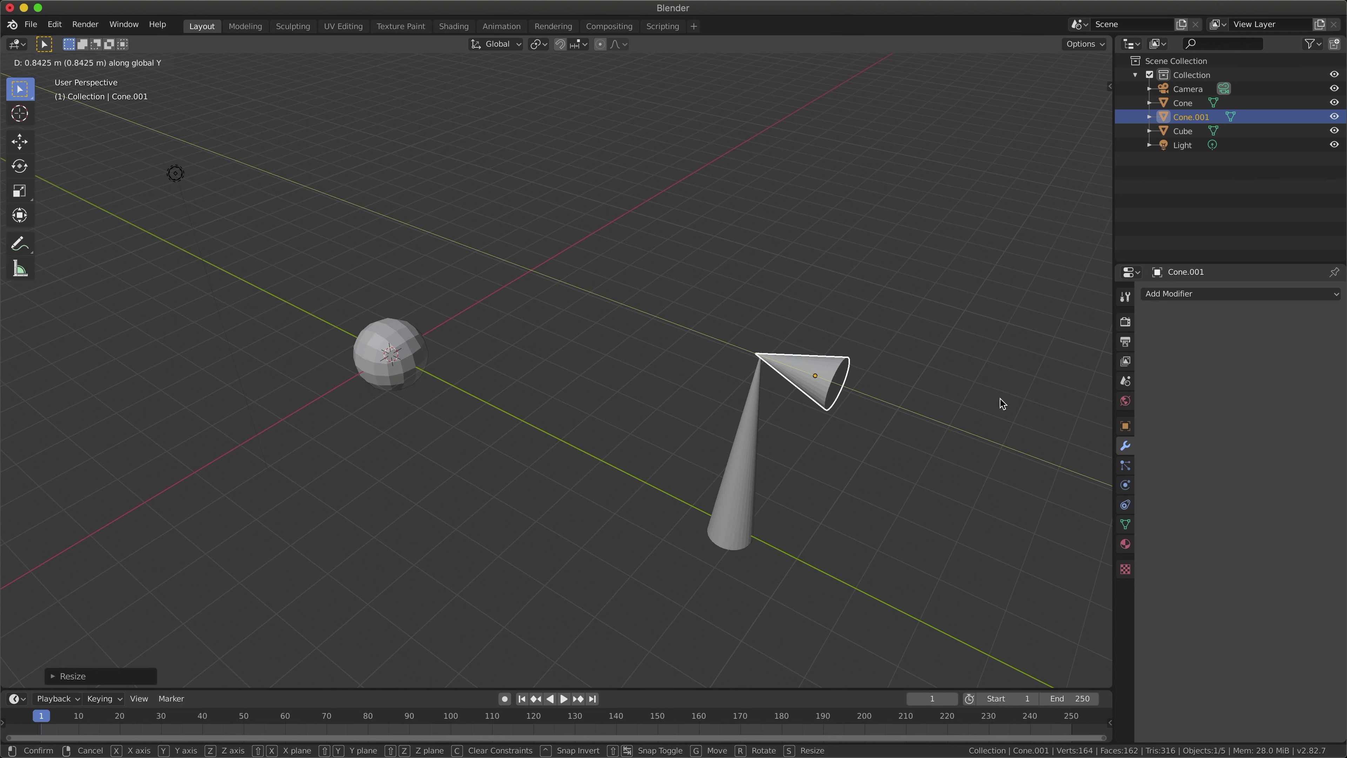
pyautogui.click(1000, 401)
# Step: Duplicate Cone.001, flip the copy 180° about X, and align it tip-to-tip along Y
pyautogui.hotkey('shift', 'd')
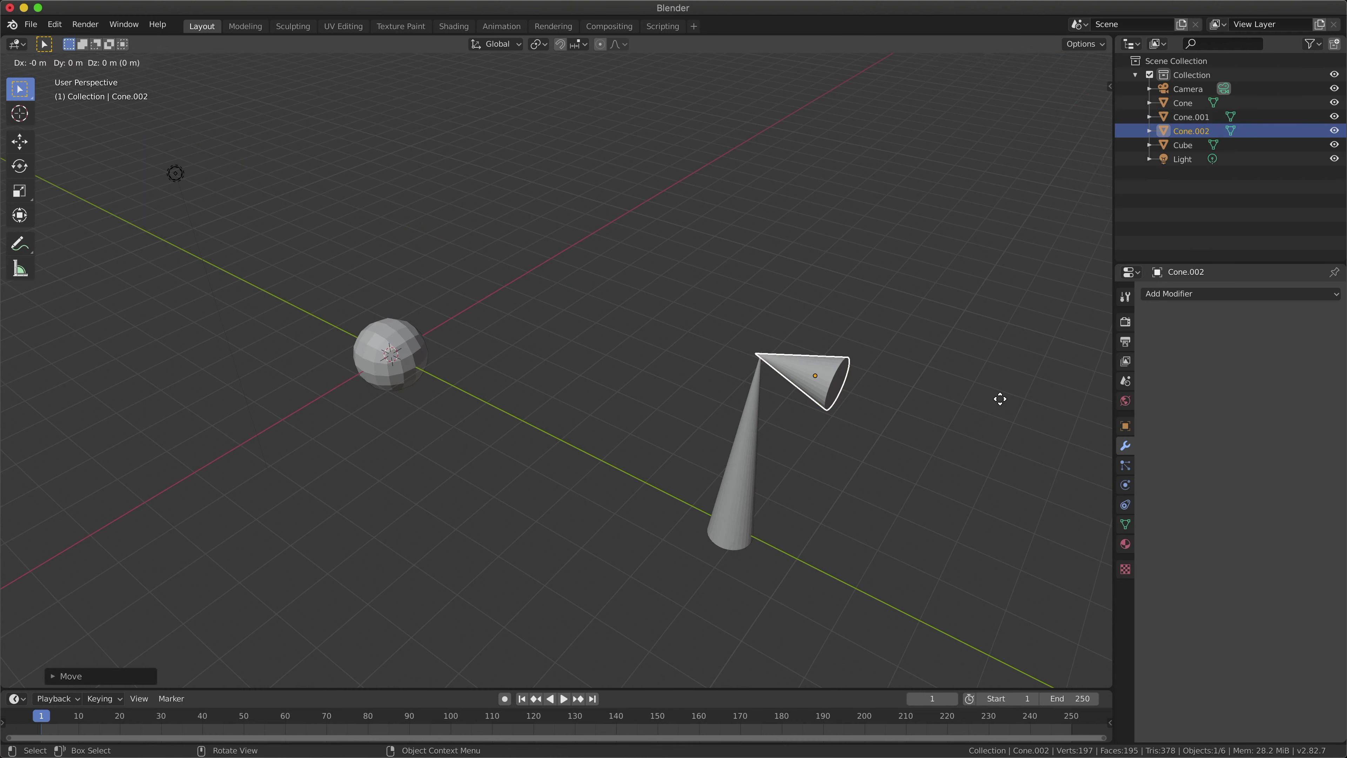
pyautogui.click(921, 365)
pyautogui.press('r')
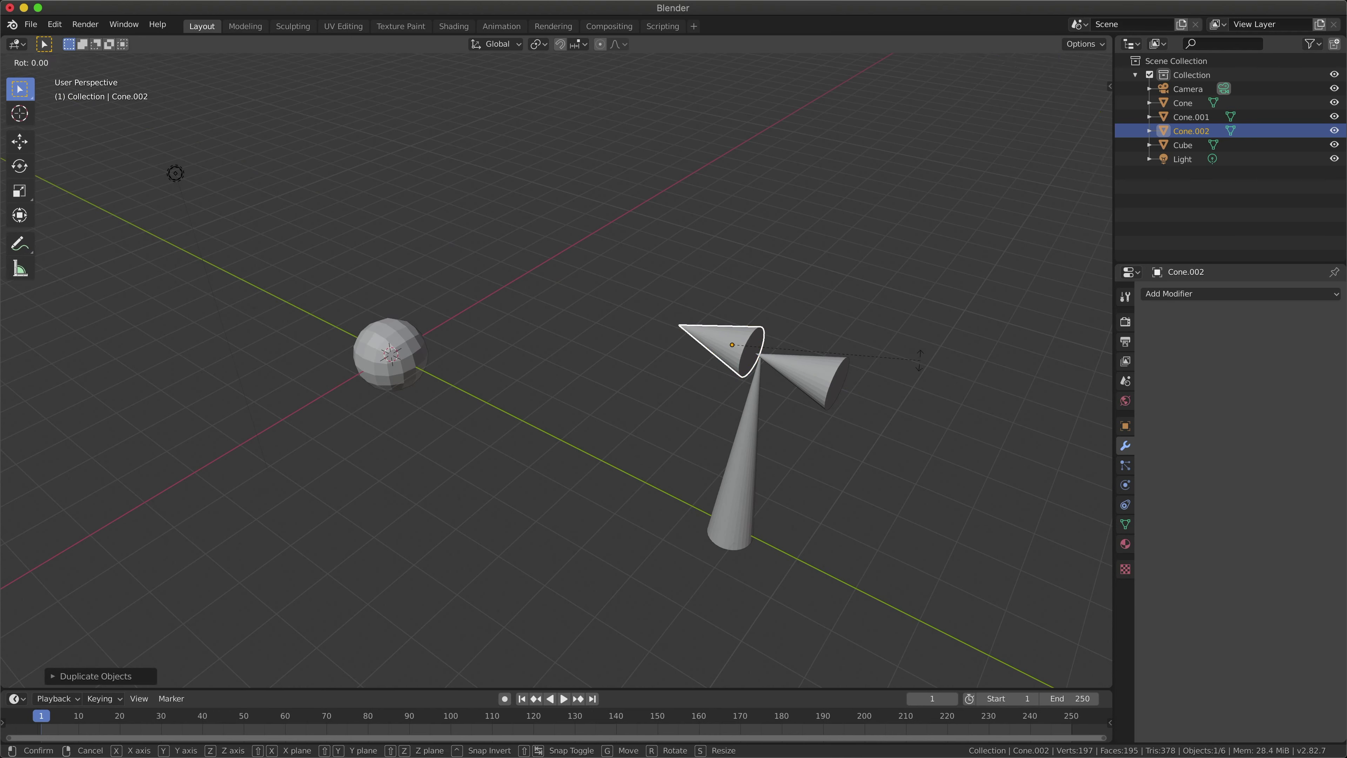
pyautogui.write('x180')
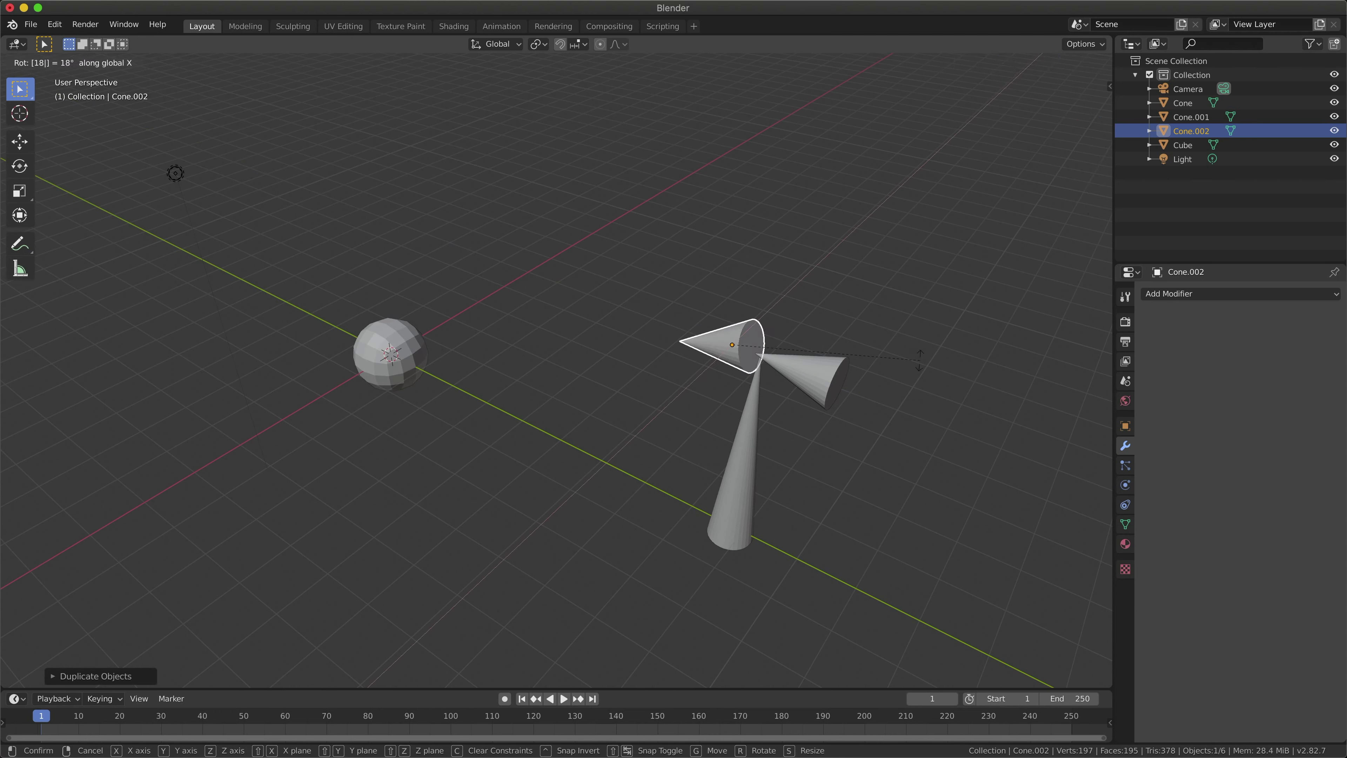
pyautogui.press('Return')
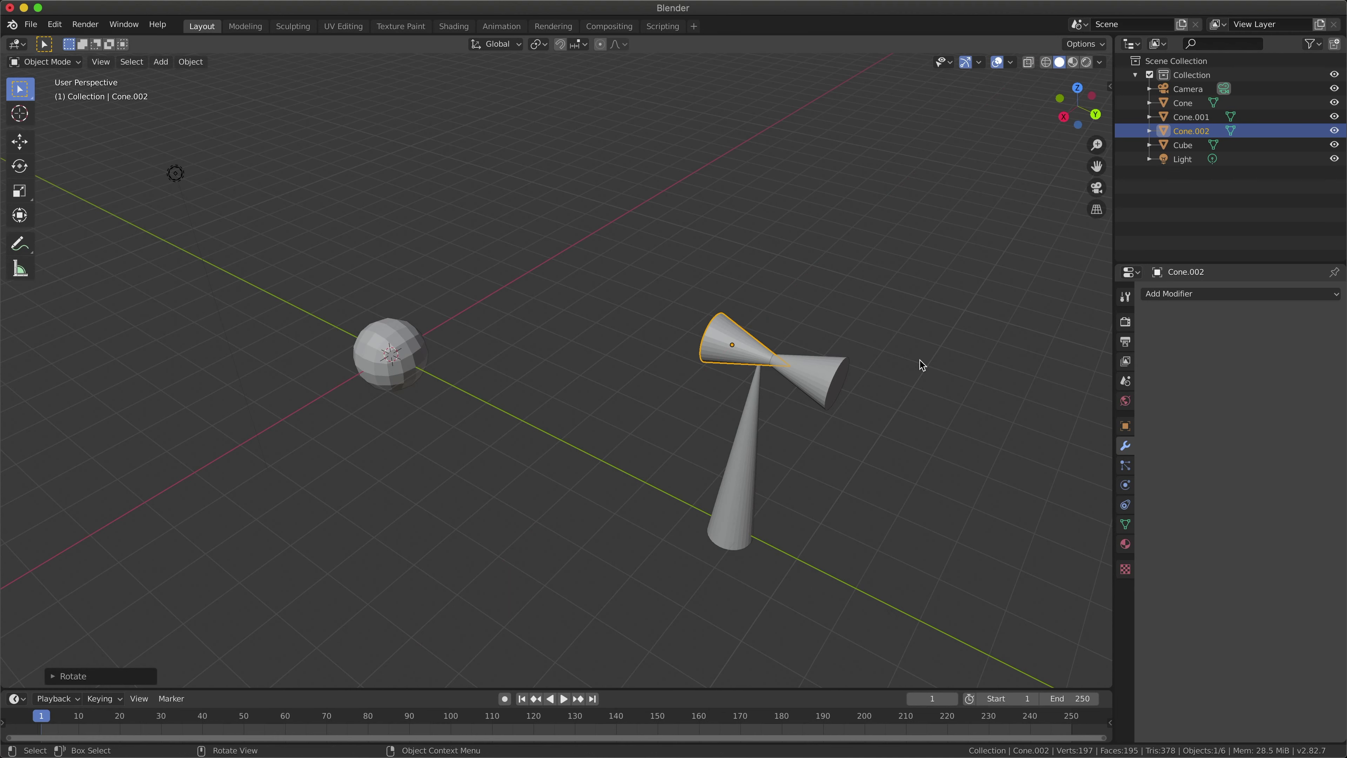
pyautogui.press('g')
pyautogui.press('y')
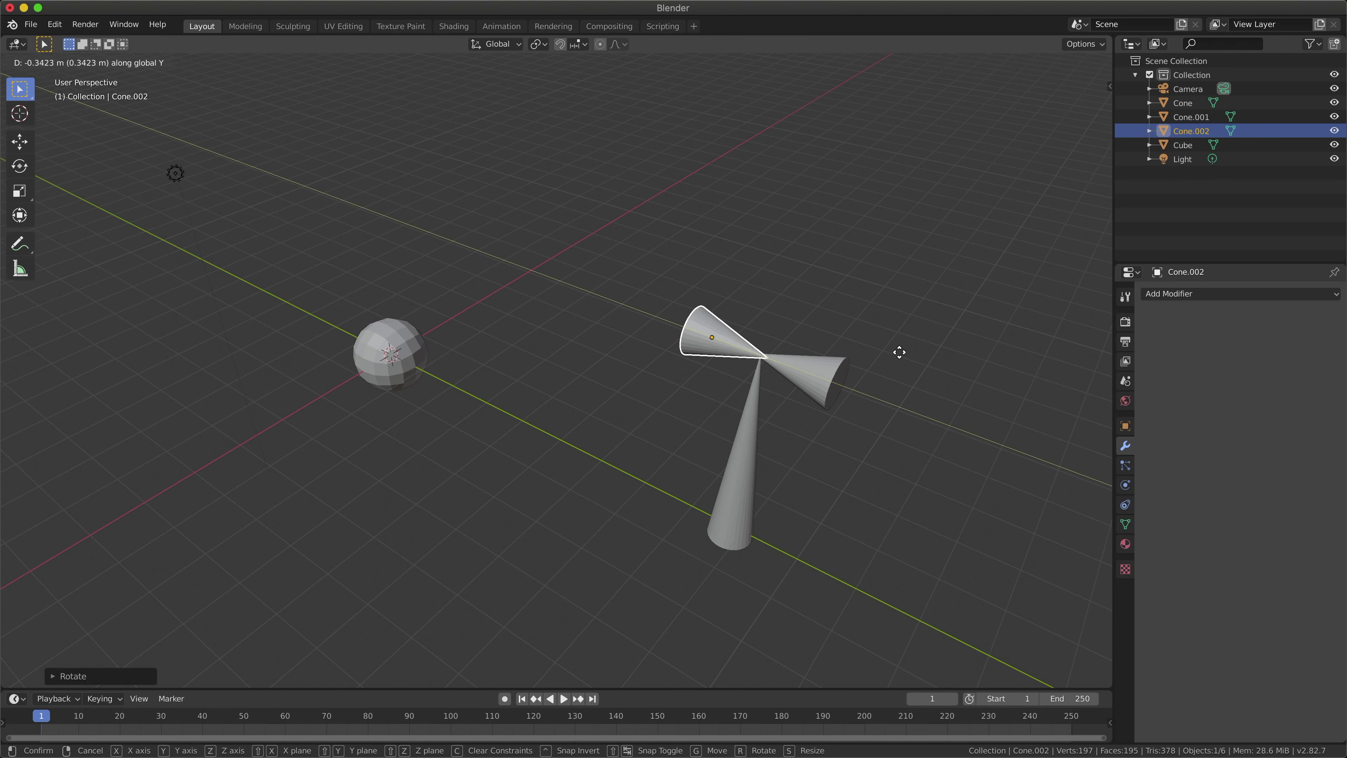
pyautogui.click(901, 356)
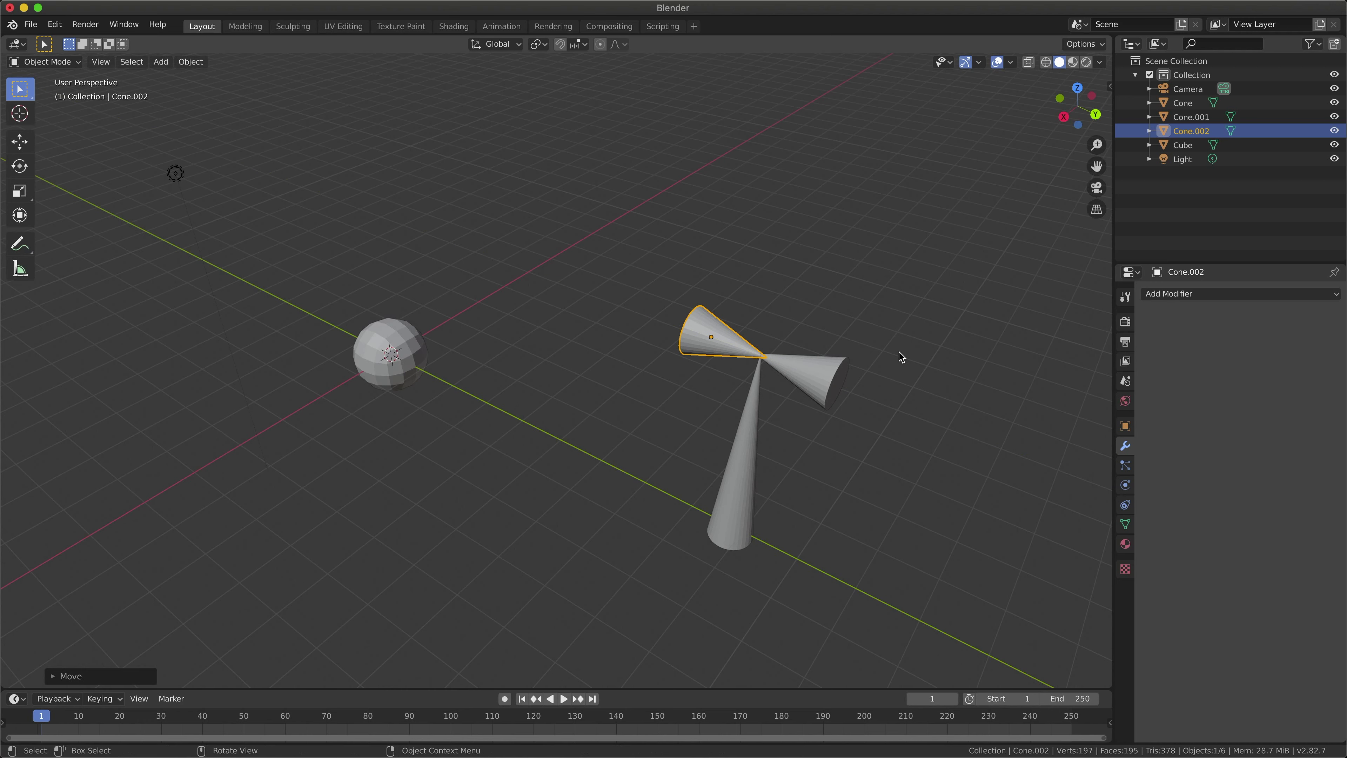
# Step: Duplicate Cone.002 and rotate the copy -90° about Z
pyautogui.hotkey('shift', 'd')
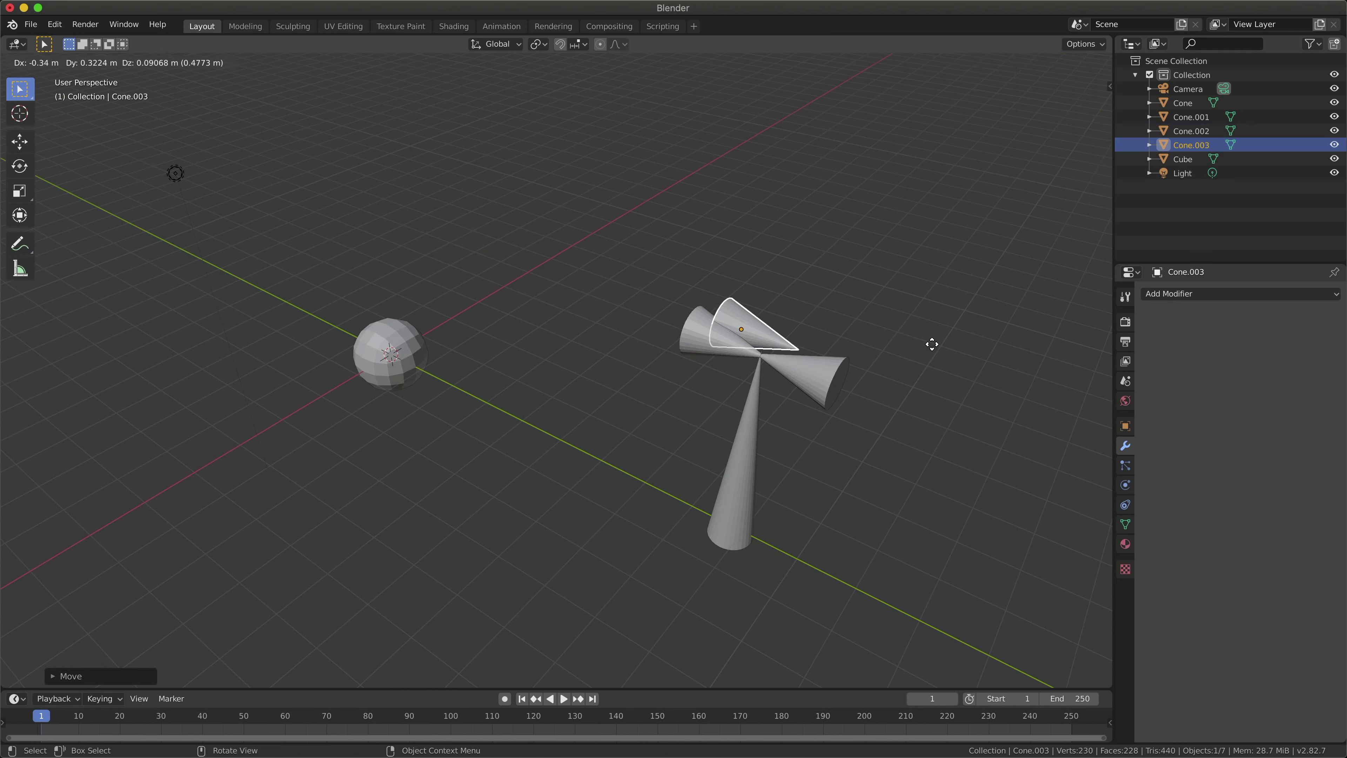
pyautogui.press('r')
pyautogui.press('z')
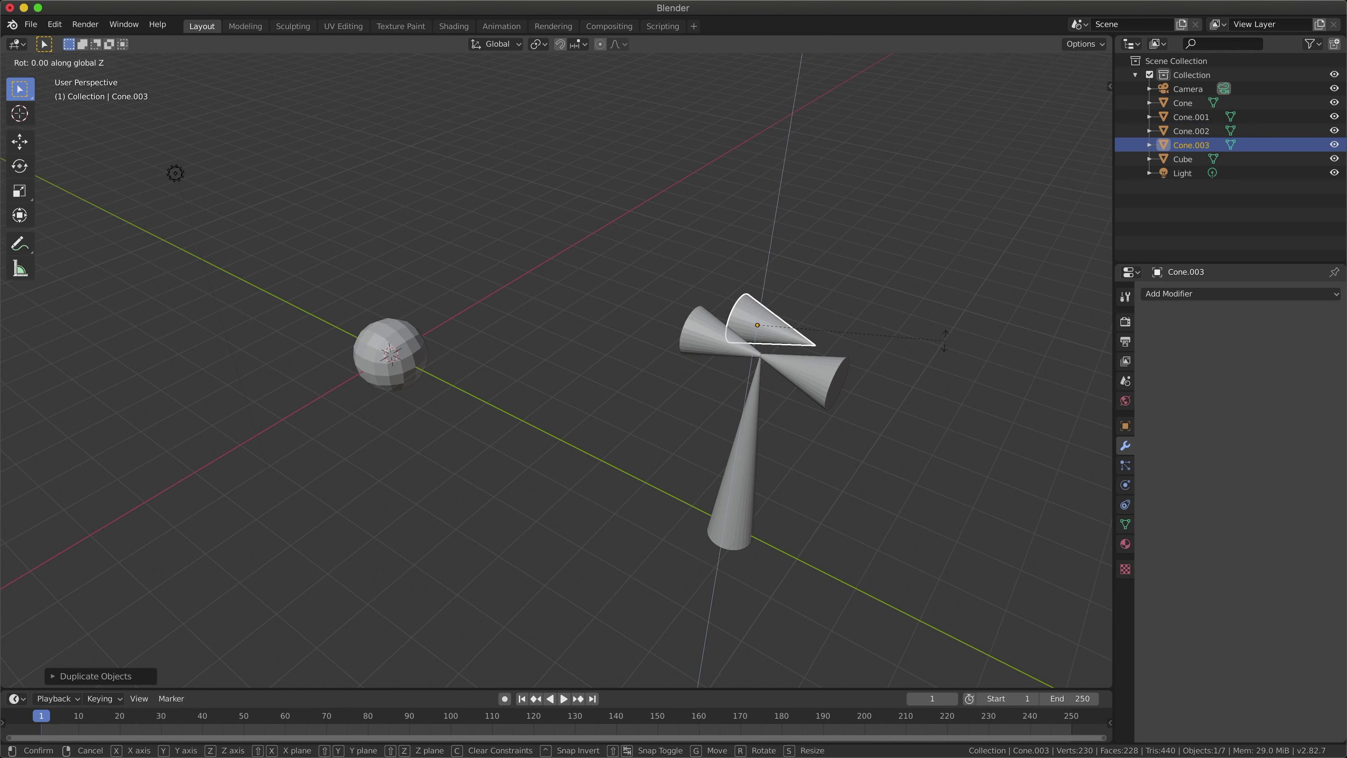
pyautogui.write('-90')
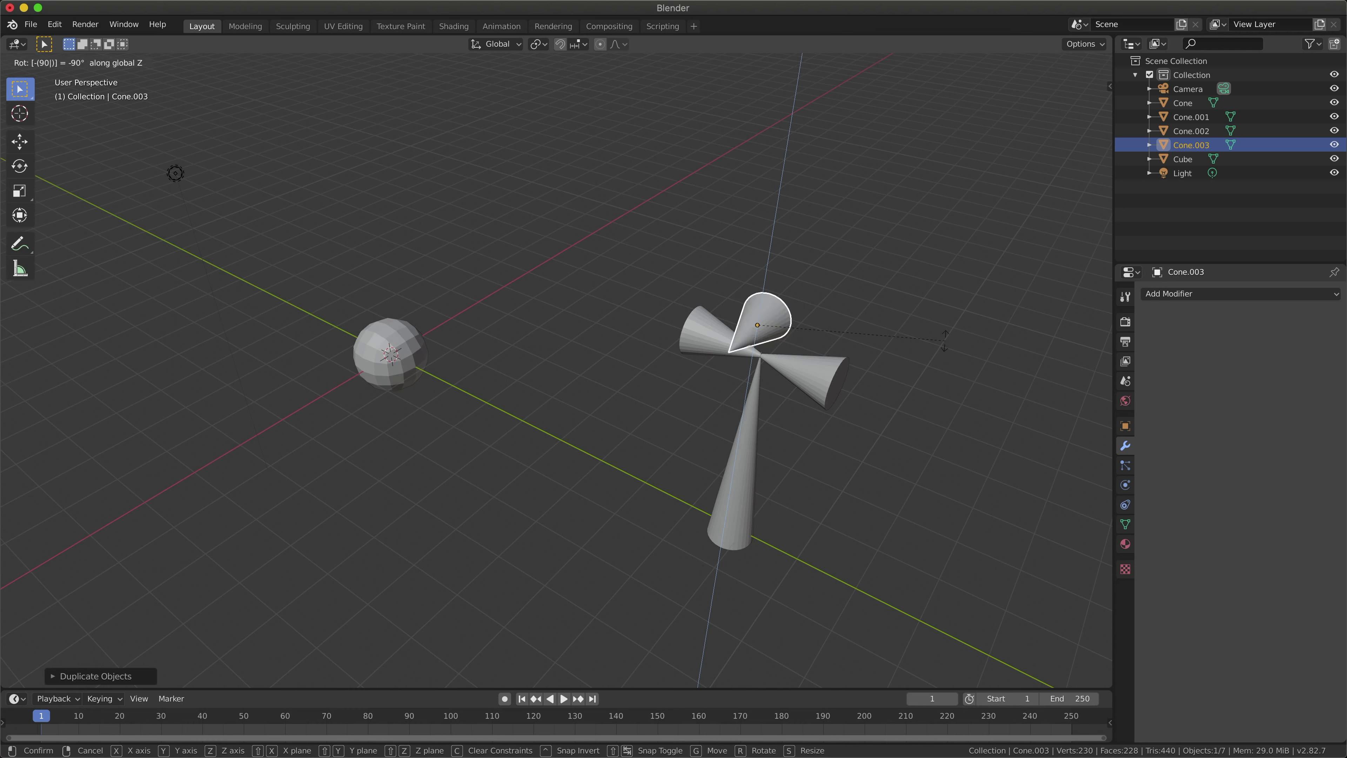
pyautogui.press('Return')
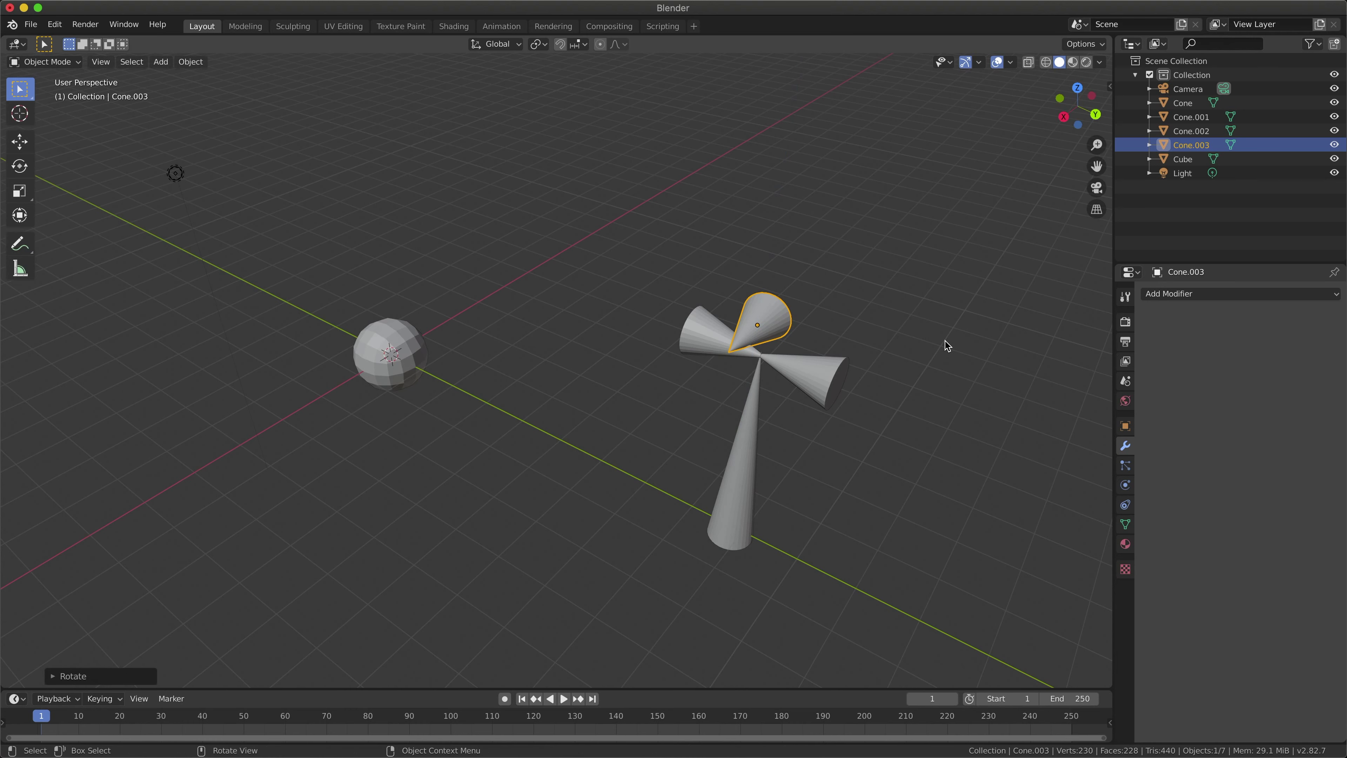
# Step: Move Cone.003 along Y, Z and X to seat its tip at the cluster centre
pyautogui.press('g')
pyautogui.press('y')
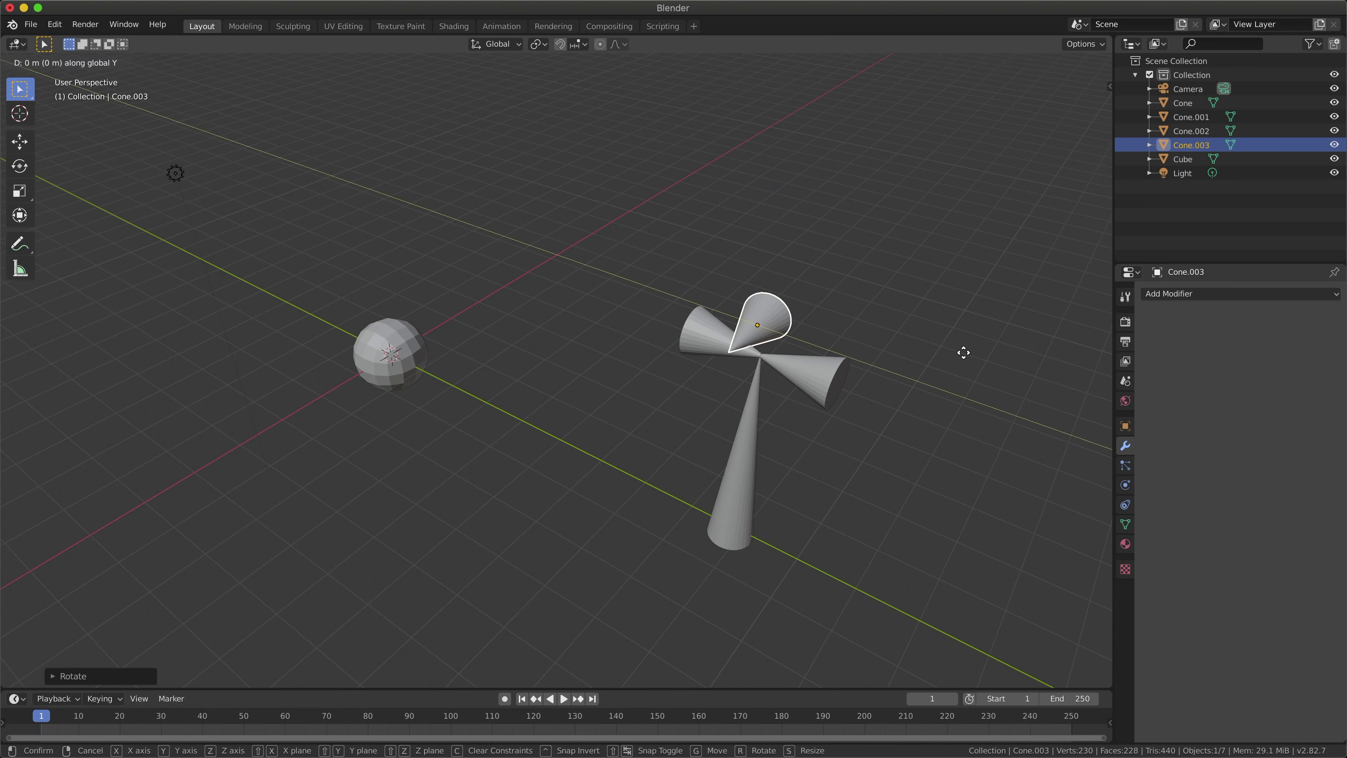
pyautogui.press('Return')
pyautogui.press('g')
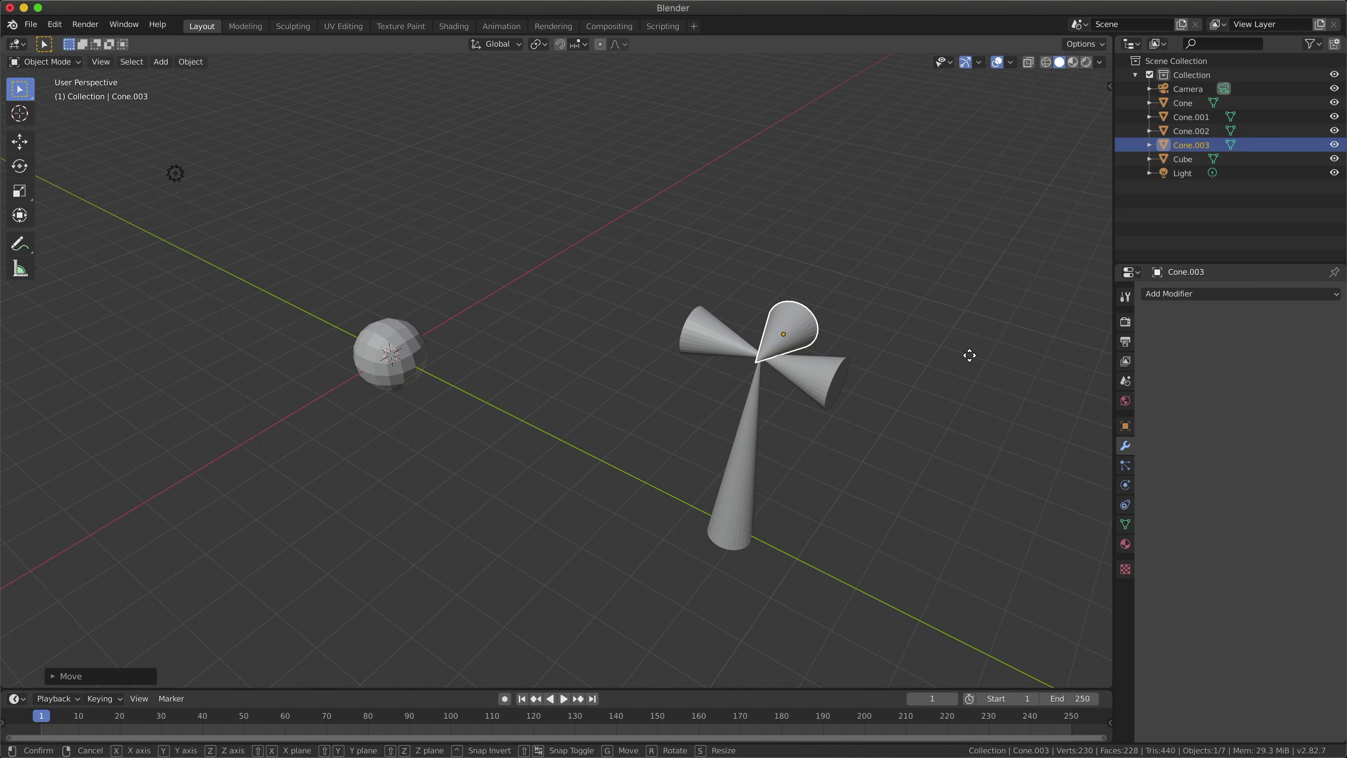
pyautogui.press('z')
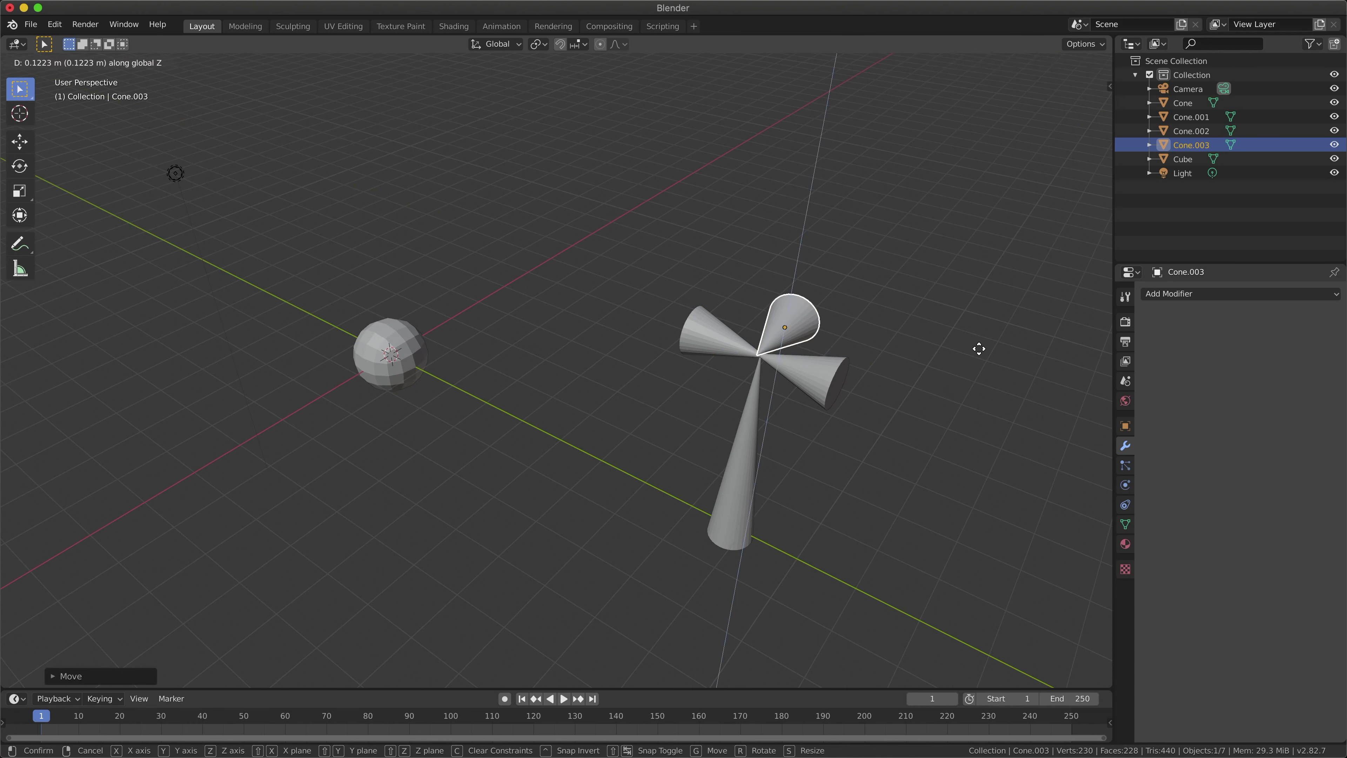
pyautogui.press('Return')
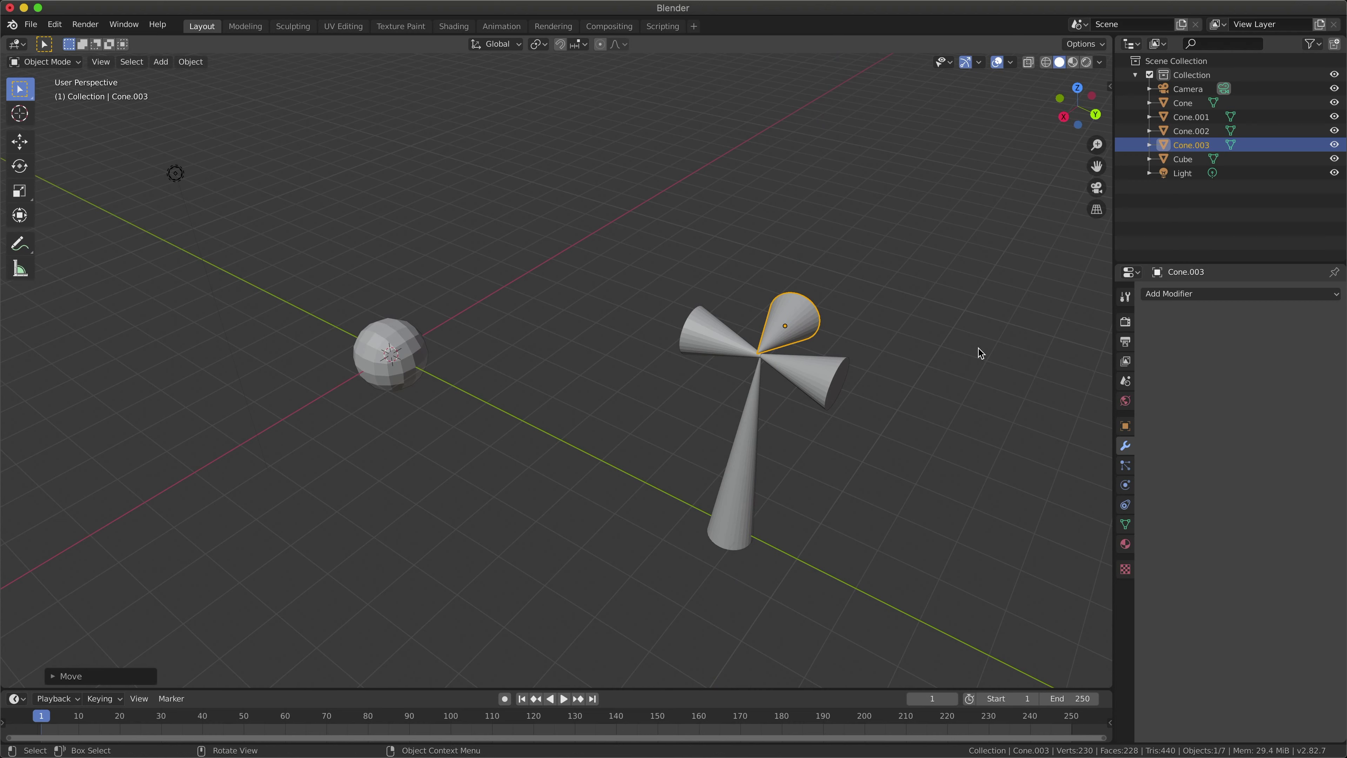
pyautogui.press('g')
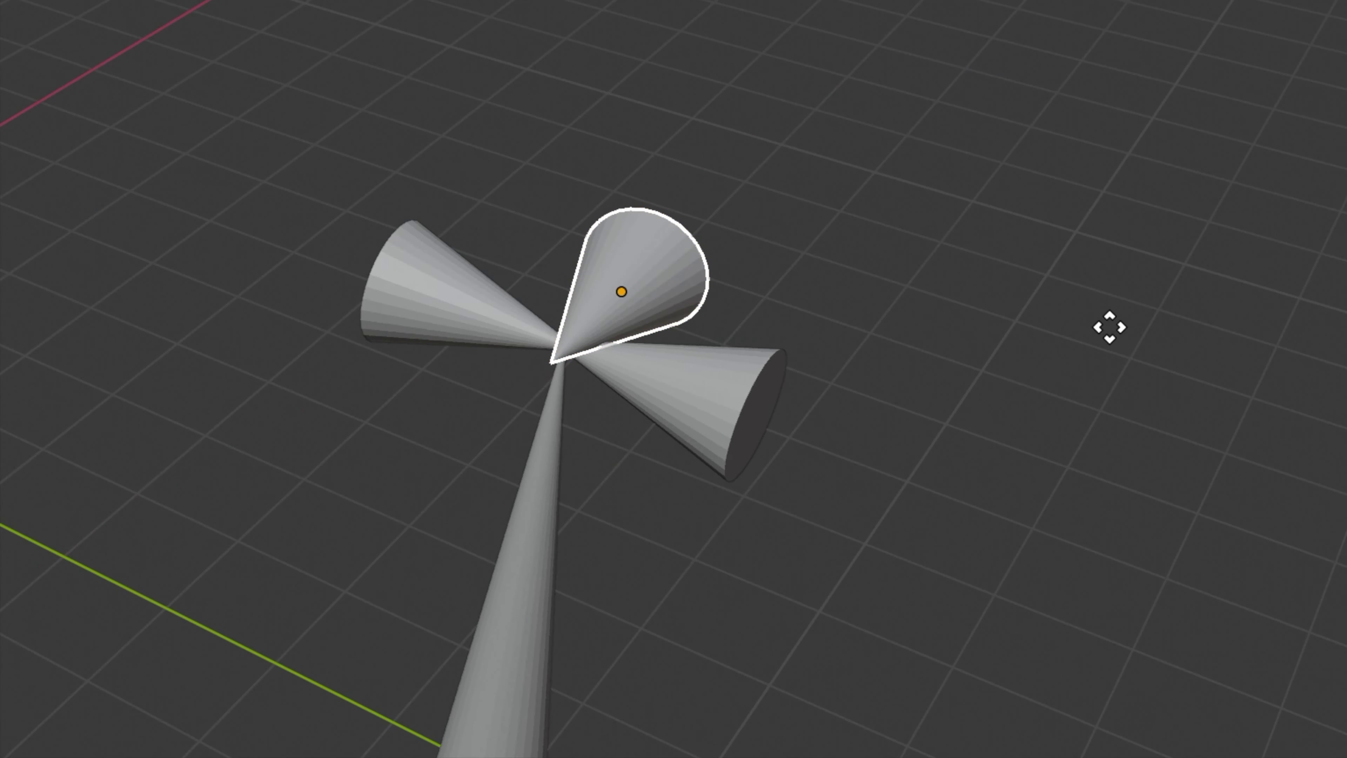
pyautogui.press('x')
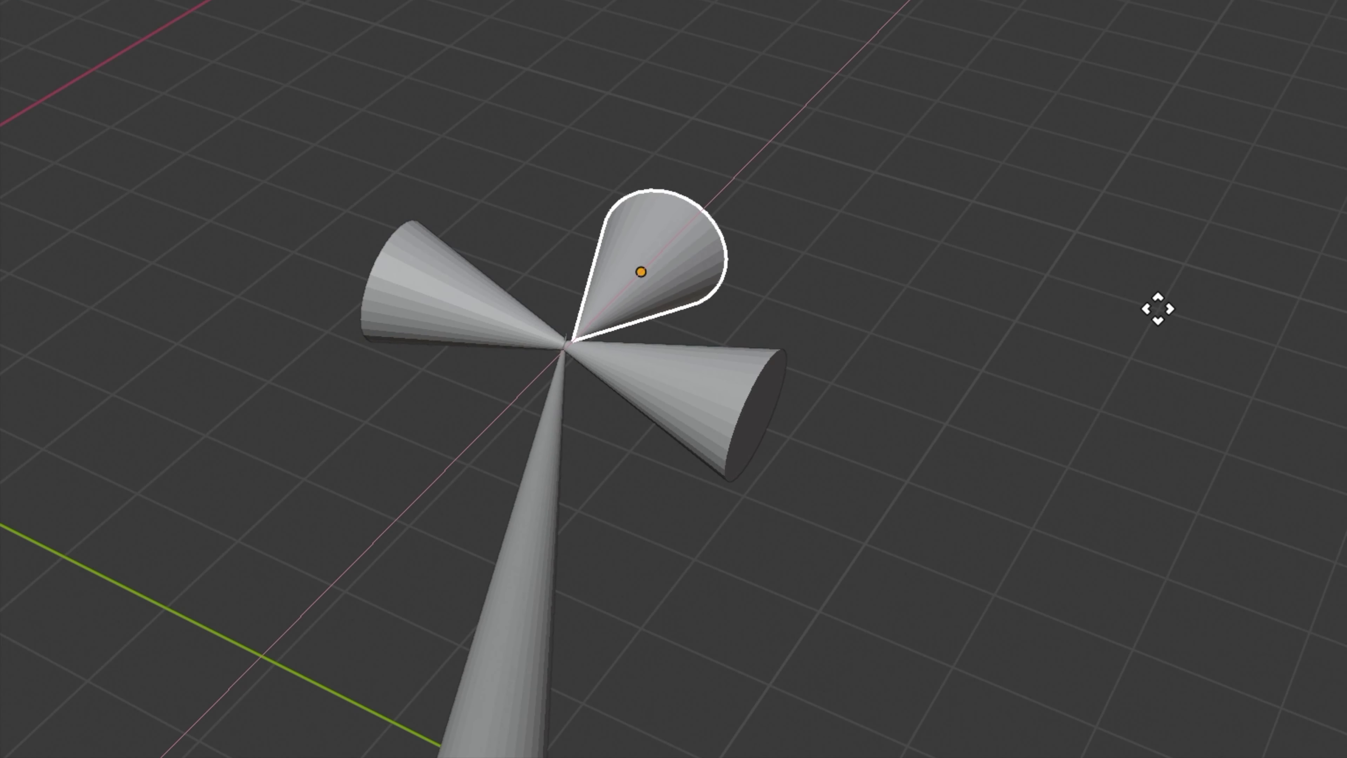
pyautogui.click(1134, 320)
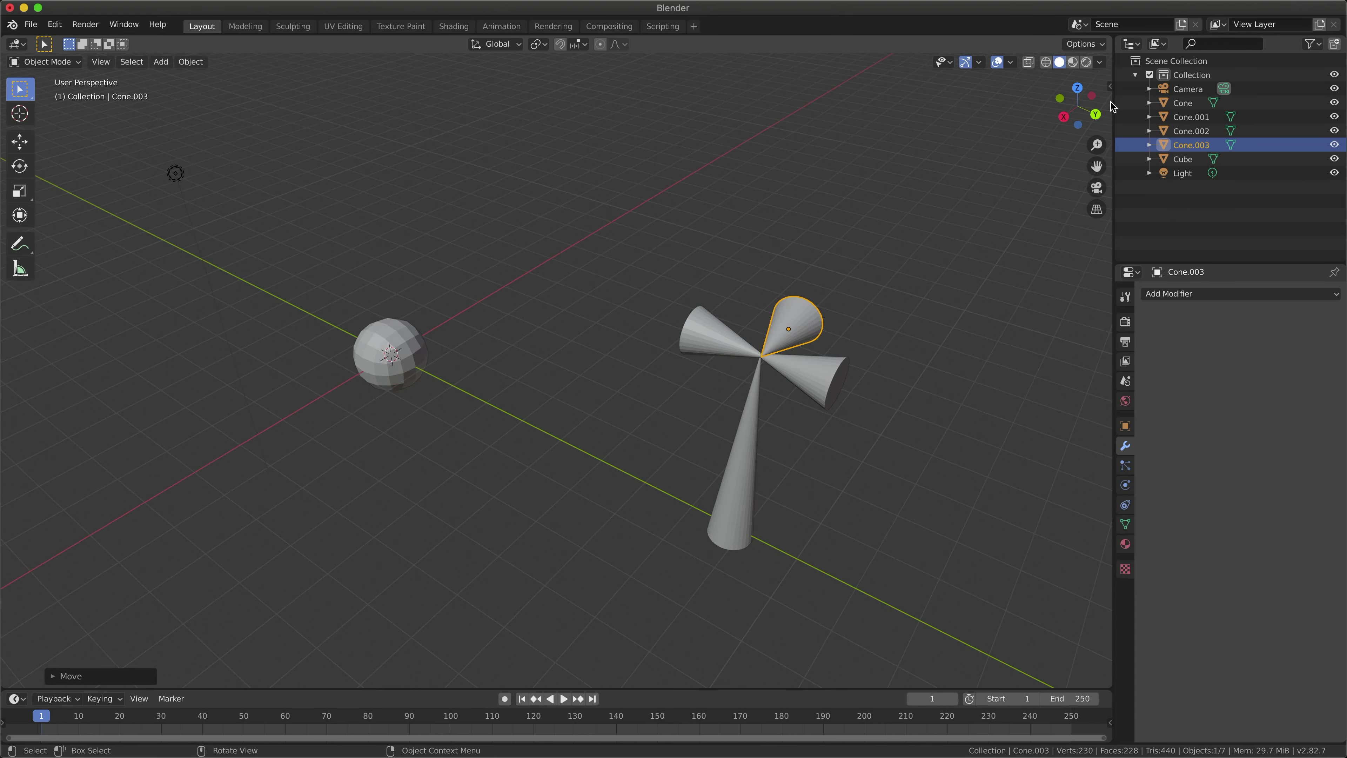
pyautogui.moveTo(1079, 109); pyautogui.dragTo(1023, 119)
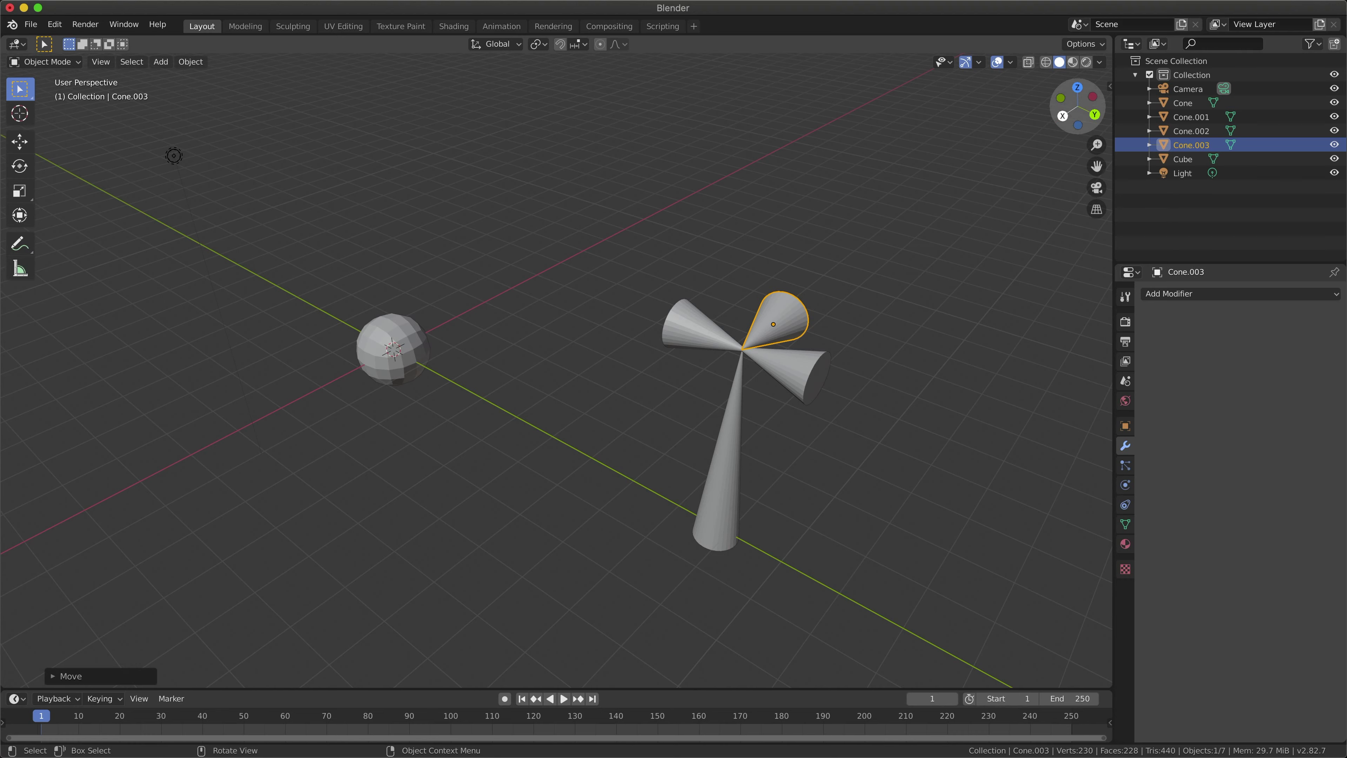
pyautogui.moveTo(1071, 112); pyautogui.dragTo(1042, 117)
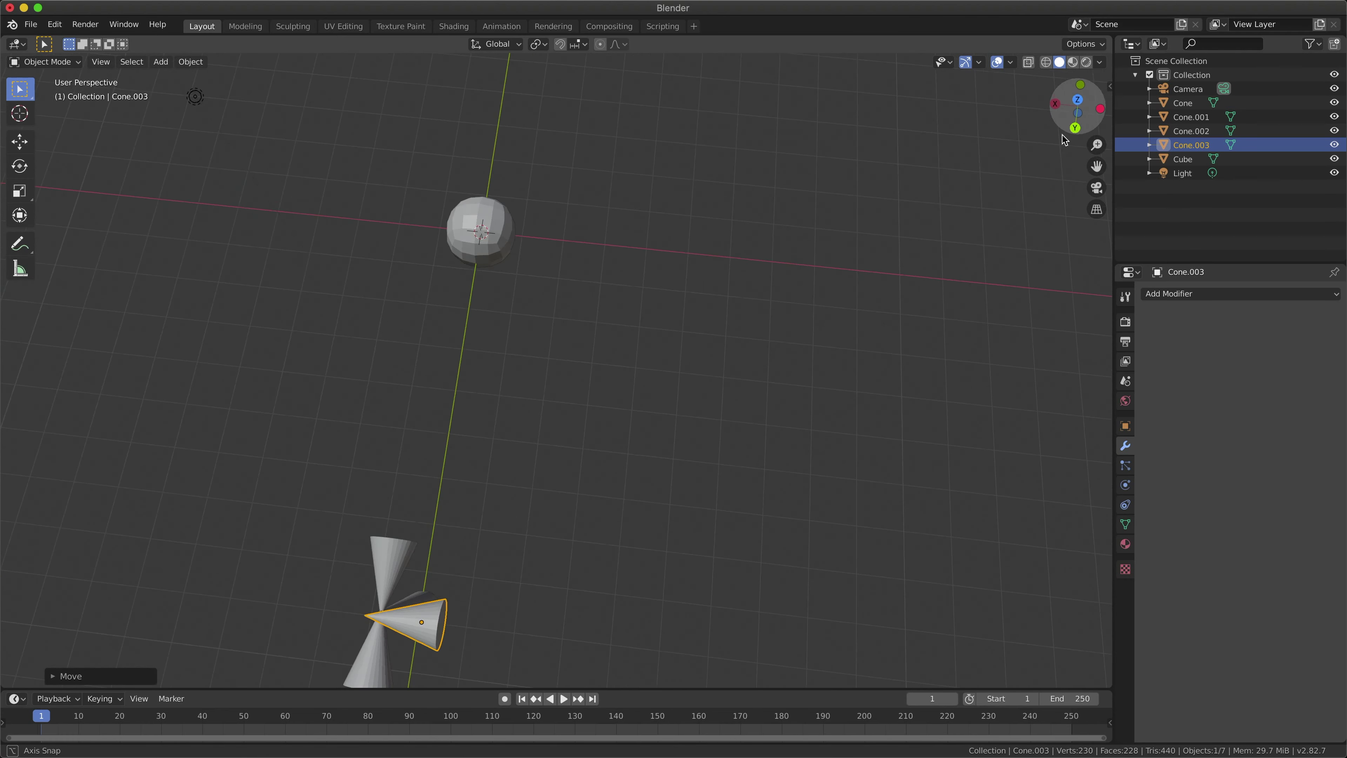
pyautogui.moveTo(1063, 141); pyautogui.dragTo(1056, 154)
pyautogui.moveTo(718, 756)
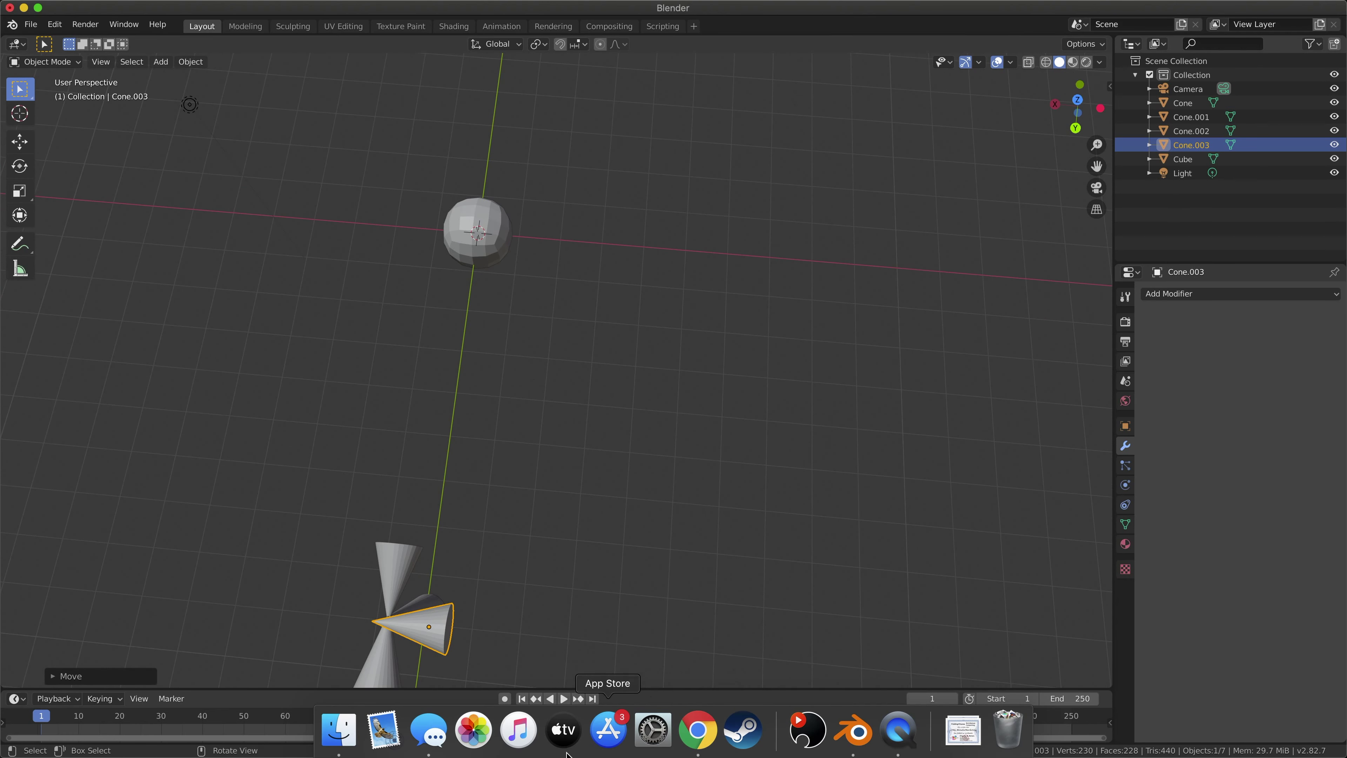
# Step: Check the virus reference screenshot in Finder, then return to Blender and deselect everything
pyautogui.click(351, 748)
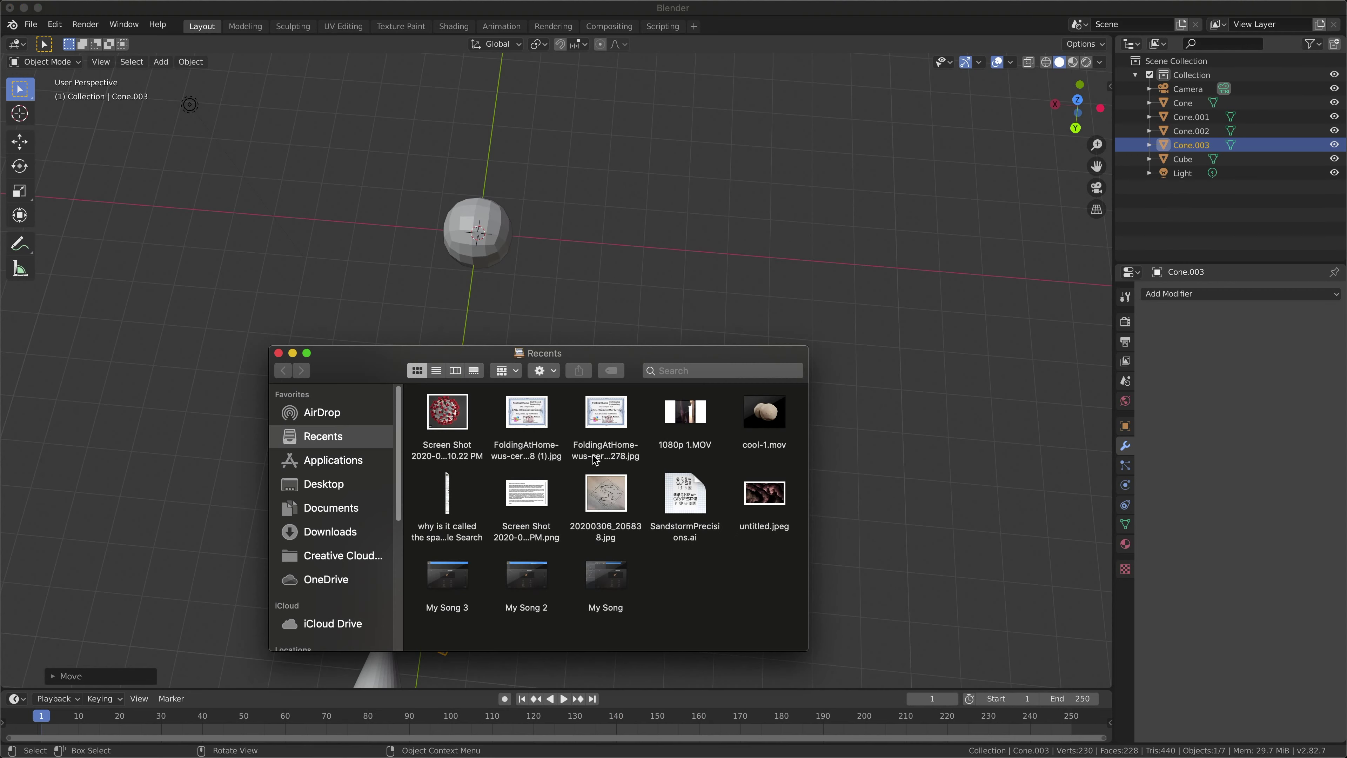
pyautogui.click(453, 417)
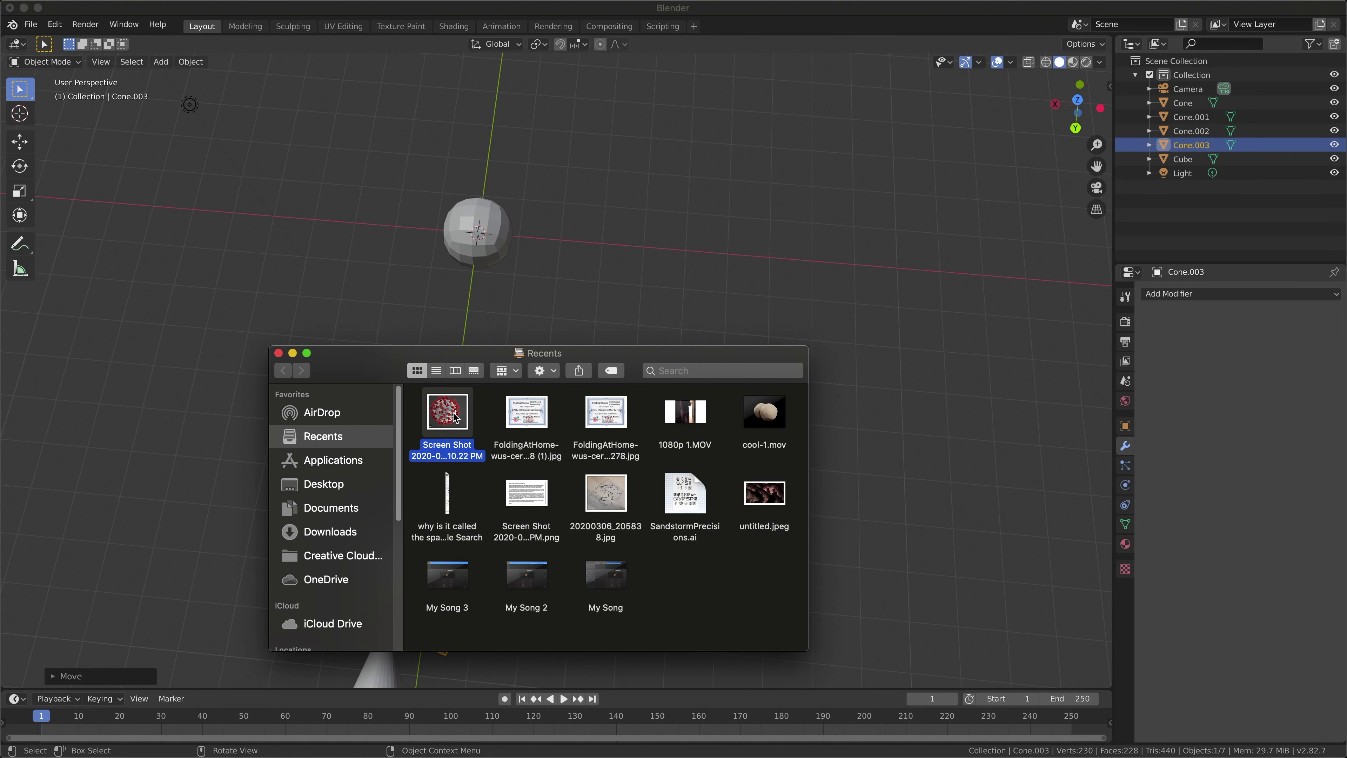
pyautogui.press('space')
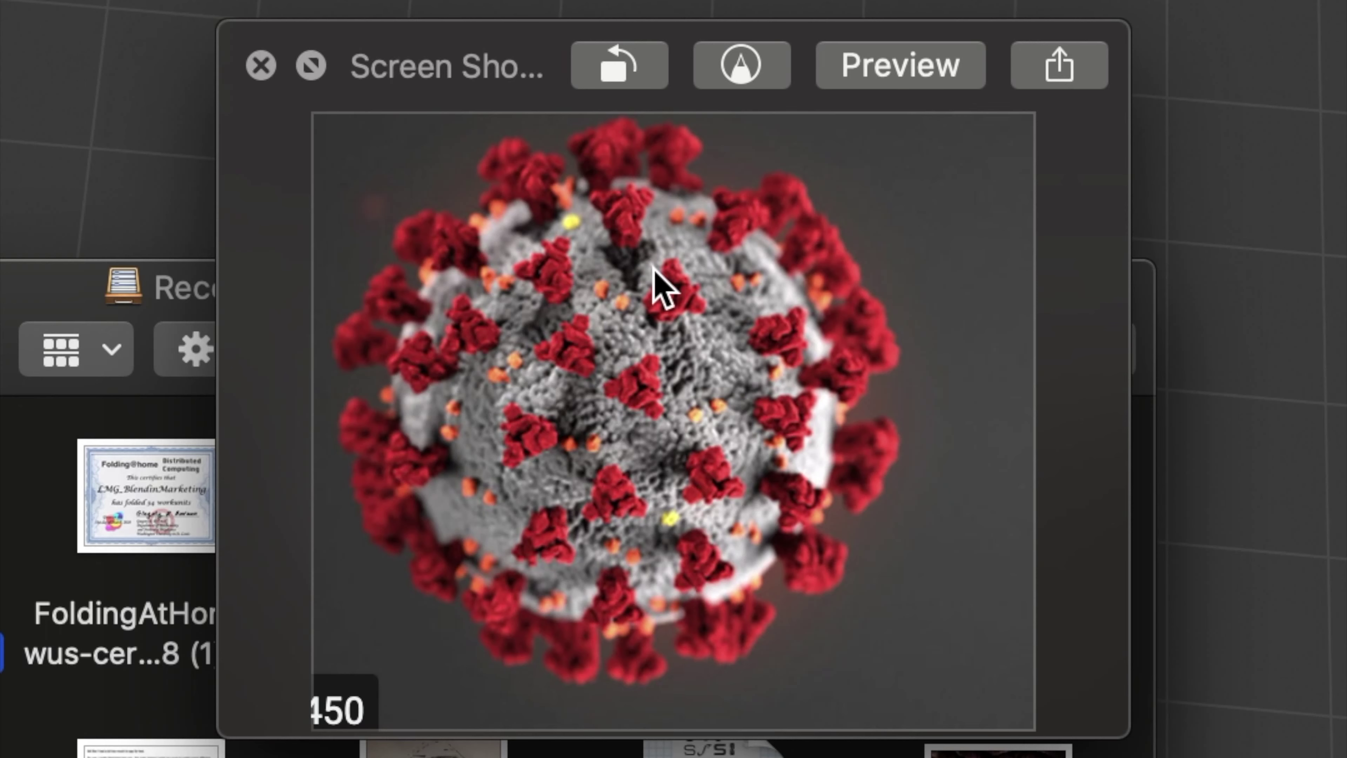
pyautogui.scroll(5, 719, 231)
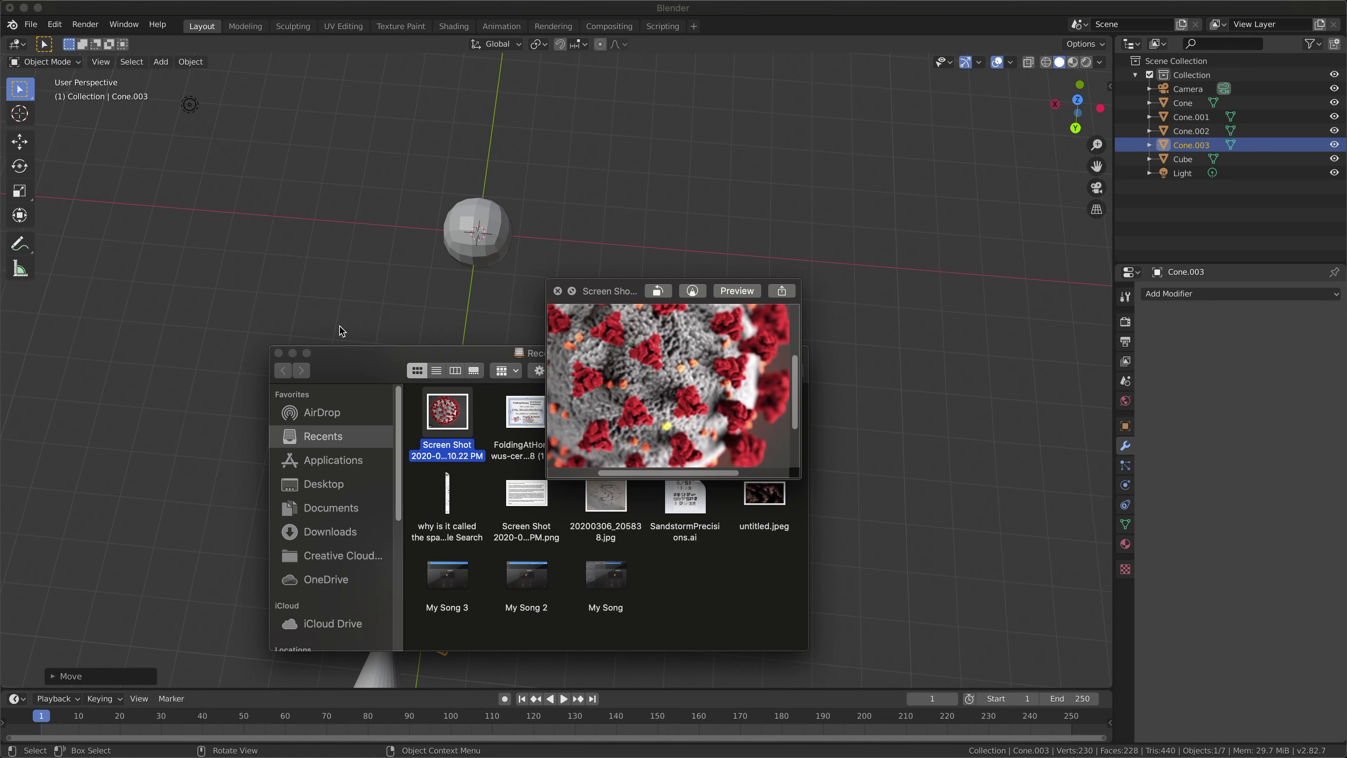
pyautogui.click(432, 282)
pyautogui.click(432, 282)
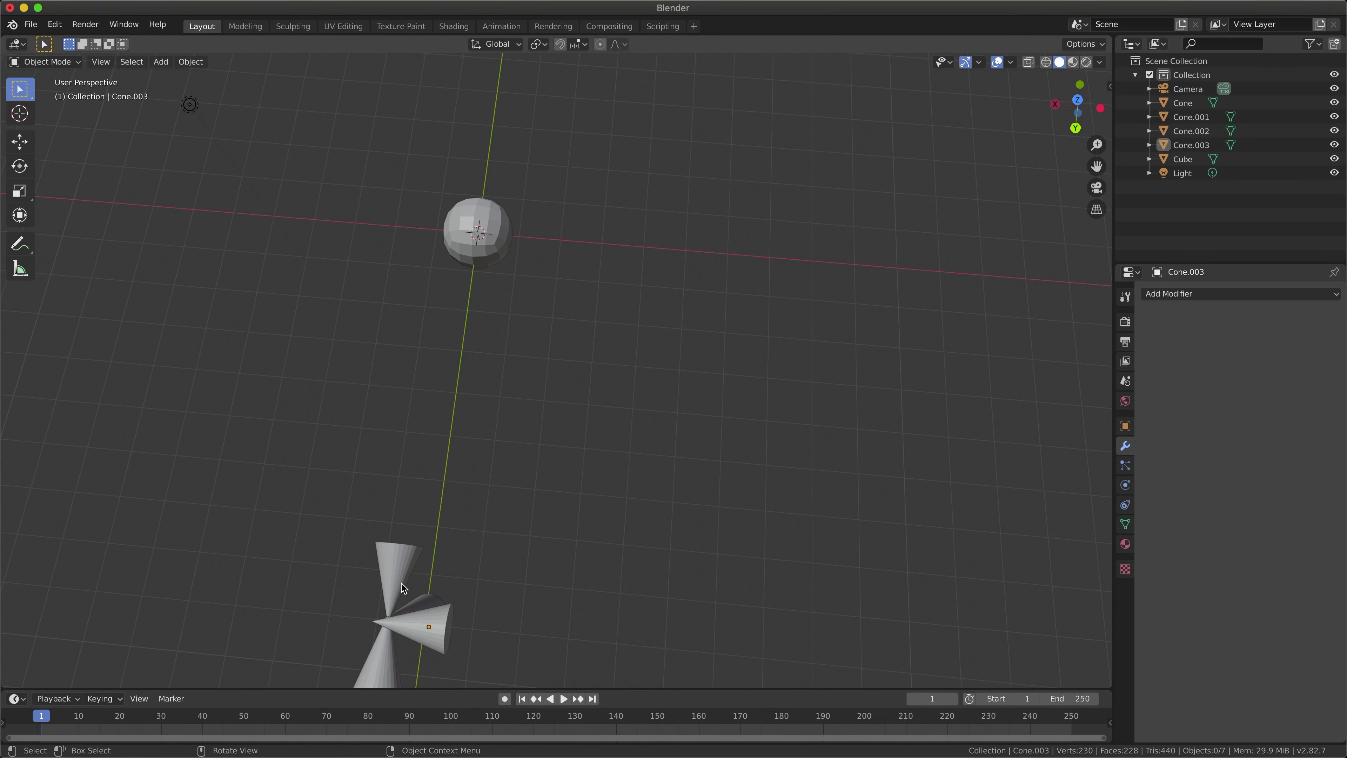
# Step: Box-select the four cones and join them with Ctrl+J into Cone.003
pyautogui.moveTo(303, 574); pyautogui.dragTo(501, 692)
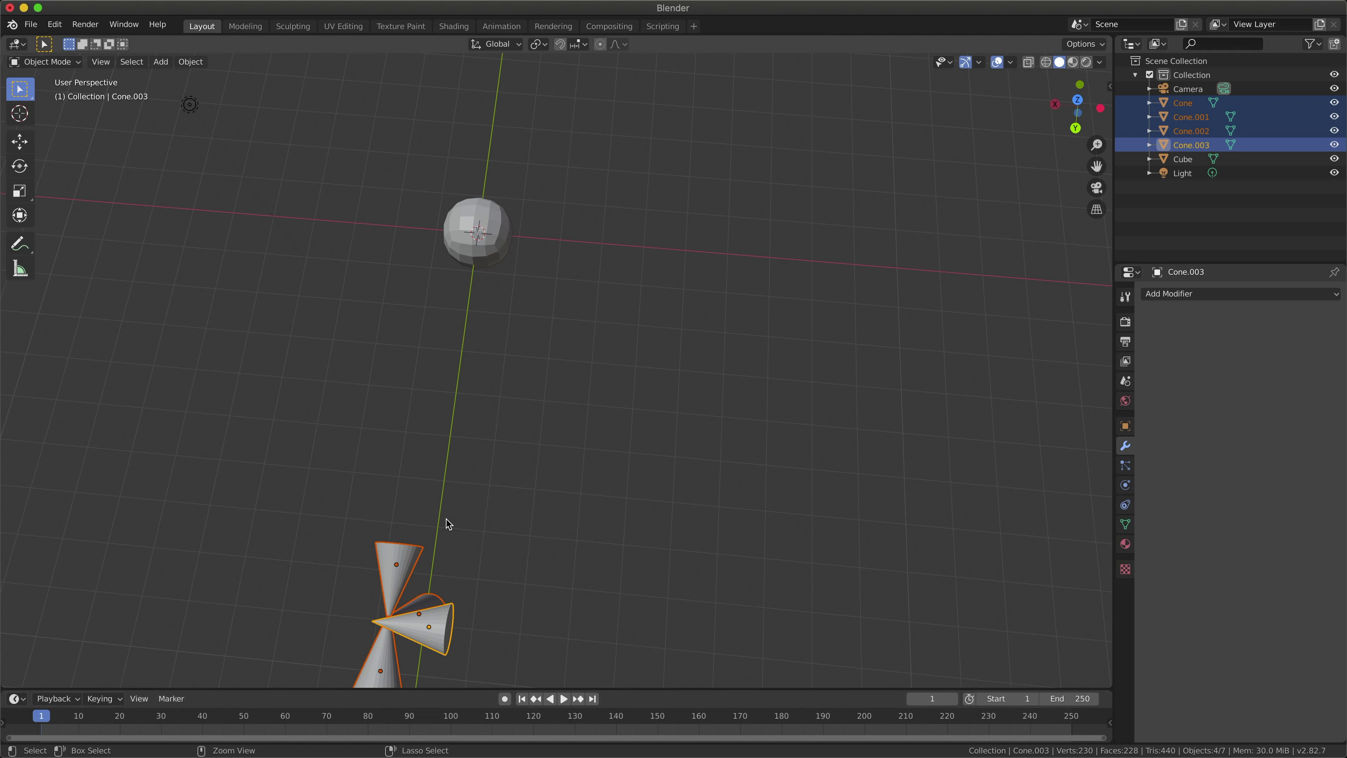
pyautogui.hotkey('ctrl', 'j')
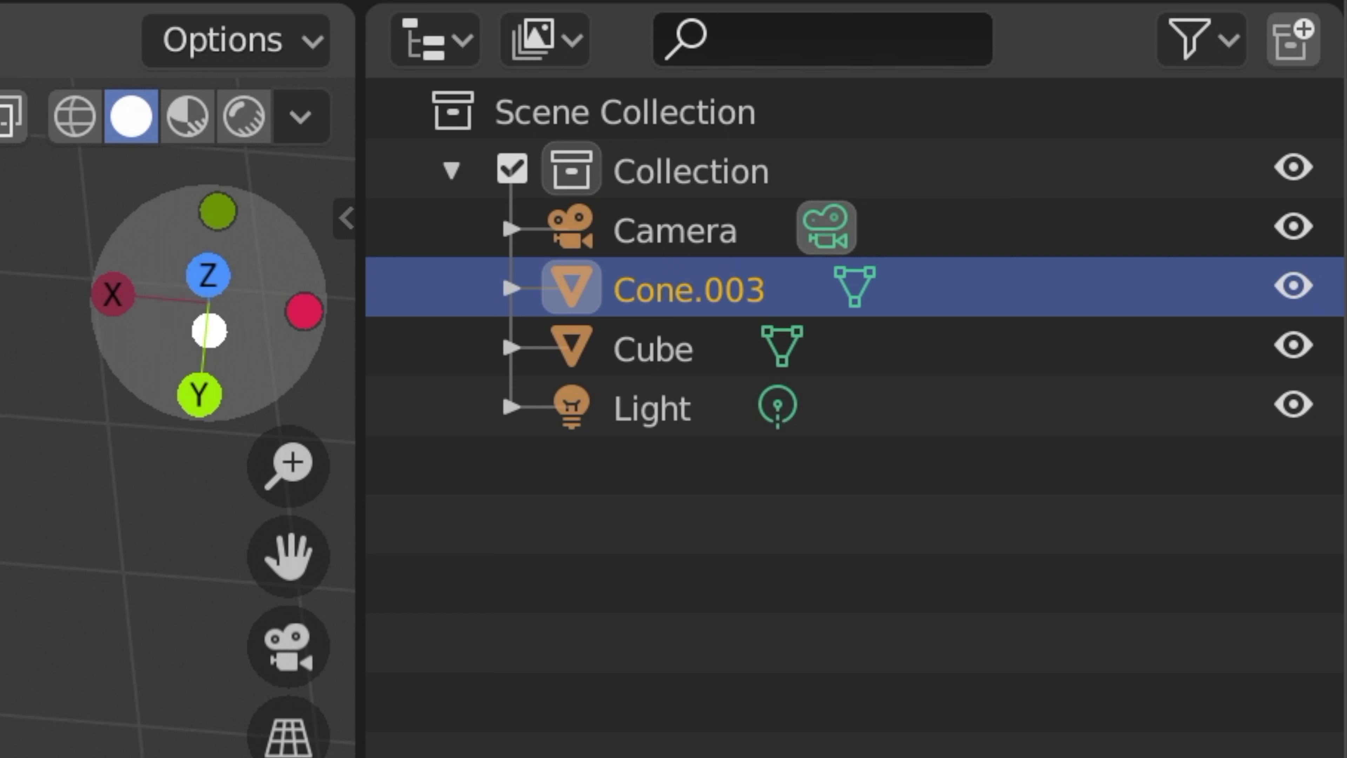
pyautogui.moveTo(209, 330); pyautogui.dragTo(190, 222)
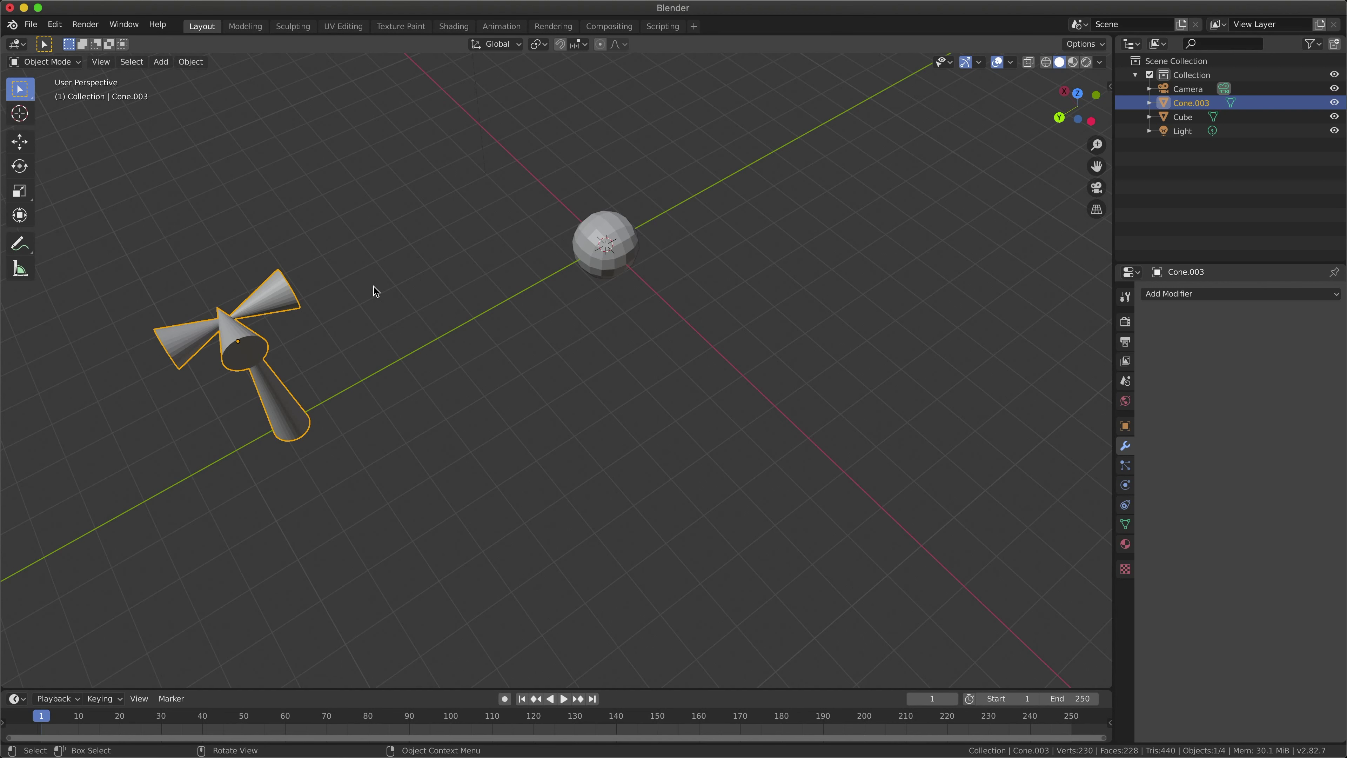
pyautogui.click(613, 248)
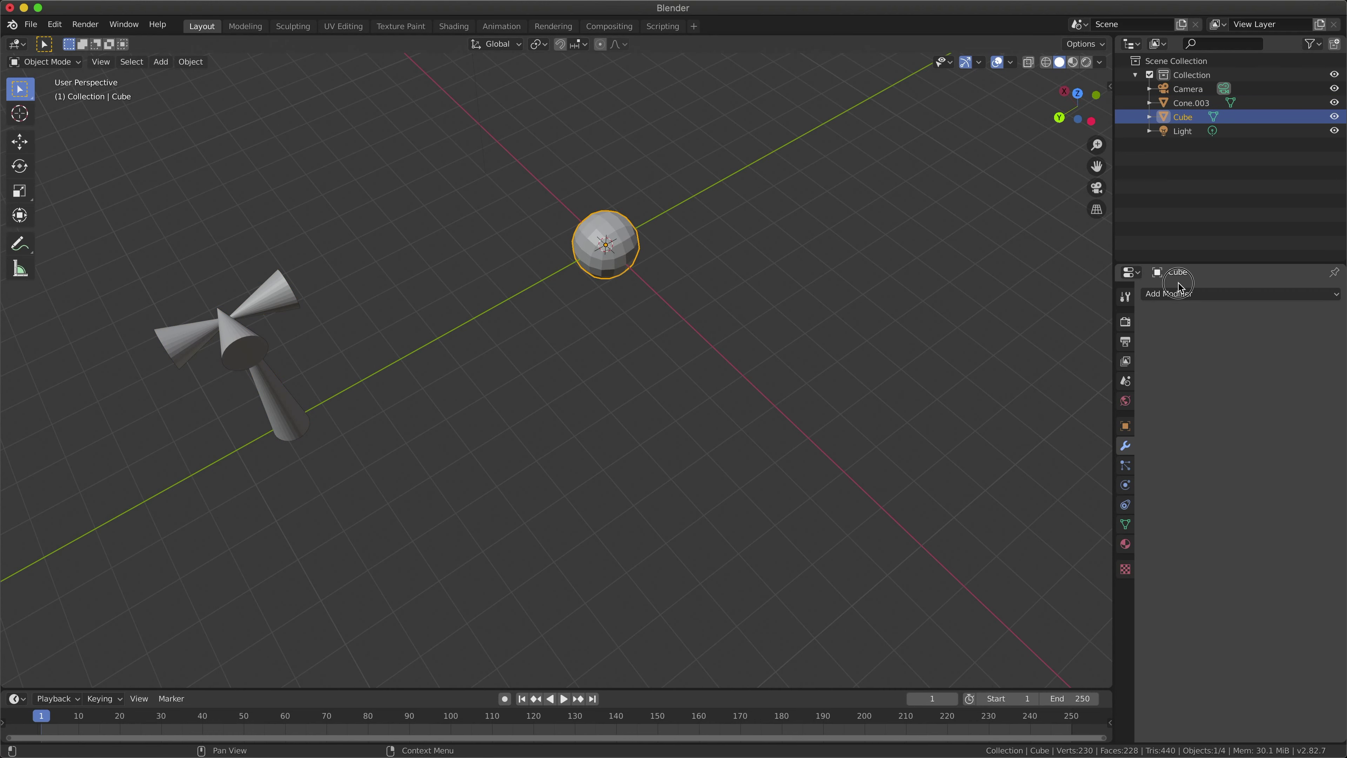
# Step: Add a Hair particle system to the sphere and expand its Hair Shape settings
pyautogui.click(1176, 293)
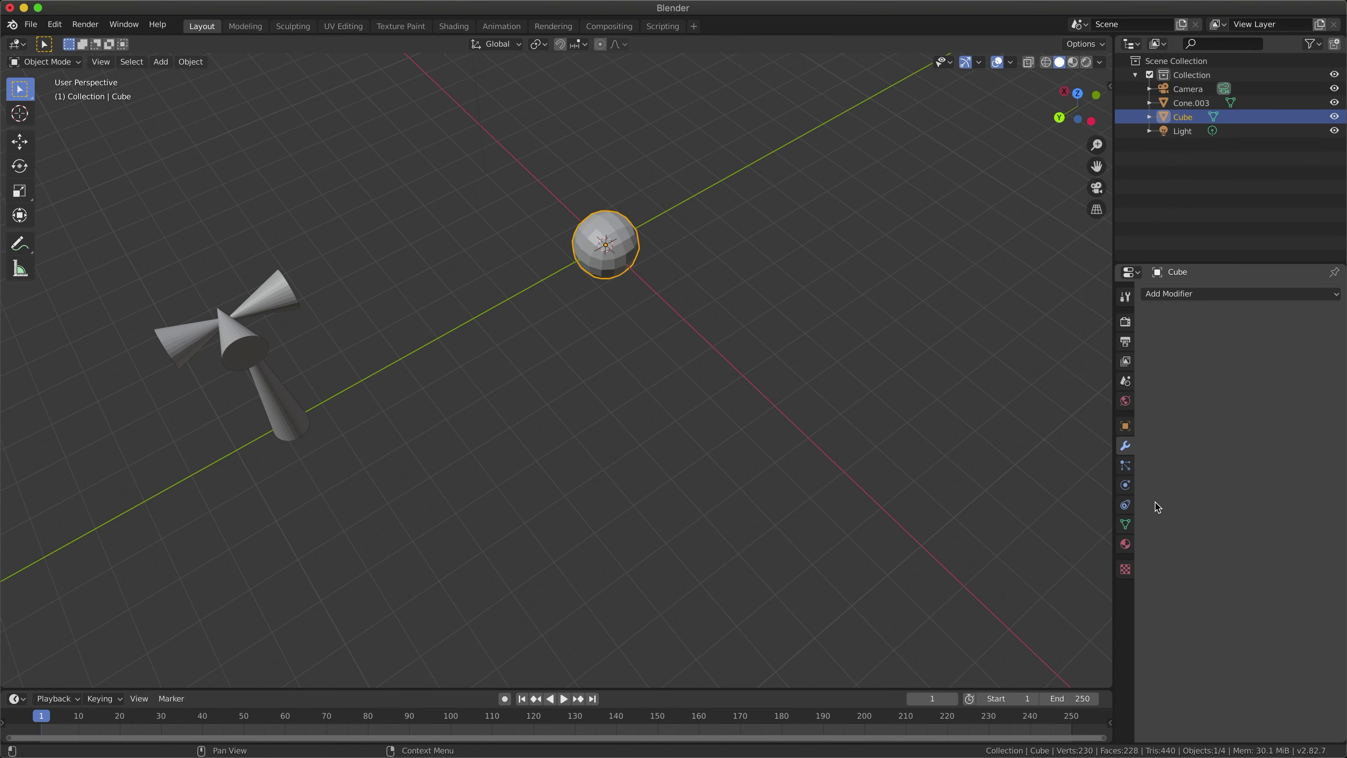
pyautogui.click(1125, 465)
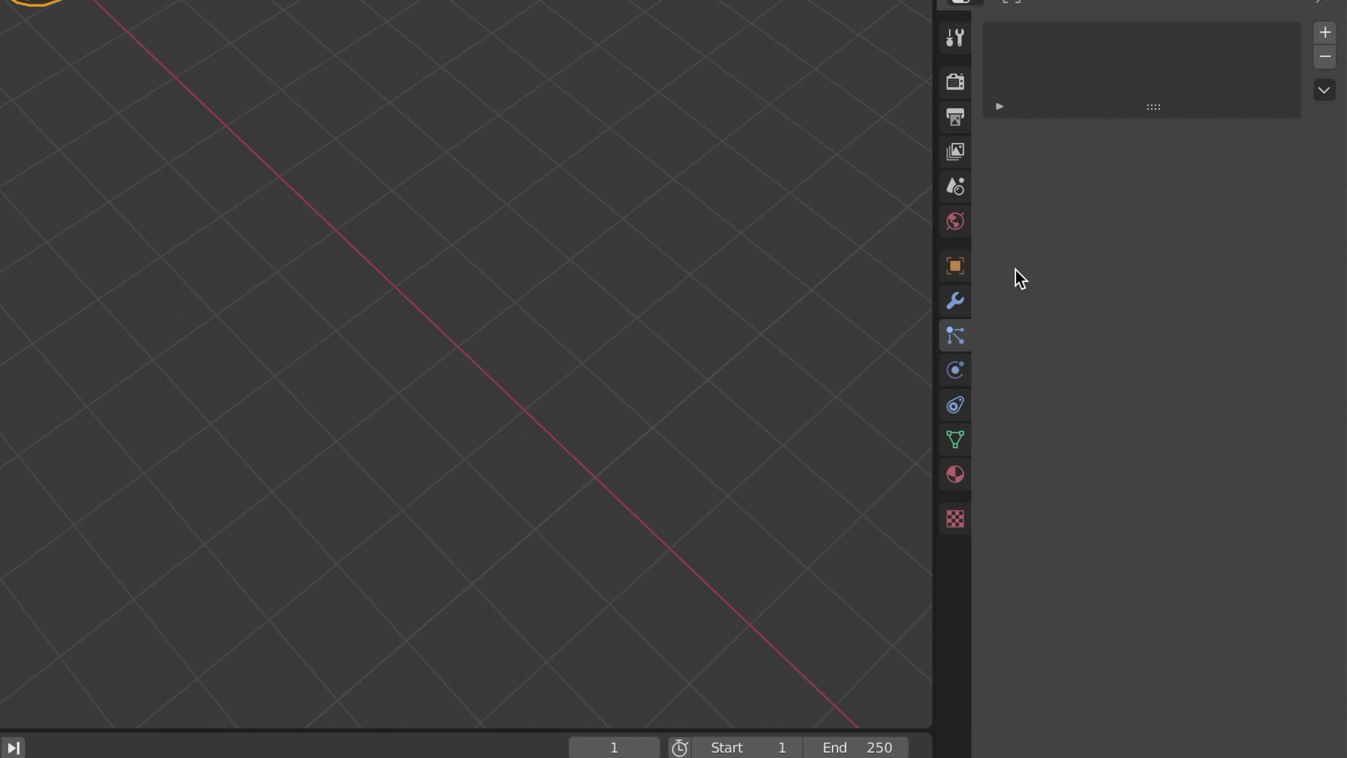
pyautogui.click(1326, 33)
pyautogui.click(1239, 169)
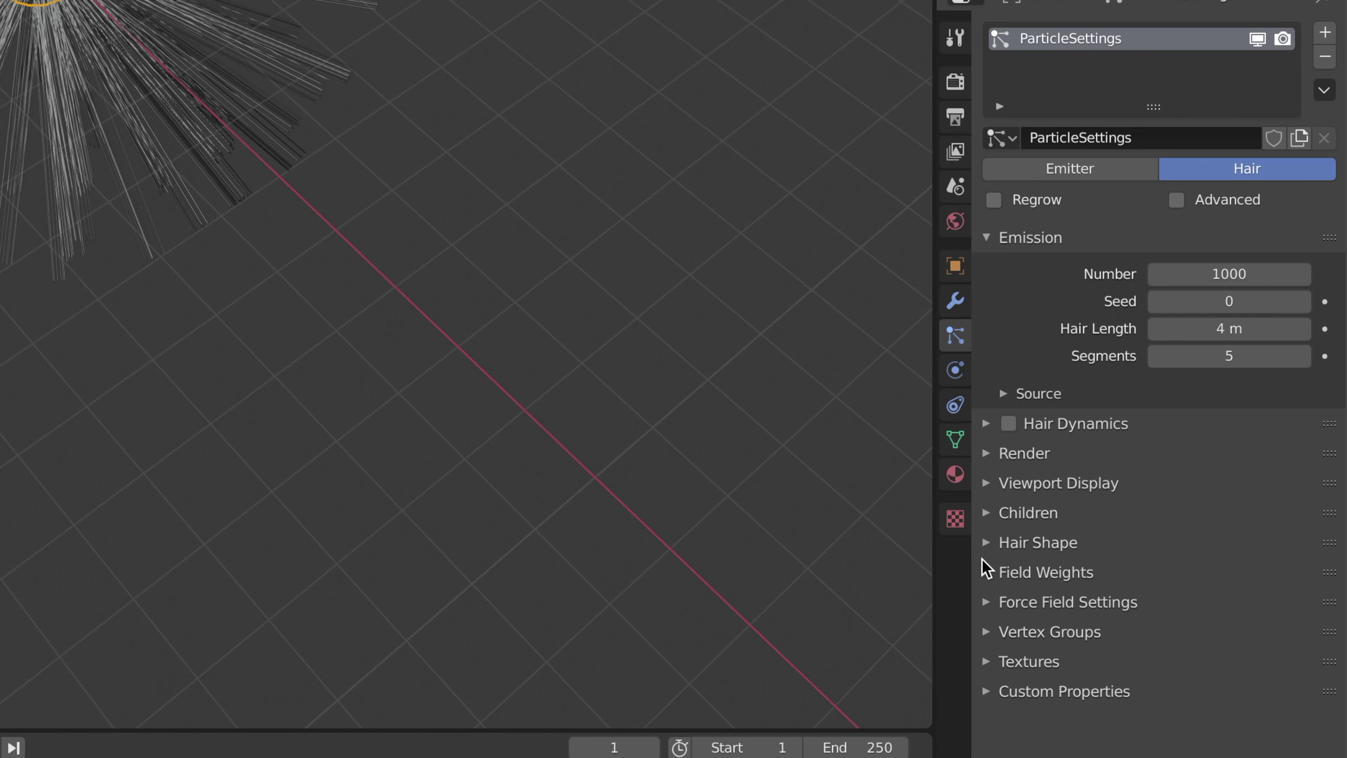
pyautogui.click(981, 548)
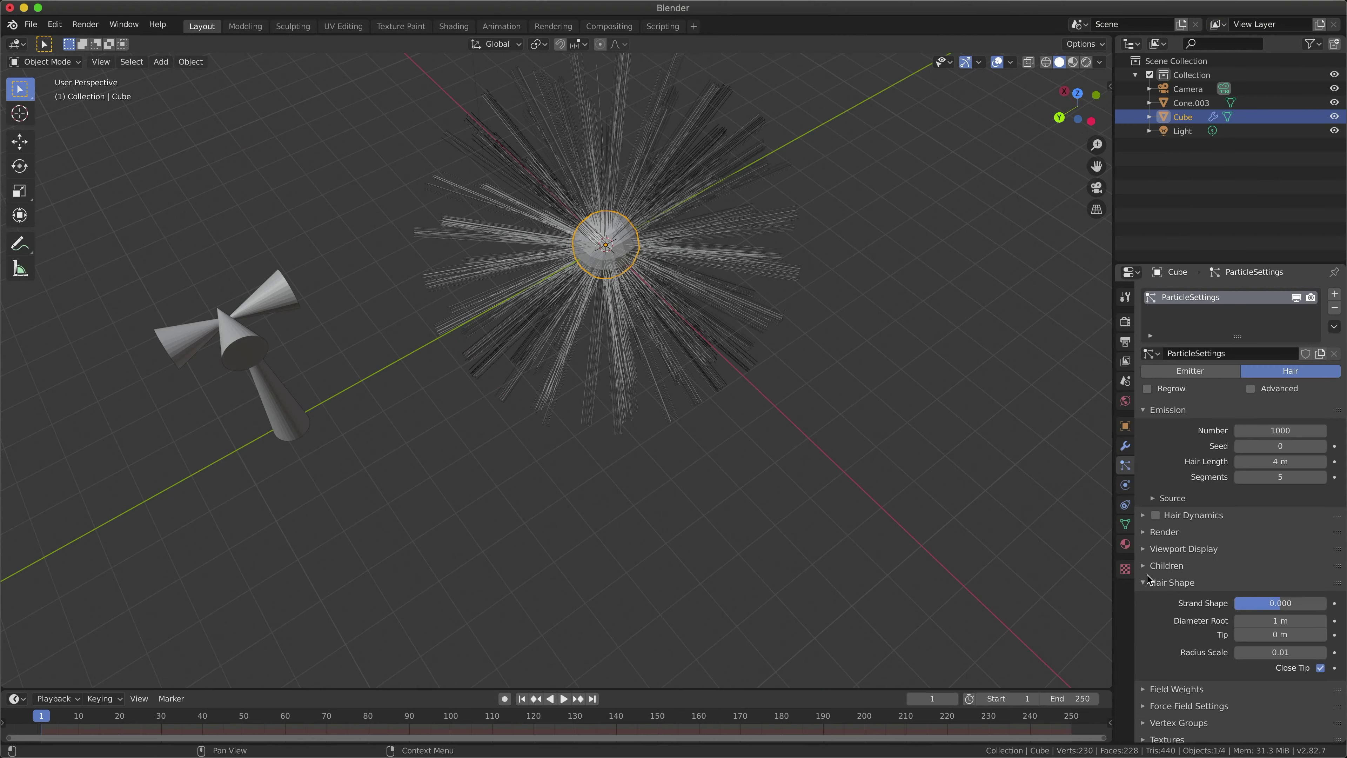
pyautogui.scroll(-1, 1146, 656)
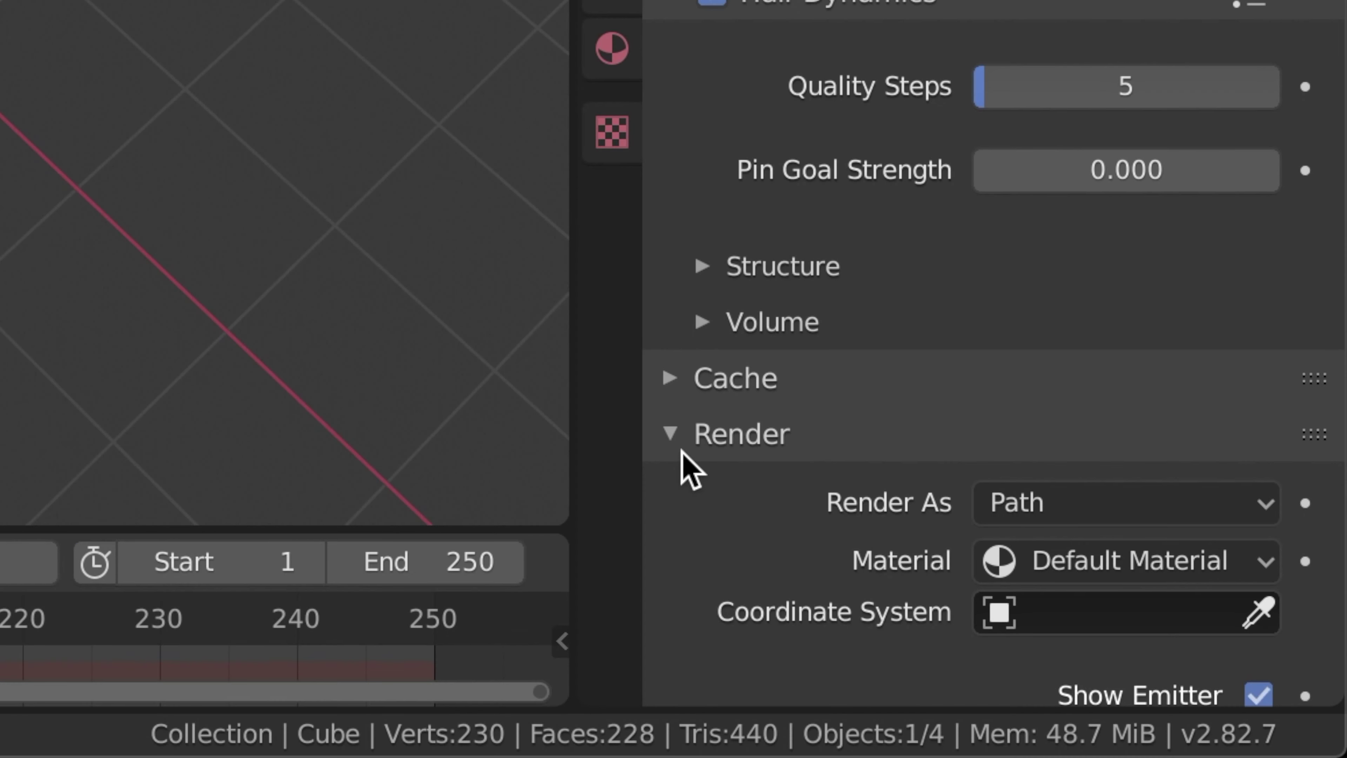
# Step: Render the particles as Object instances of Cone.003 at scale 0.010
pyautogui.scroll(-5, 827, 493)
pyautogui.click(683, 199)
pyautogui.click(684, 200)
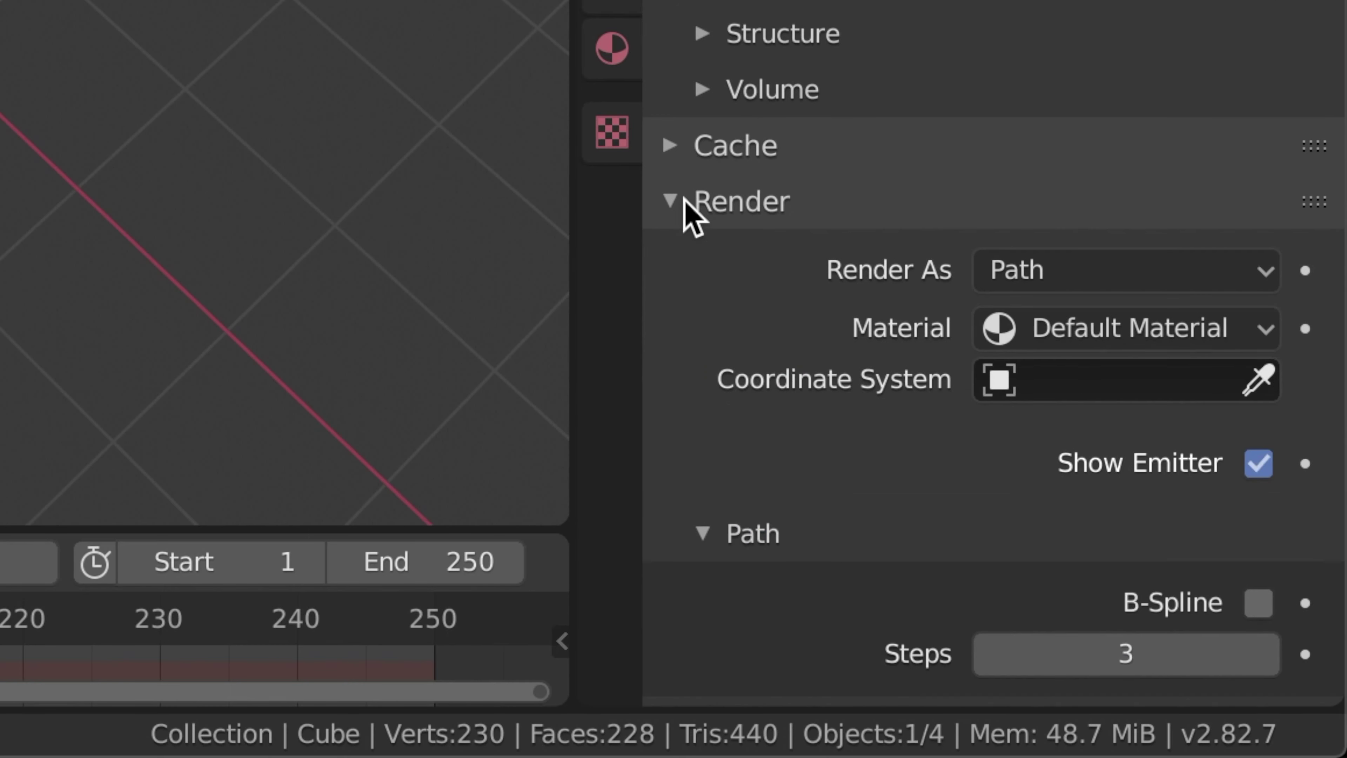
pyautogui.click(1058, 271)
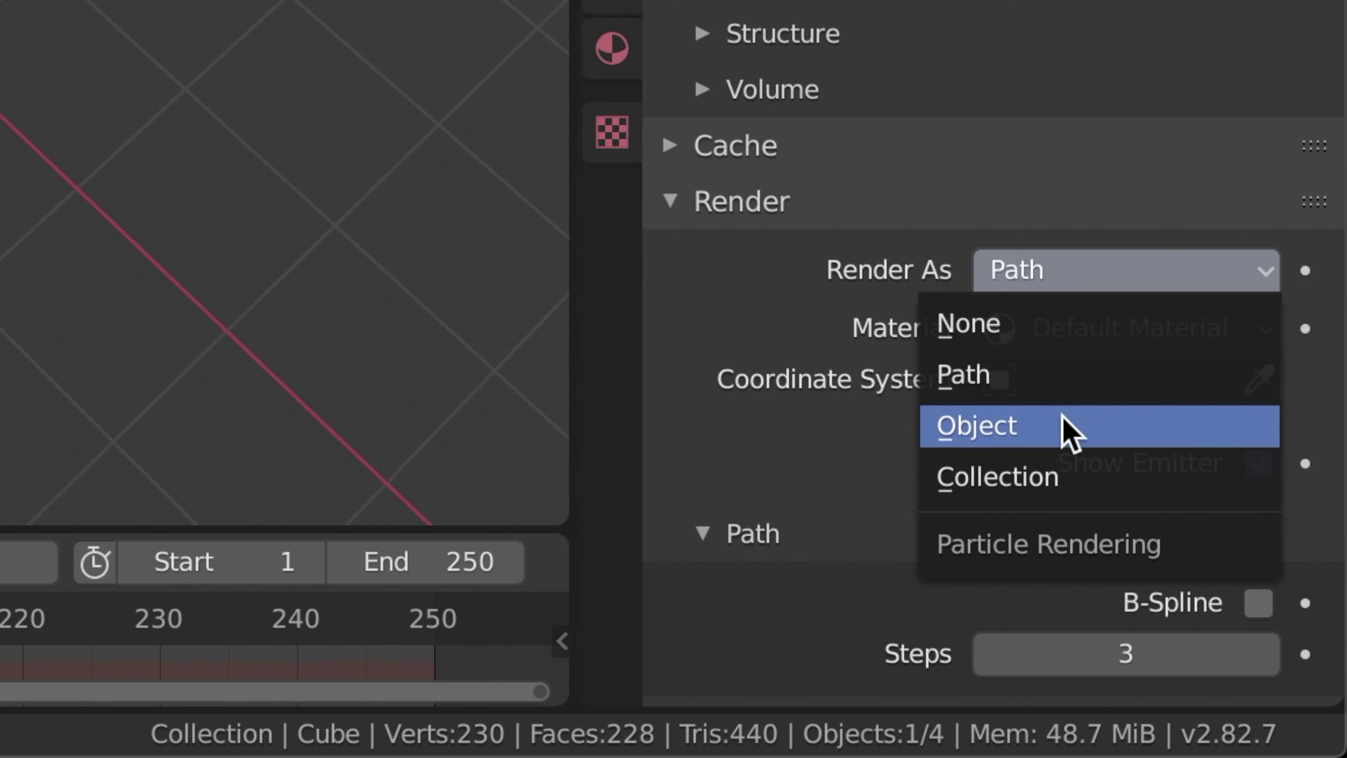
pyautogui.click(1067, 425)
pyautogui.scroll(-3, 1103, 456)
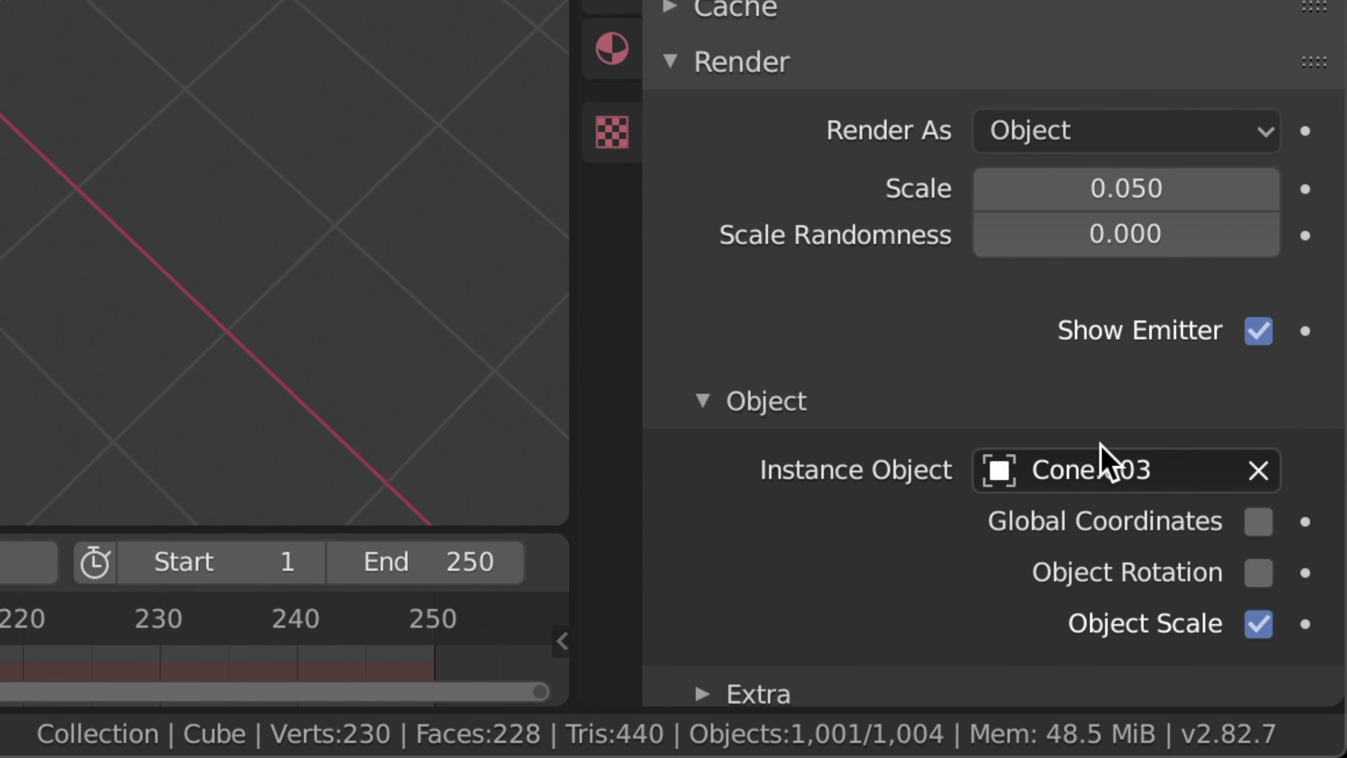
pyautogui.click(1106, 458)
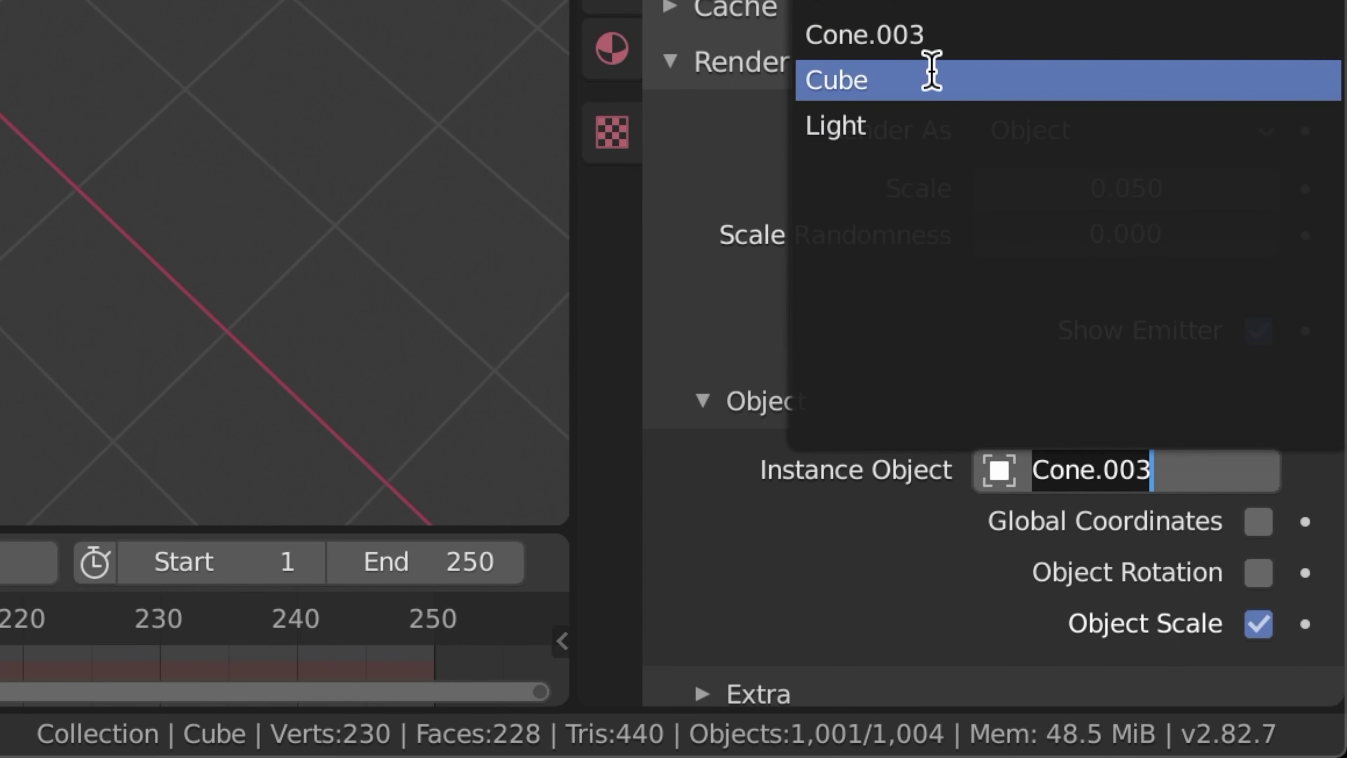
pyautogui.click(949, 39)
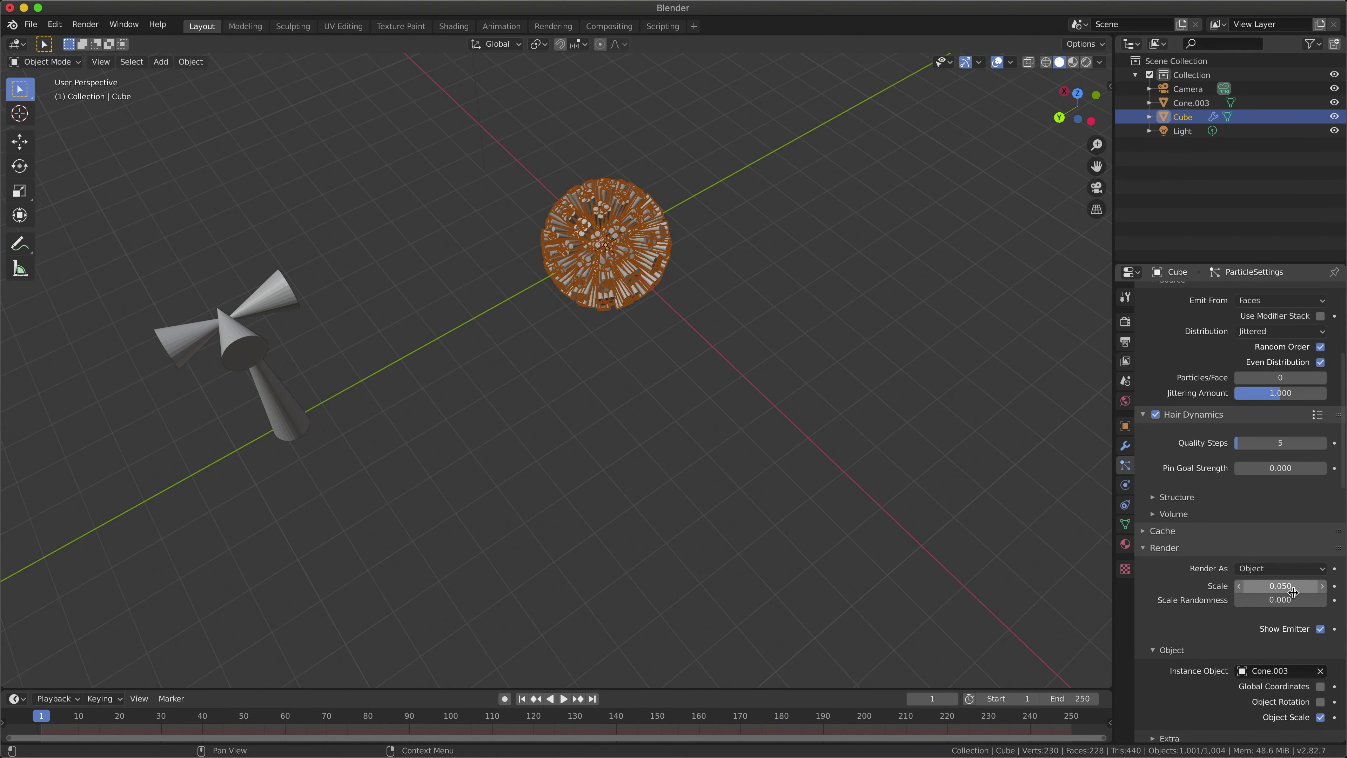
pyautogui.moveTo(1280, 585); pyautogui.dragTo(1262, 585)
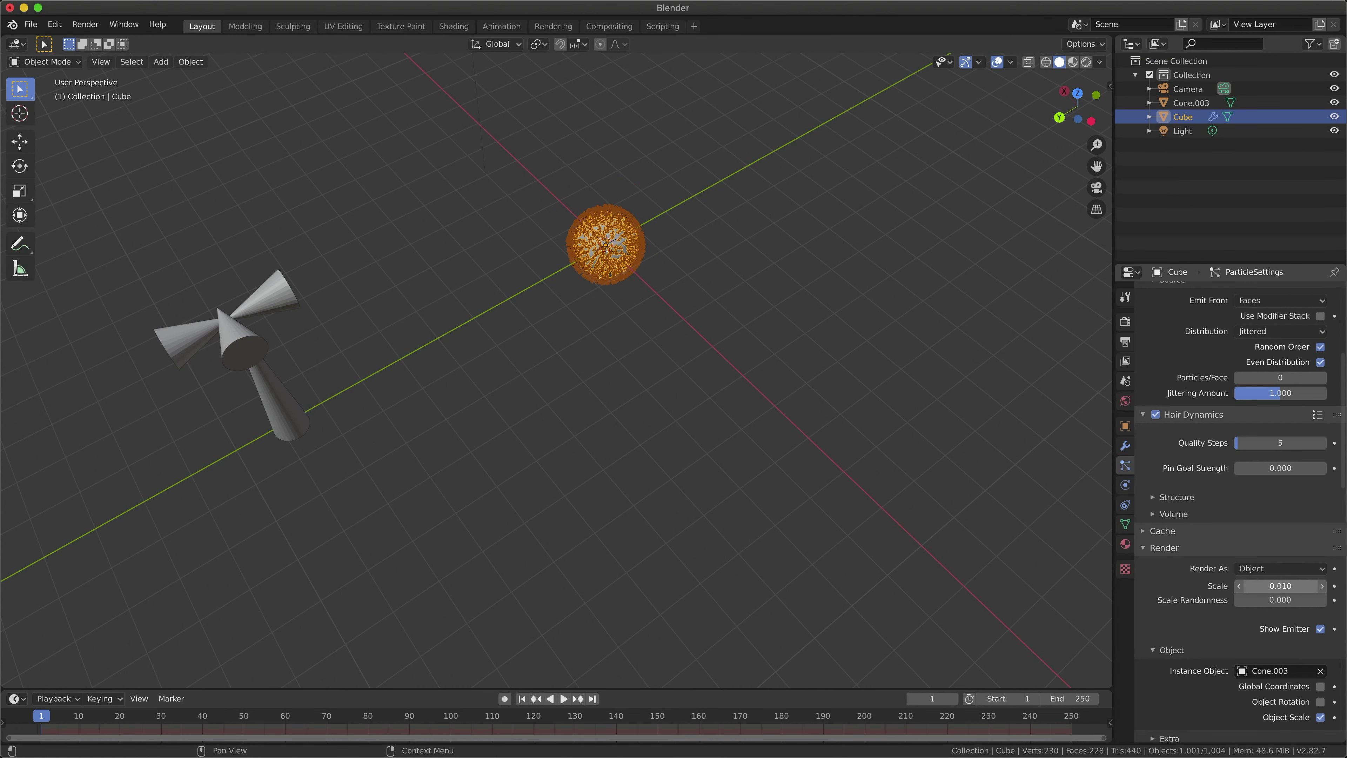
pyautogui.scroll(-3, 639, 240)
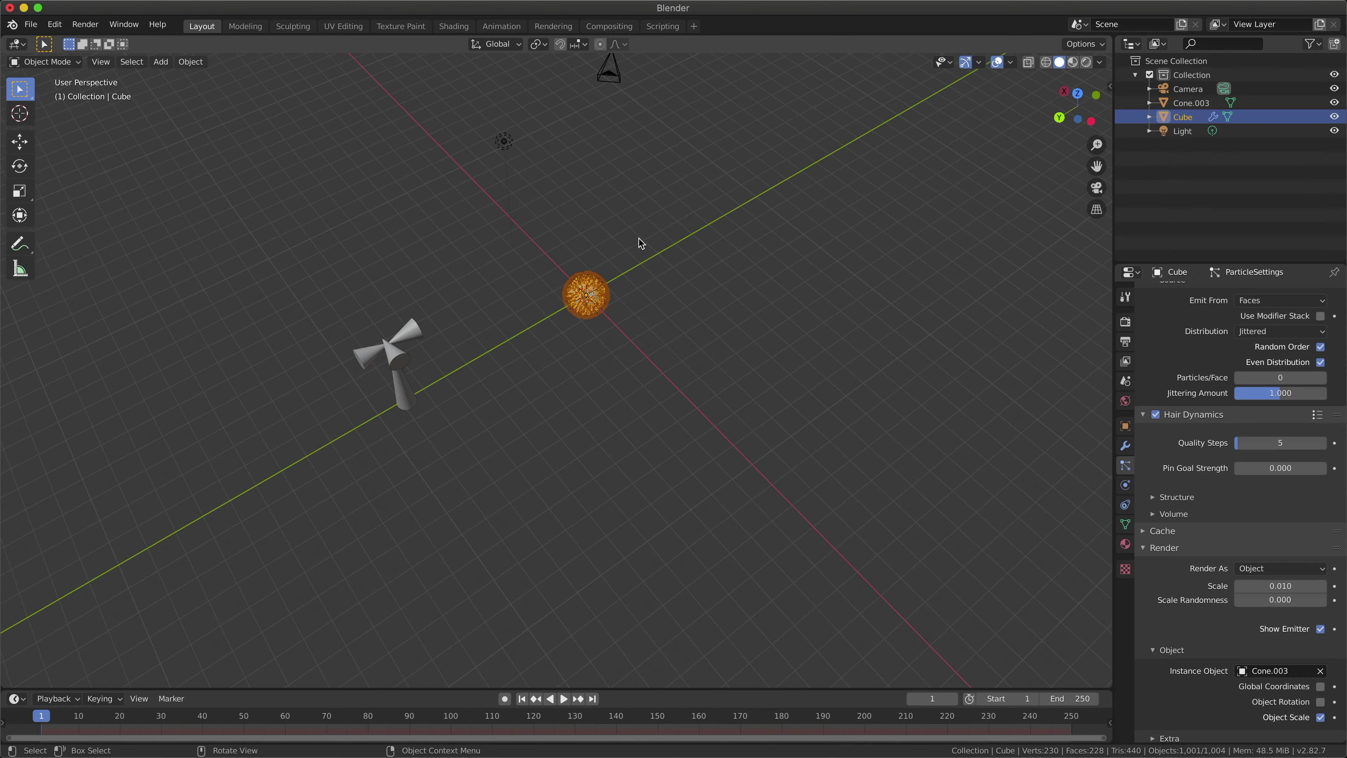
pyautogui.scroll(6, 638, 238)
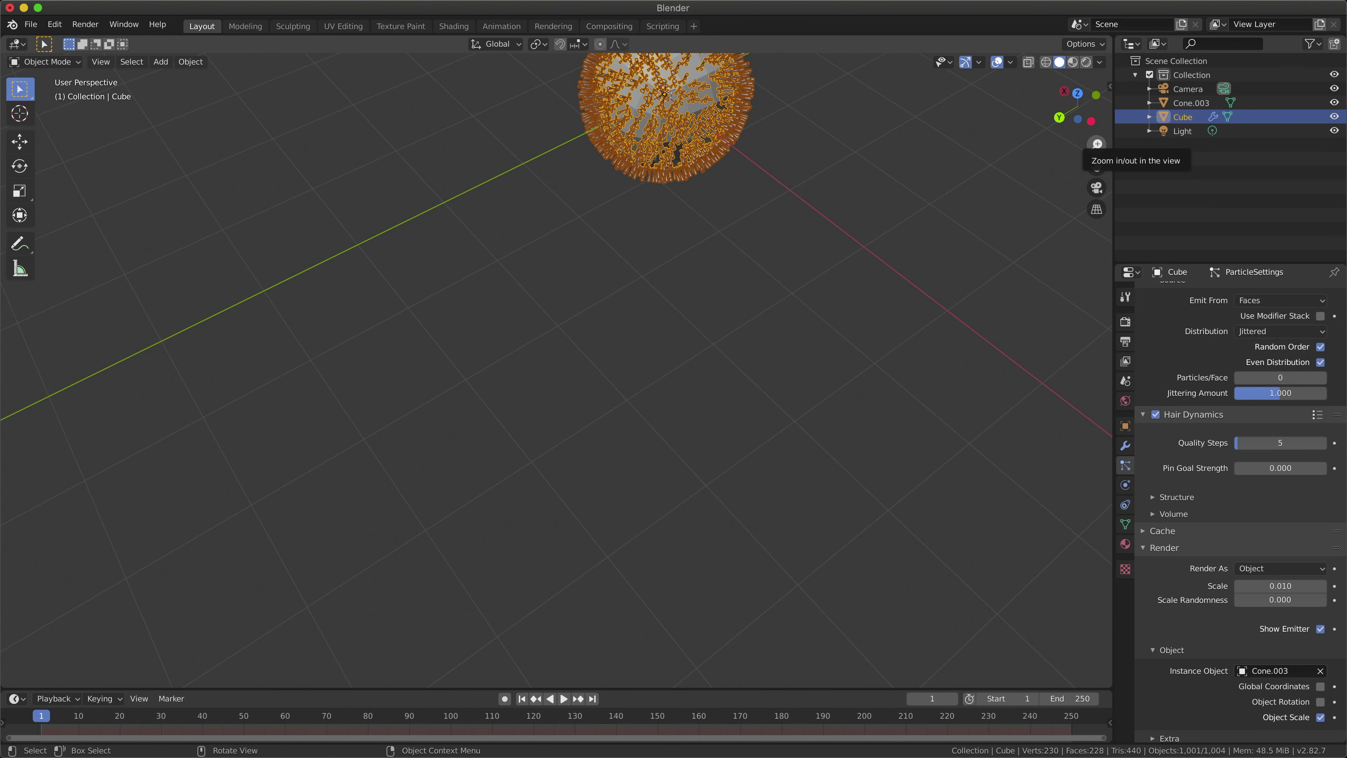
# Step: Zoom out and pan the view to centre the cone-studded sphere
pyautogui.moveTo(1096, 144); pyautogui.dragTo(929, 176)
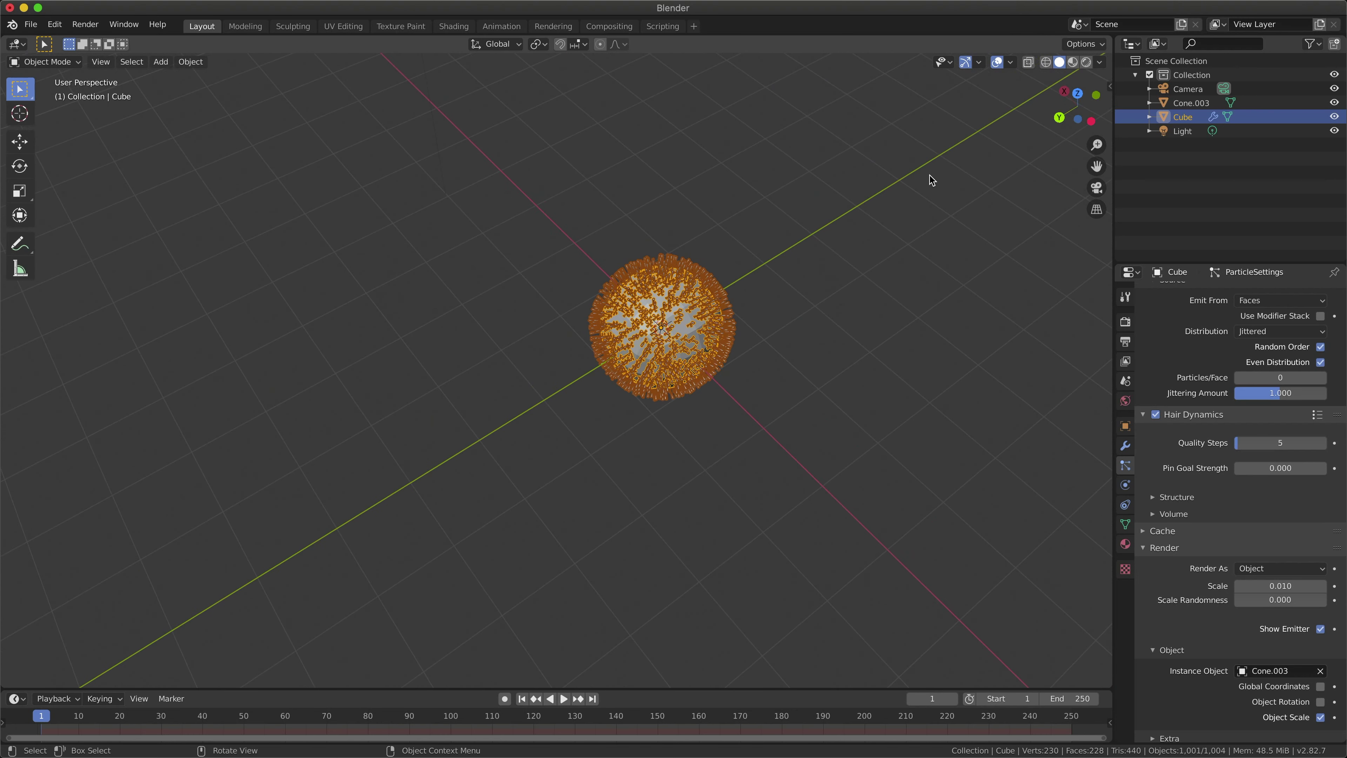
pyautogui.scroll(-3, 929, 176)
pyautogui.scroll(5, 929, 175)
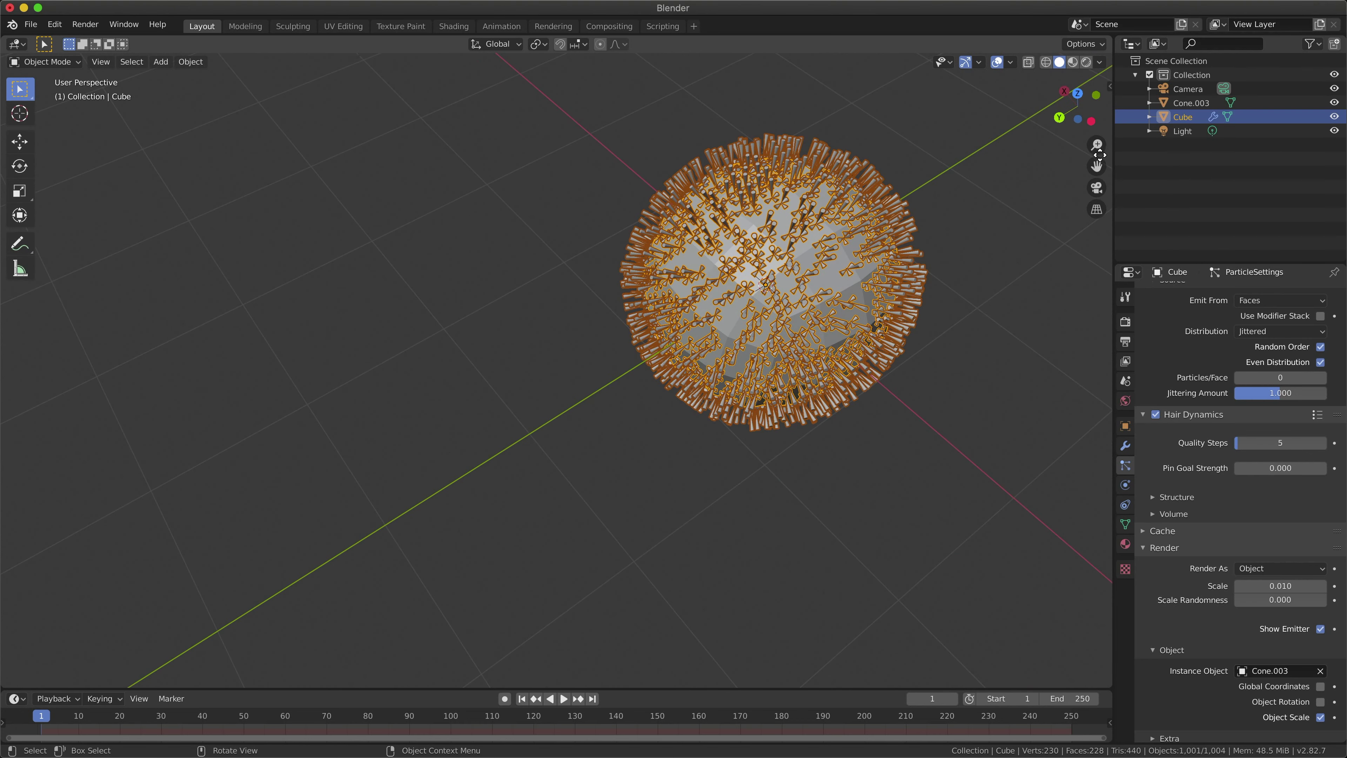
pyautogui.moveTo(1096, 166); pyautogui.dragTo(912, 185)
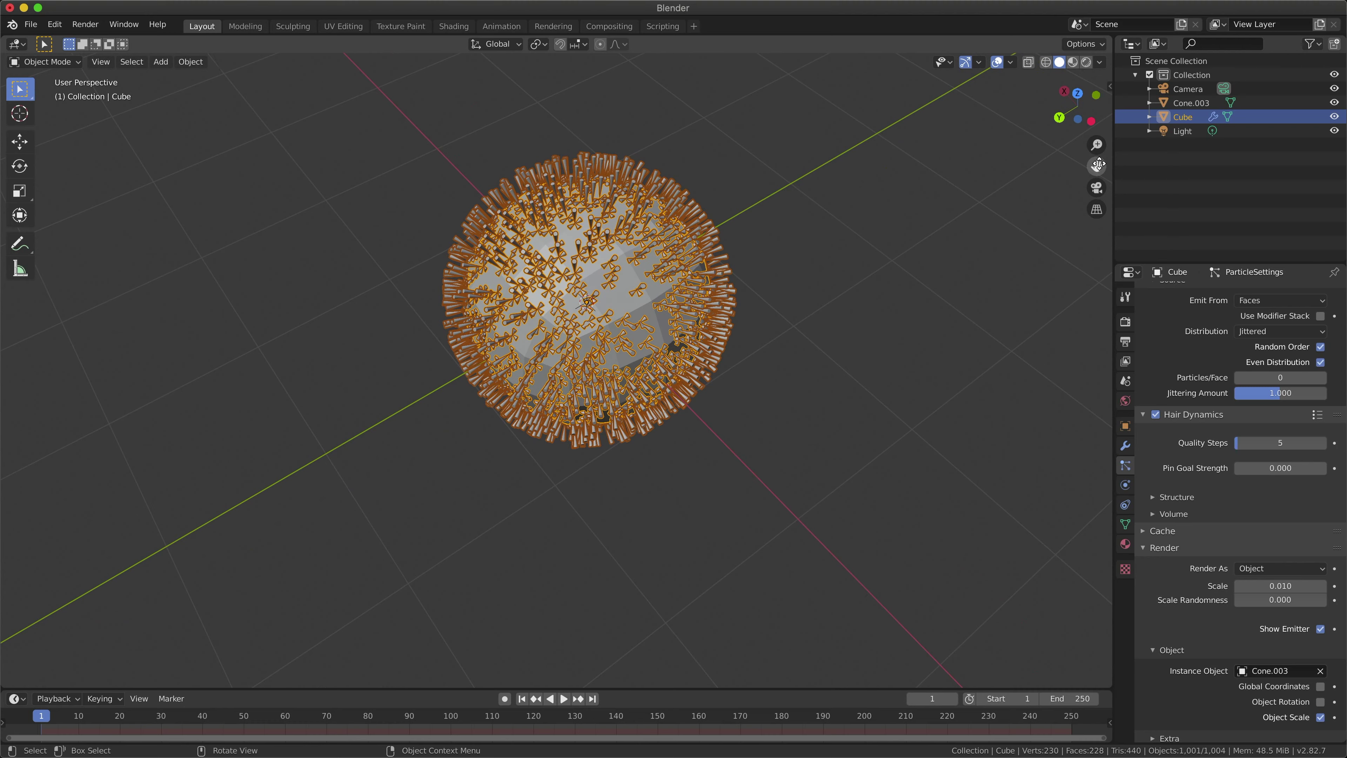
pyautogui.scroll(-2, 1097, 165)
pyautogui.scroll(5, 1097, 165)
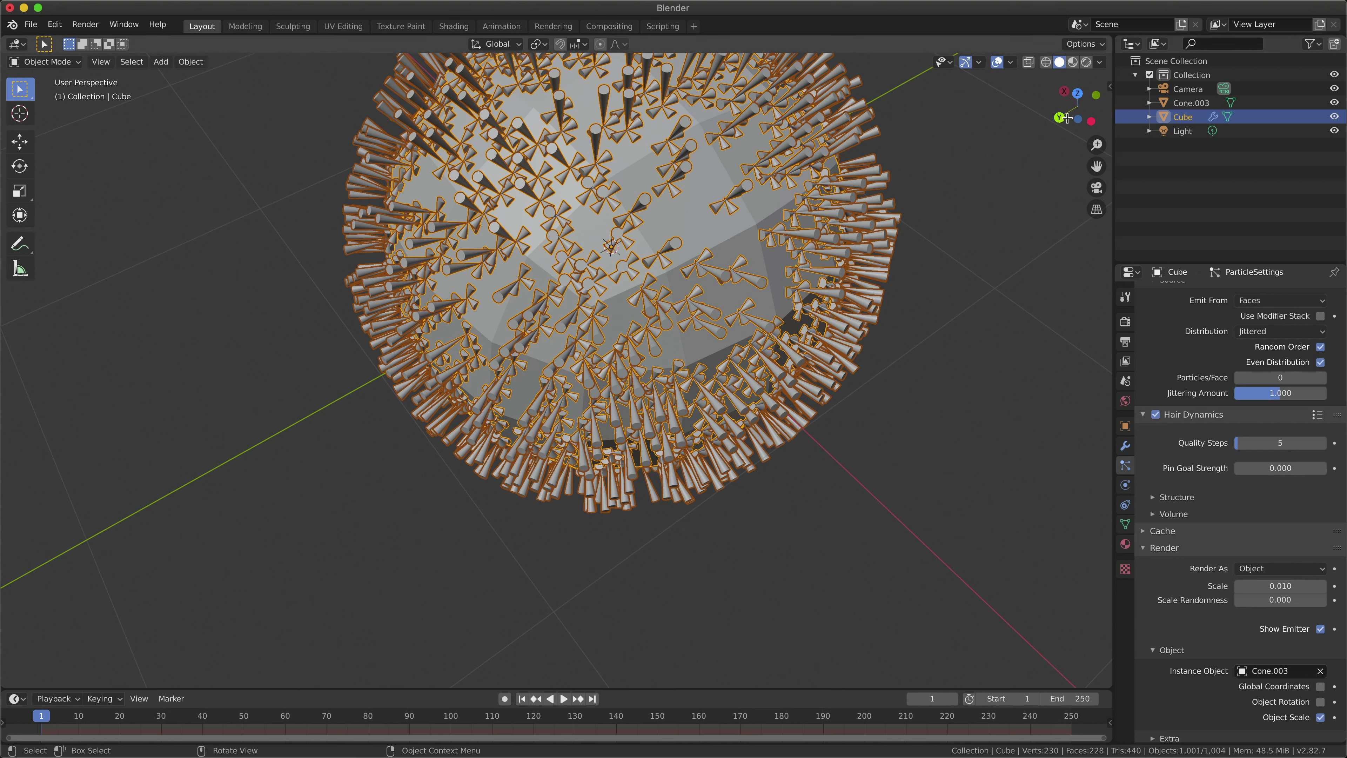
# Step: Select Cone.003 and rotate it 180° about the global Y axis
pyautogui.click(1200, 104)
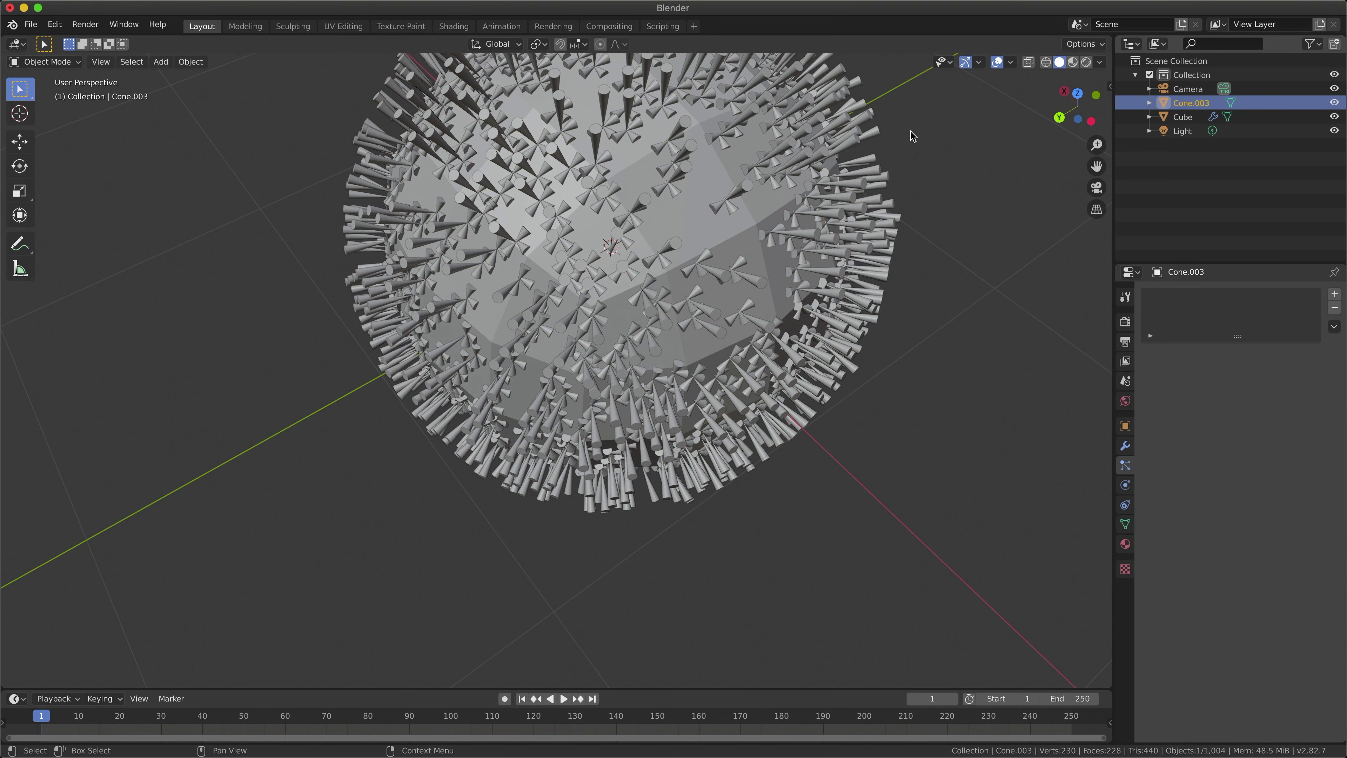
pyautogui.press('r')
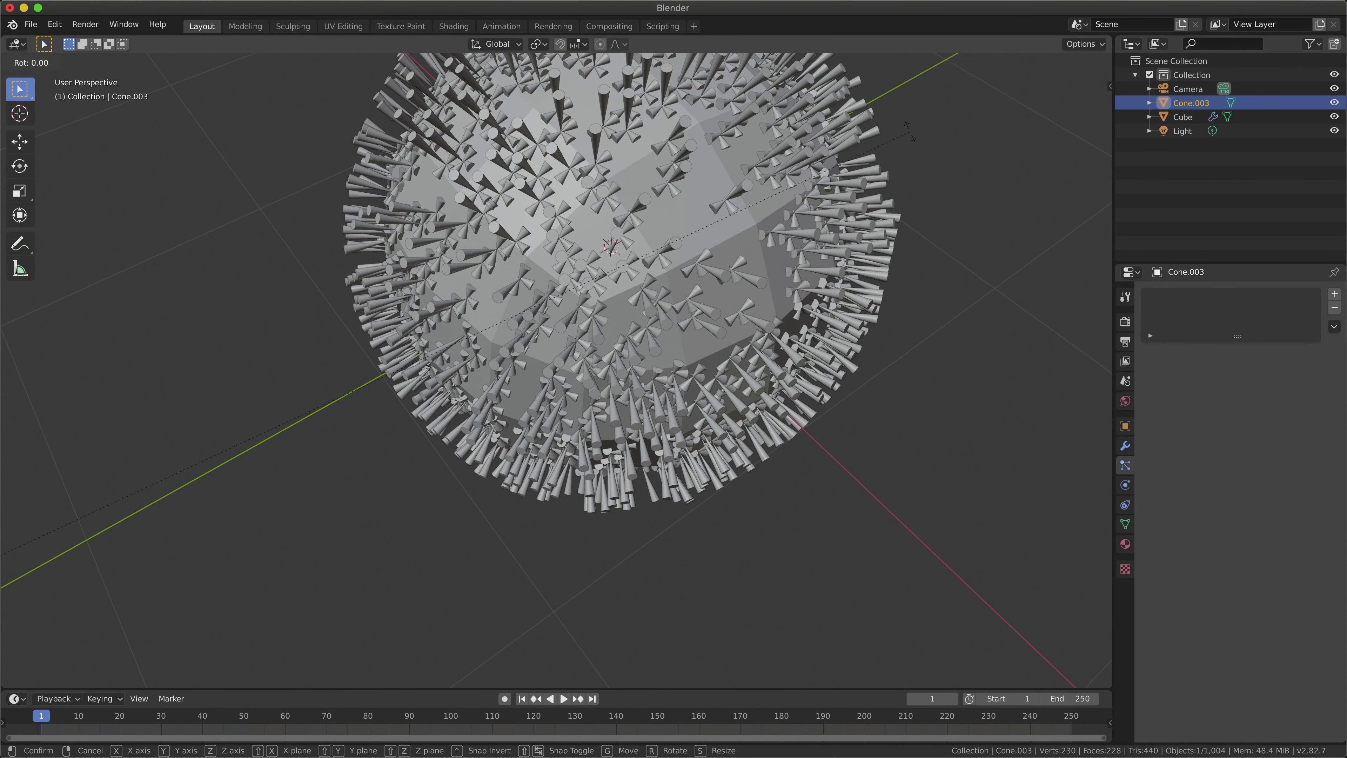
pyautogui.write('y180')
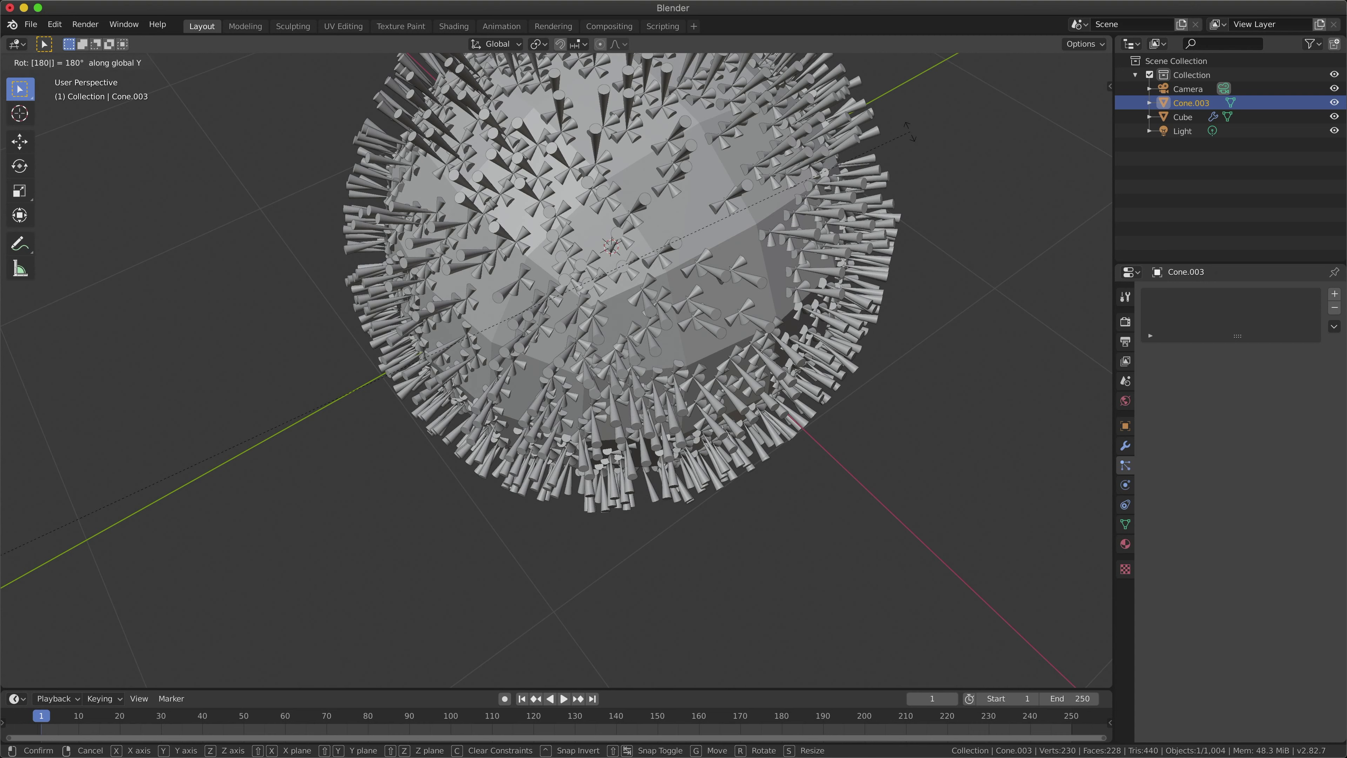
pyautogui.press('Return')
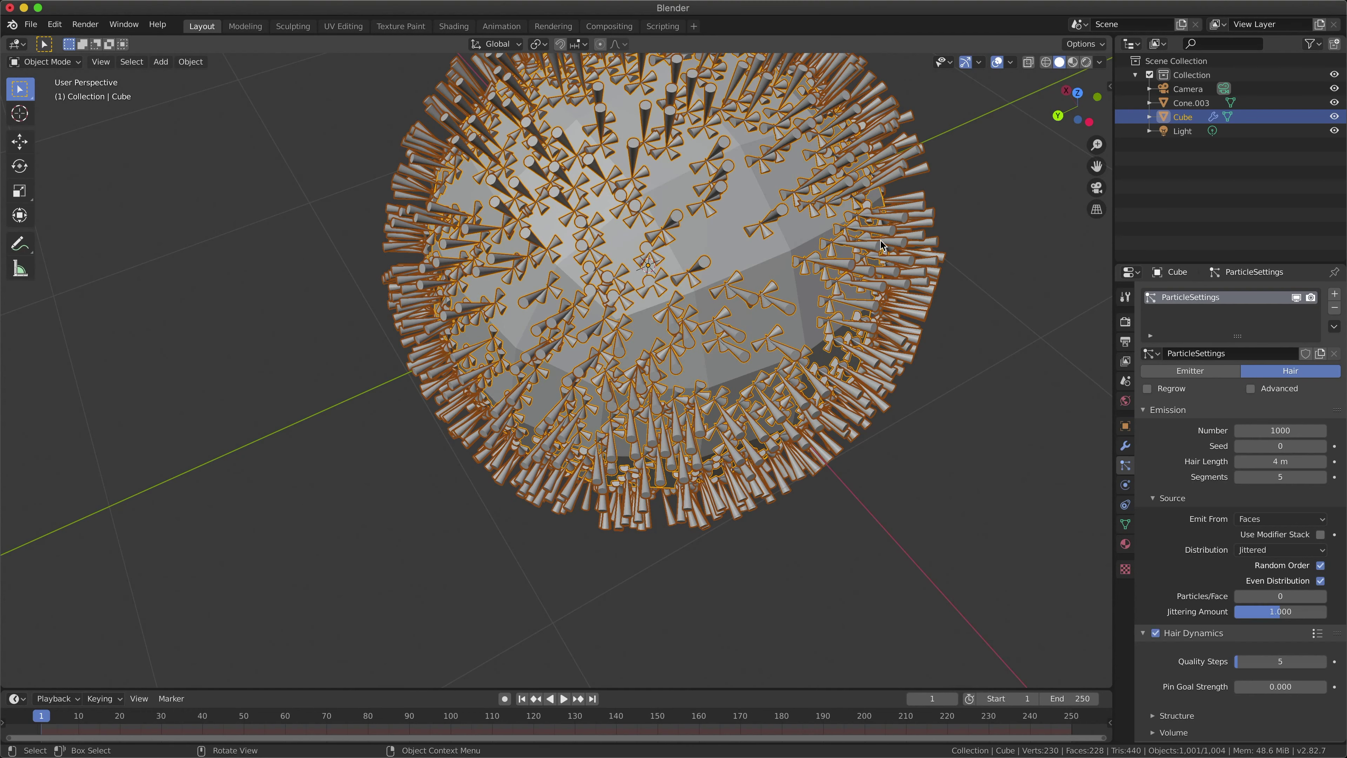
# Step: Set the particle Emit From option to Verts
pyautogui.click(1283, 519)
pyautogui.click(1284, 536)
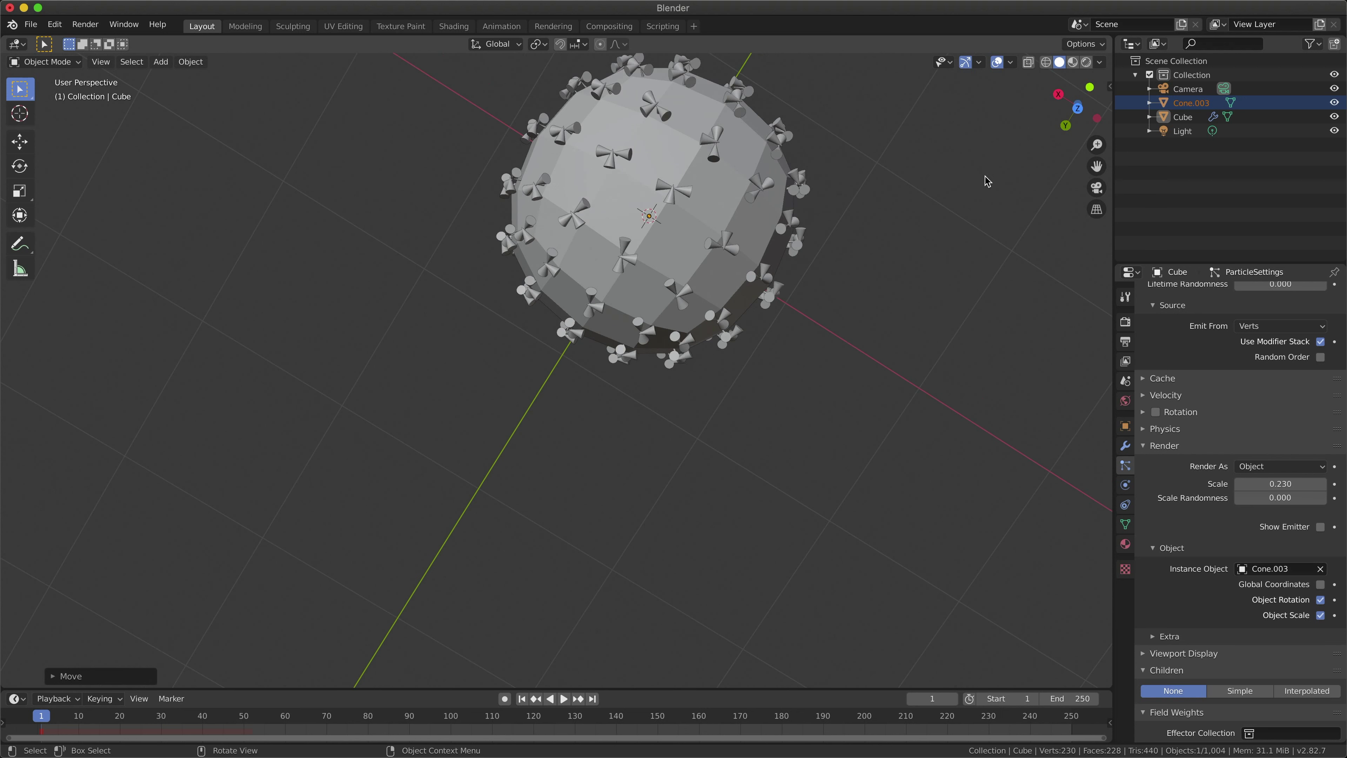
# Step: Switch the particle system type from Hair to Emitter
pyautogui.moveTo(1076, 106); pyautogui.dragTo(1056, 149)
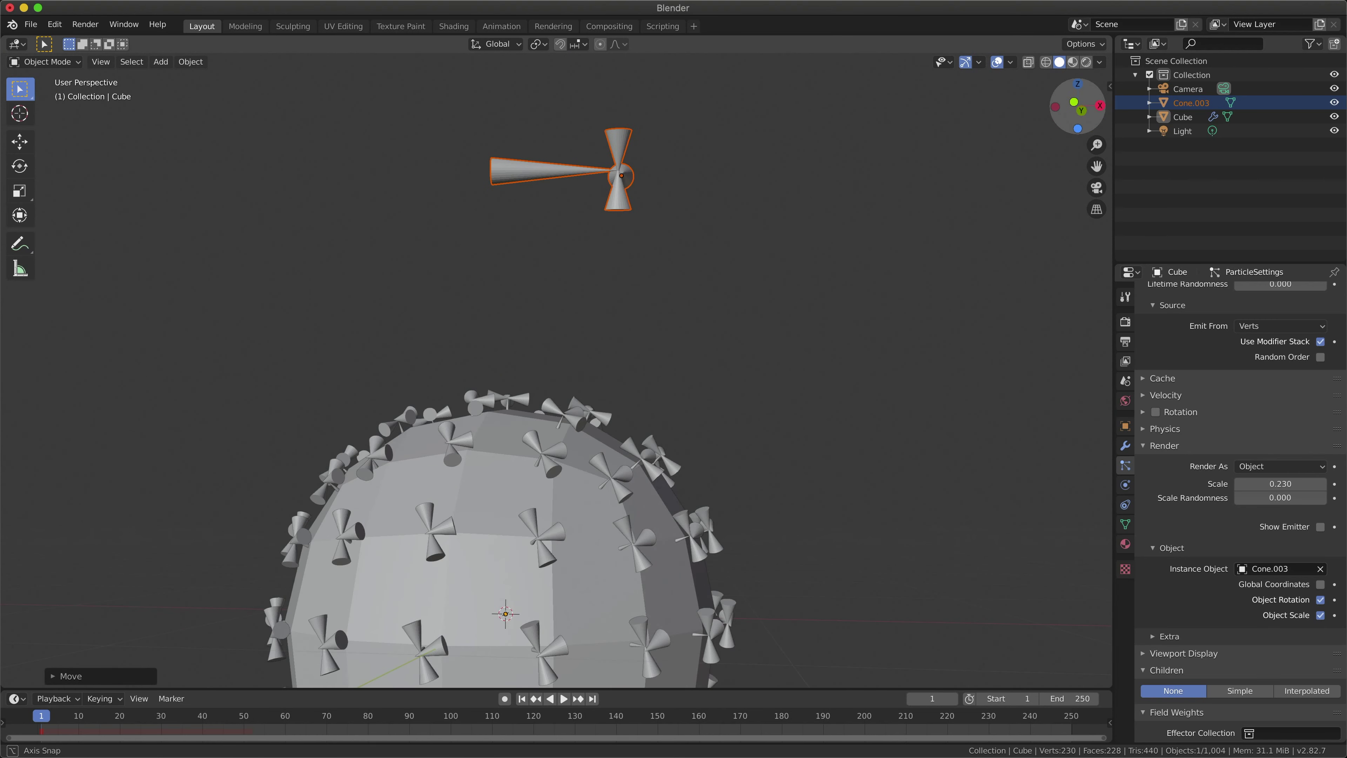
pyautogui.scroll(-2, 1235, 481)
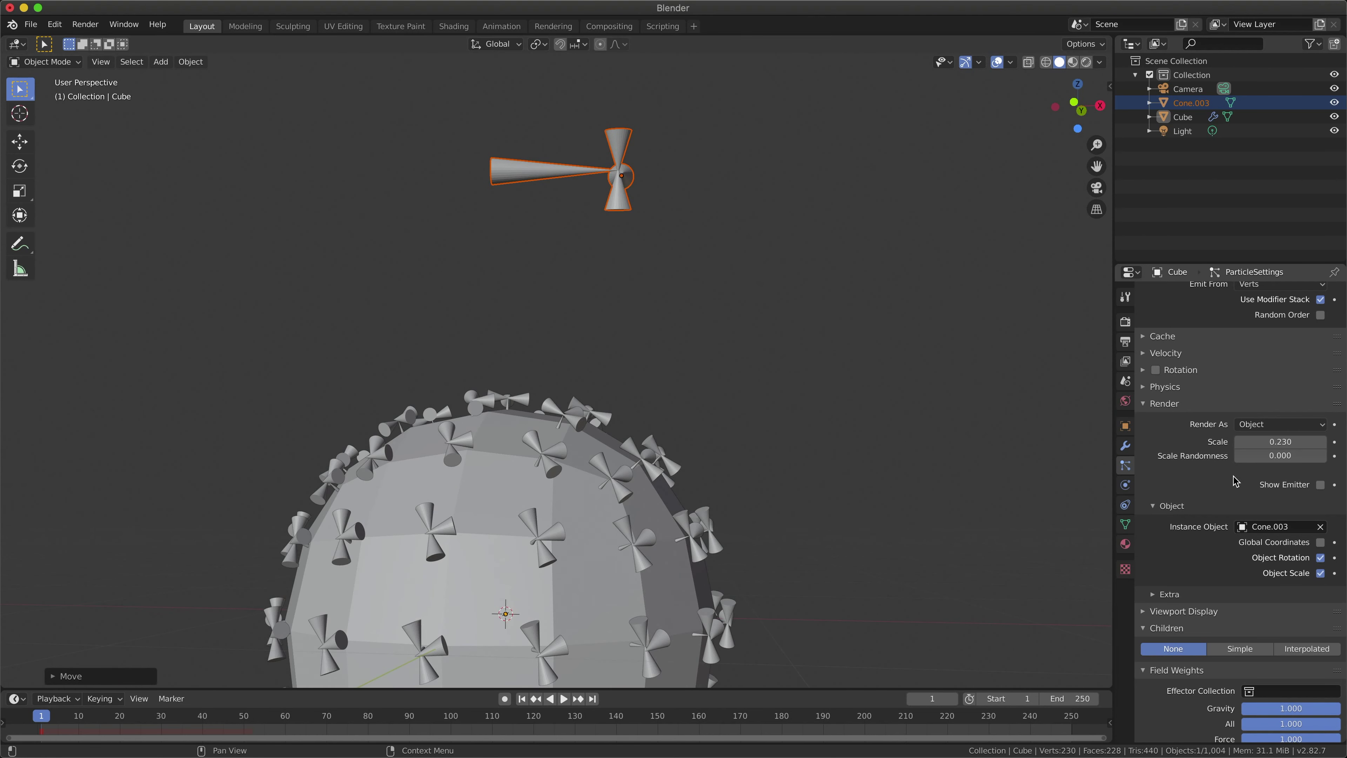
pyautogui.scroll(11, 1235, 481)
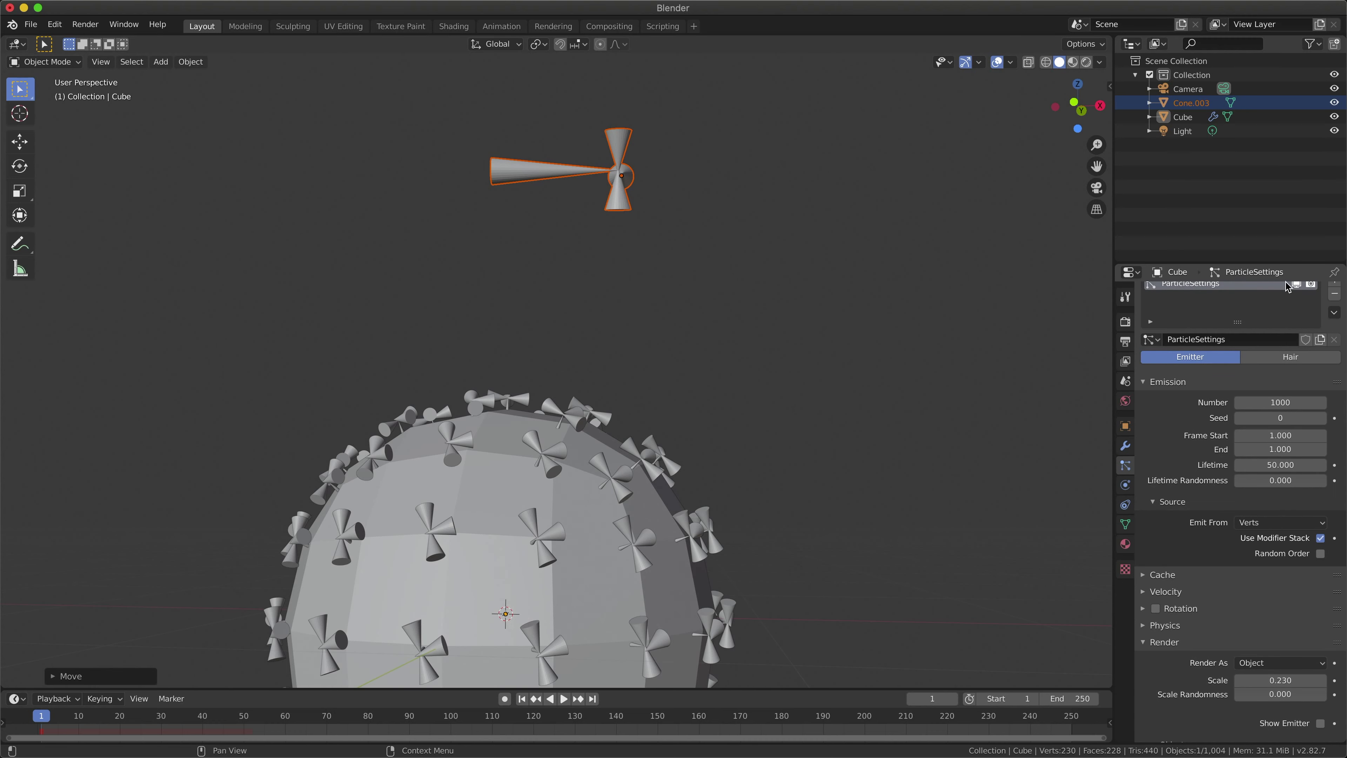
pyautogui.click(1290, 356)
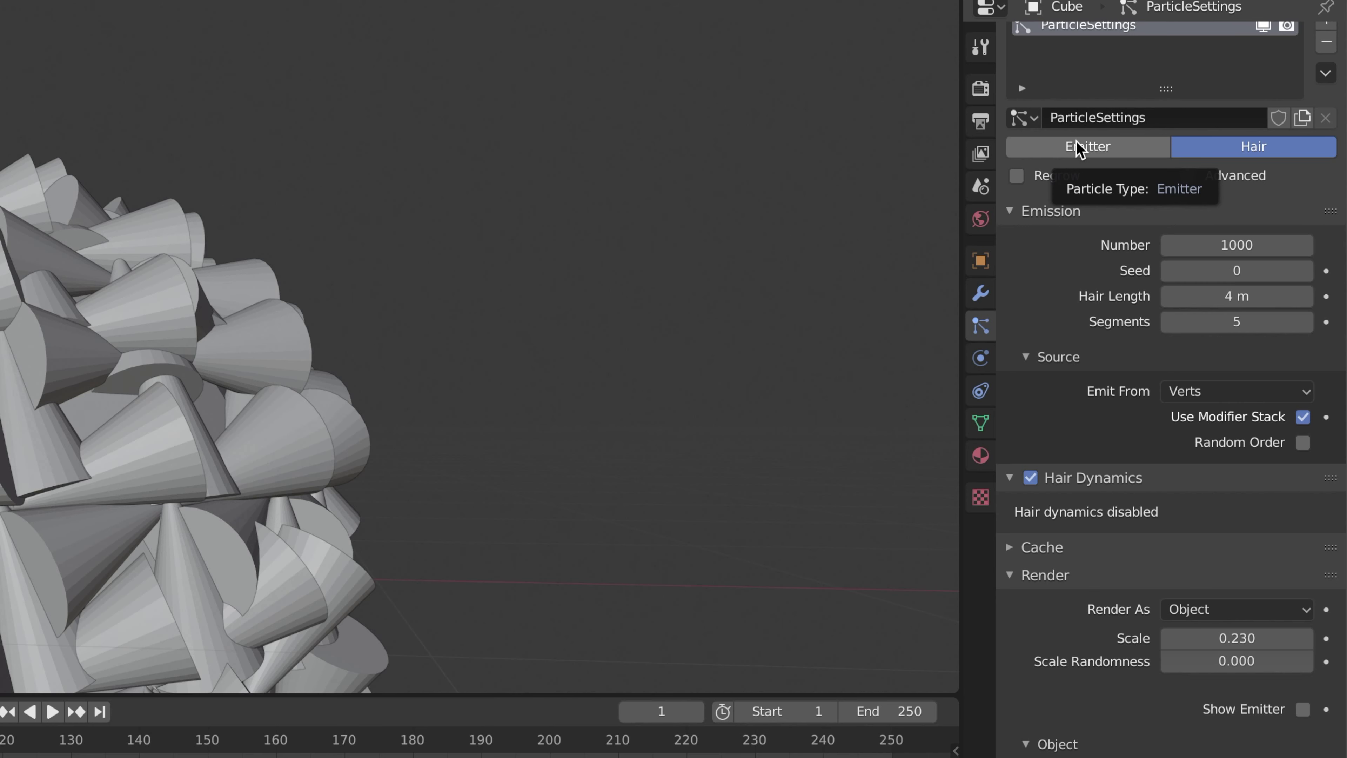
pyautogui.click(1075, 140)
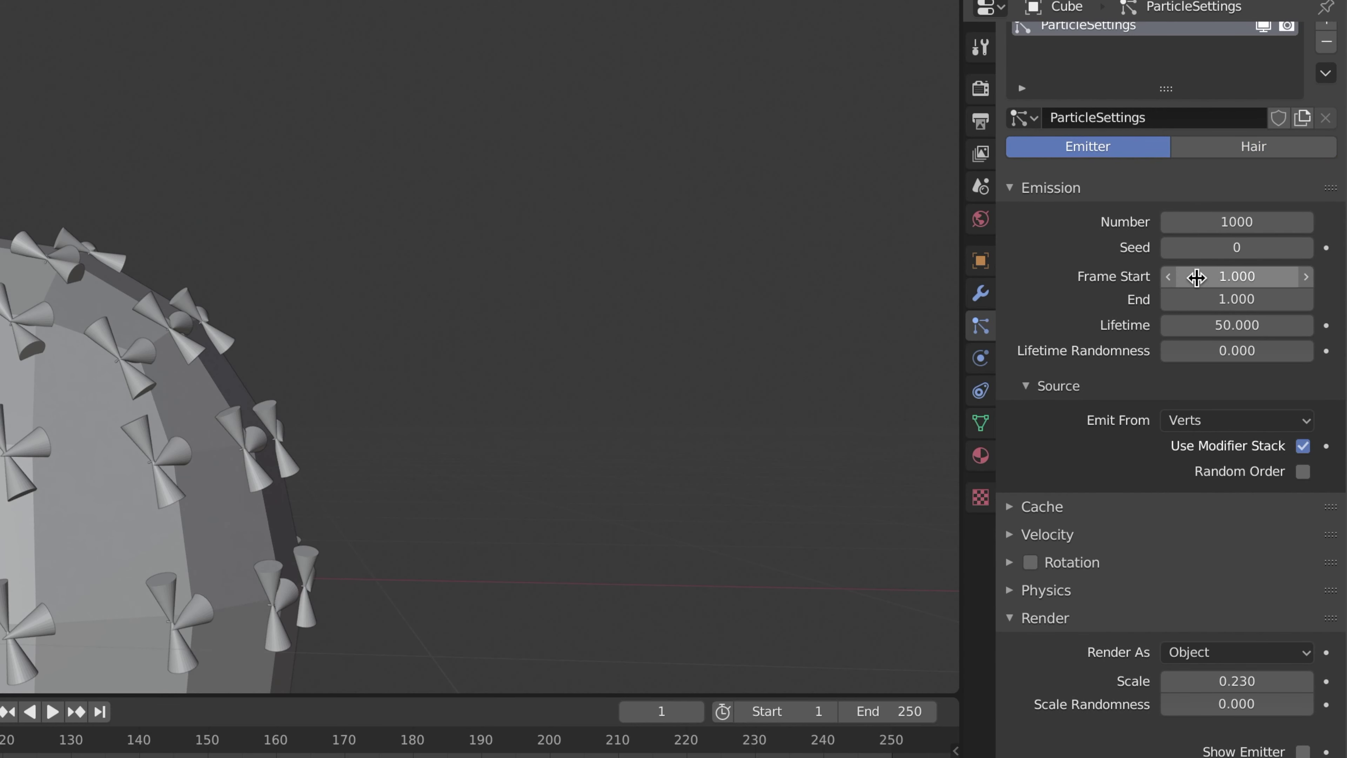
# Step: Set the emission end frame to 1 and keep Emit From on Verts
pyautogui.click(1226, 299)
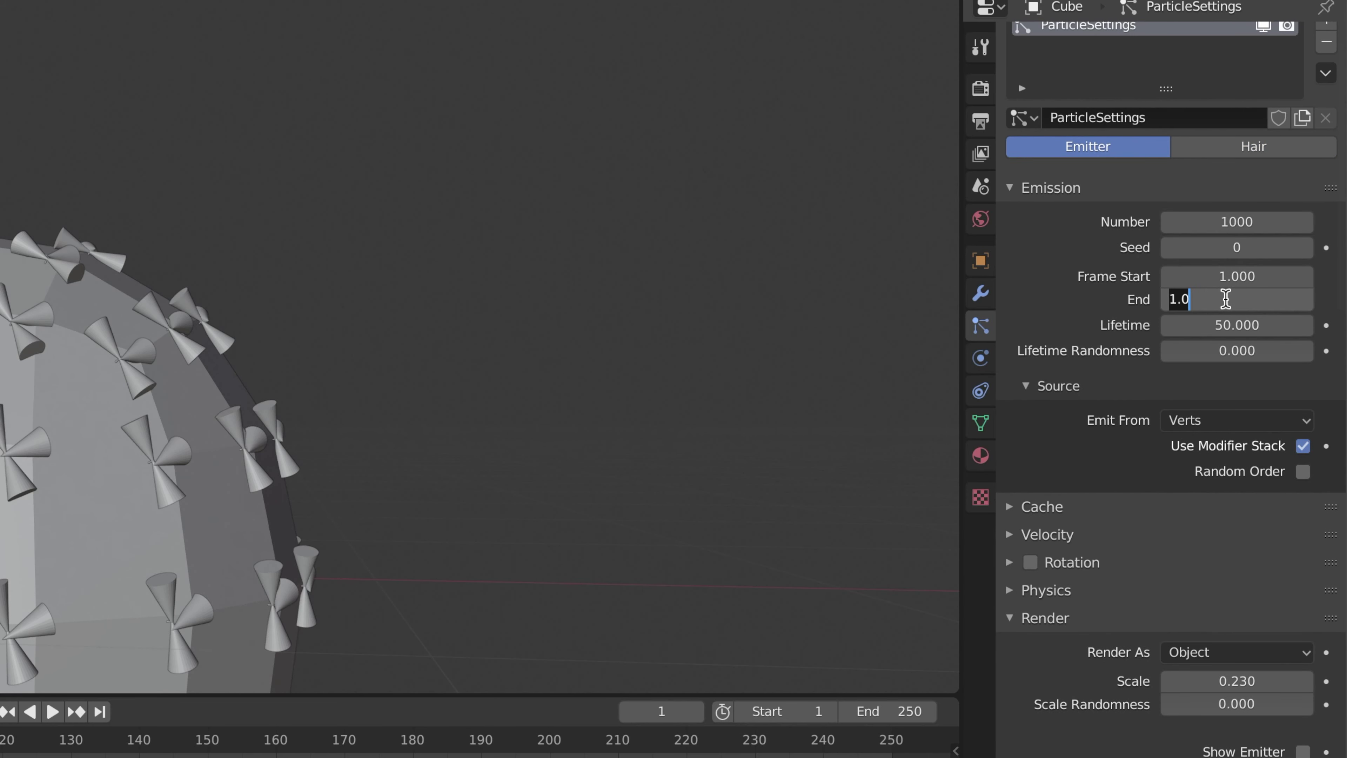
pyautogui.write('1')
pyautogui.press('Return')
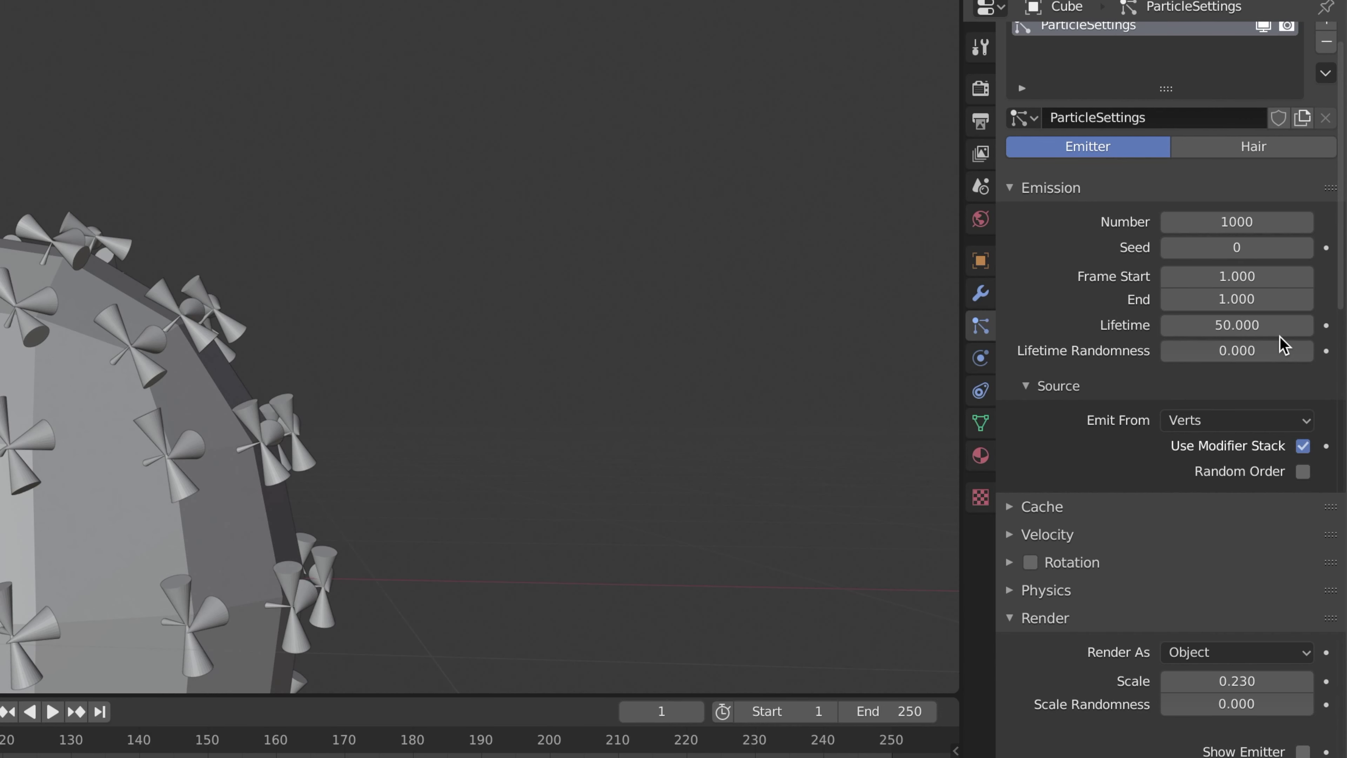
pyautogui.click(1255, 420)
pyautogui.click(1250, 432)
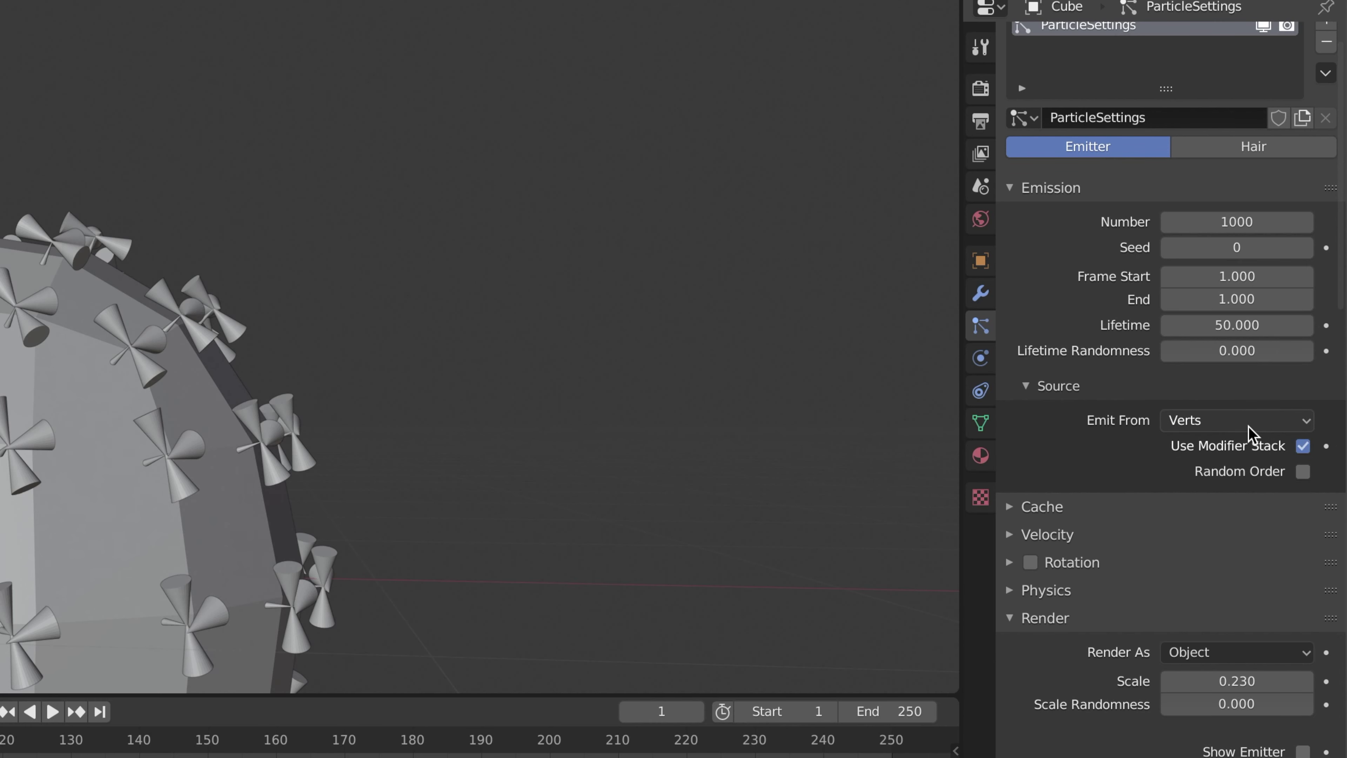
pyautogui.scroll(1, 1318, 462)
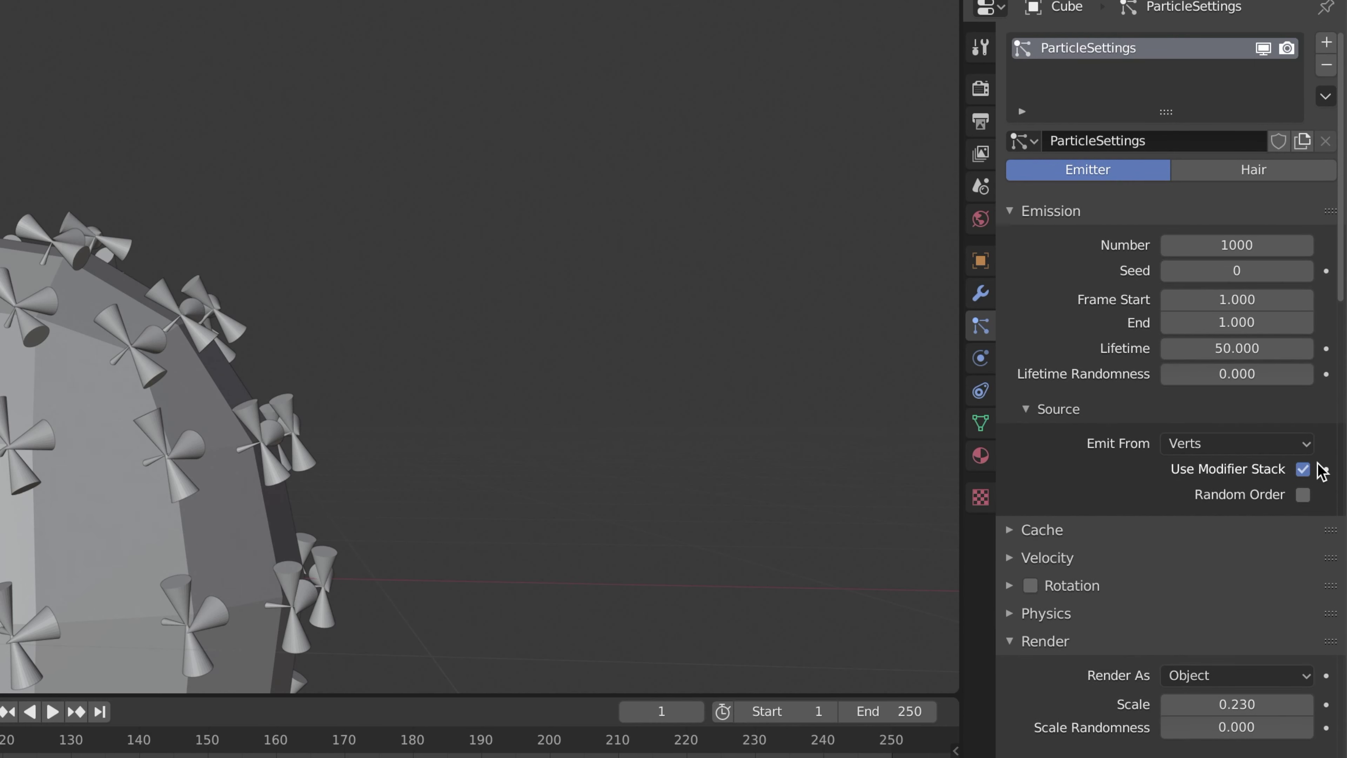
pyautogui.scroll(-8, 1317, 466)
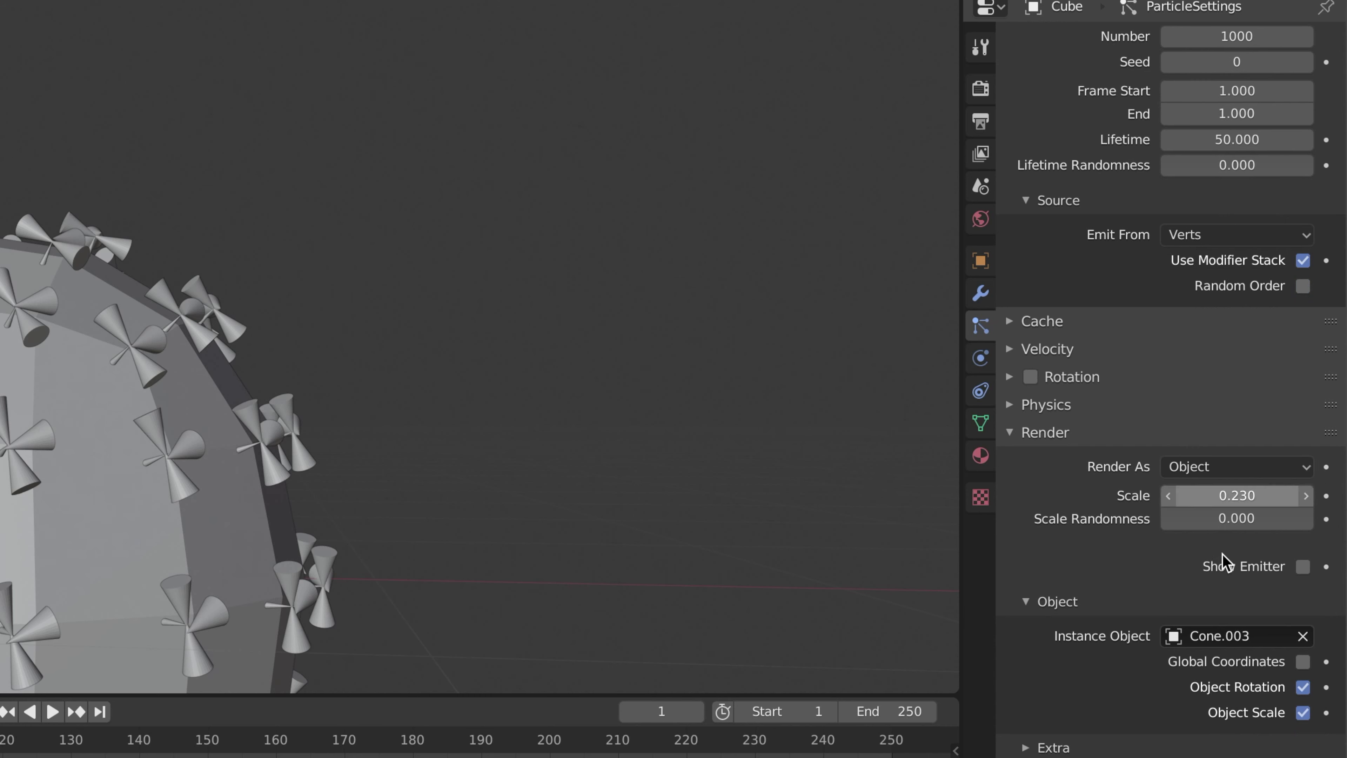
pyautogui.scroll(-5, 1217, 647)
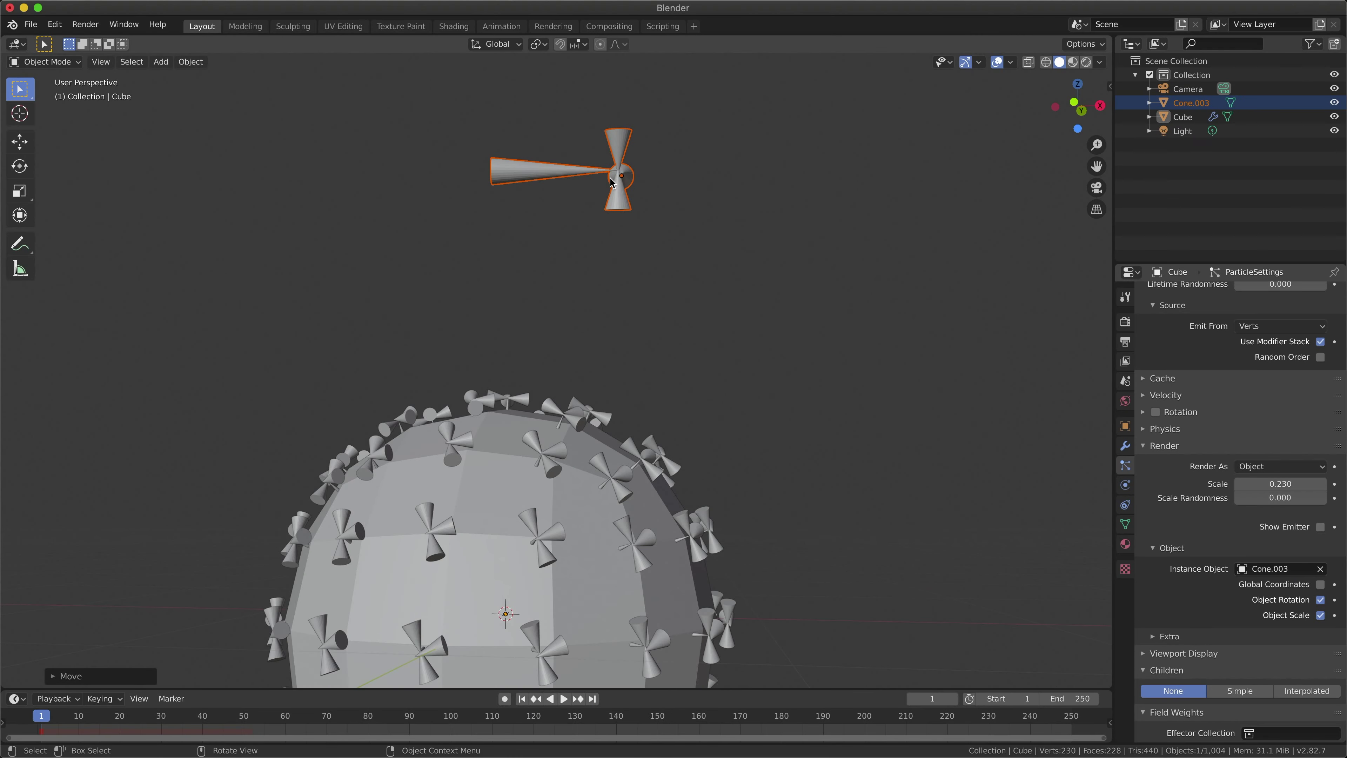
# Step: Test-rotate the cone, undo it, and toggle Object Rotation and Object Scale off and back on
pyautogui.press('r')
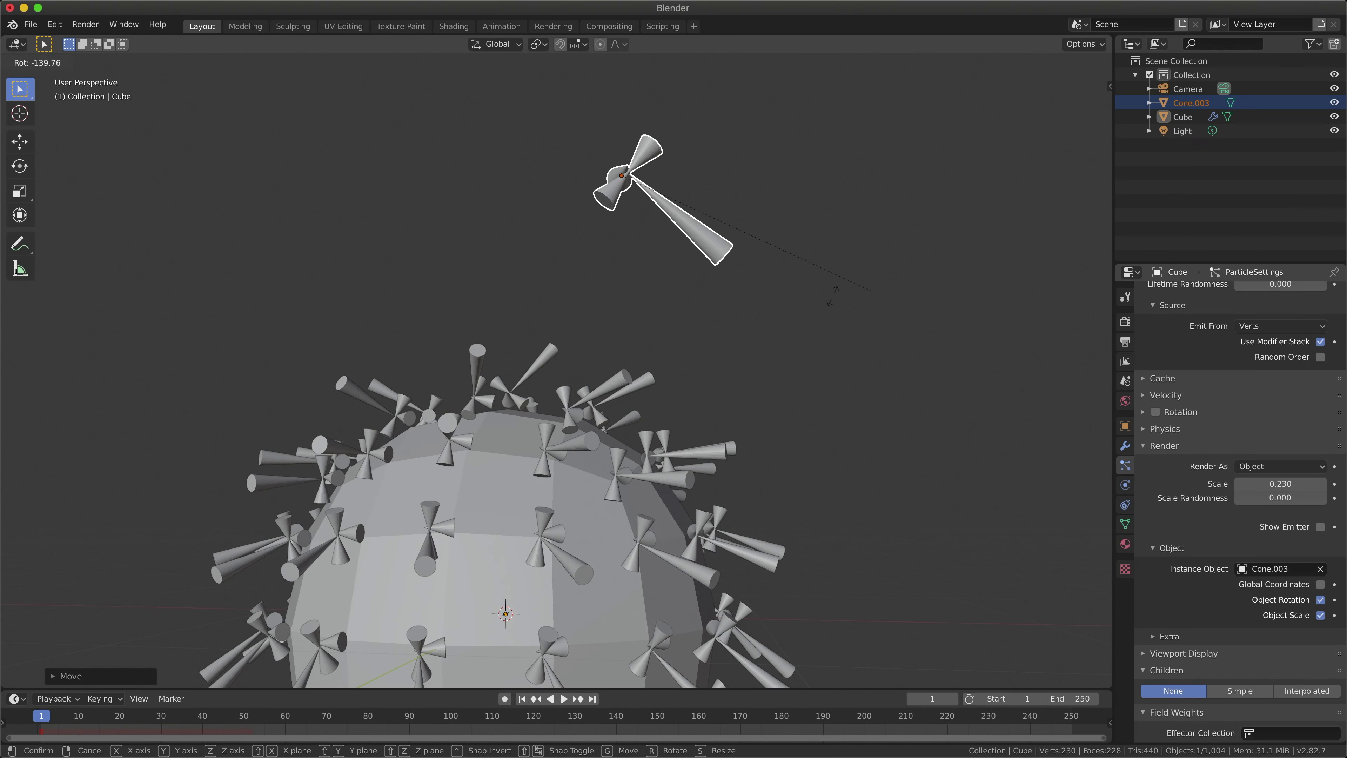
pyautogui.click(755, 282)
pyautogui.hotkey('ctrl', 'z')
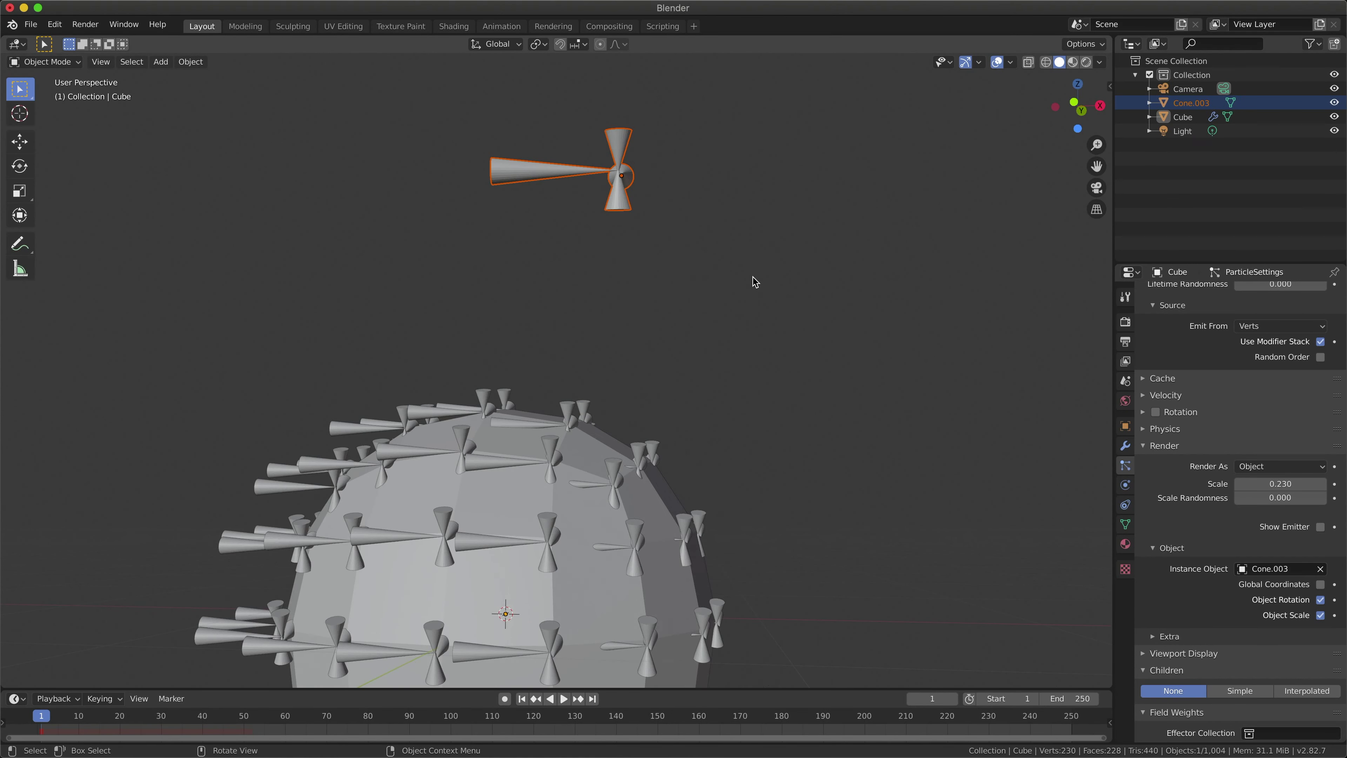
pyautogui.click(755, 282)
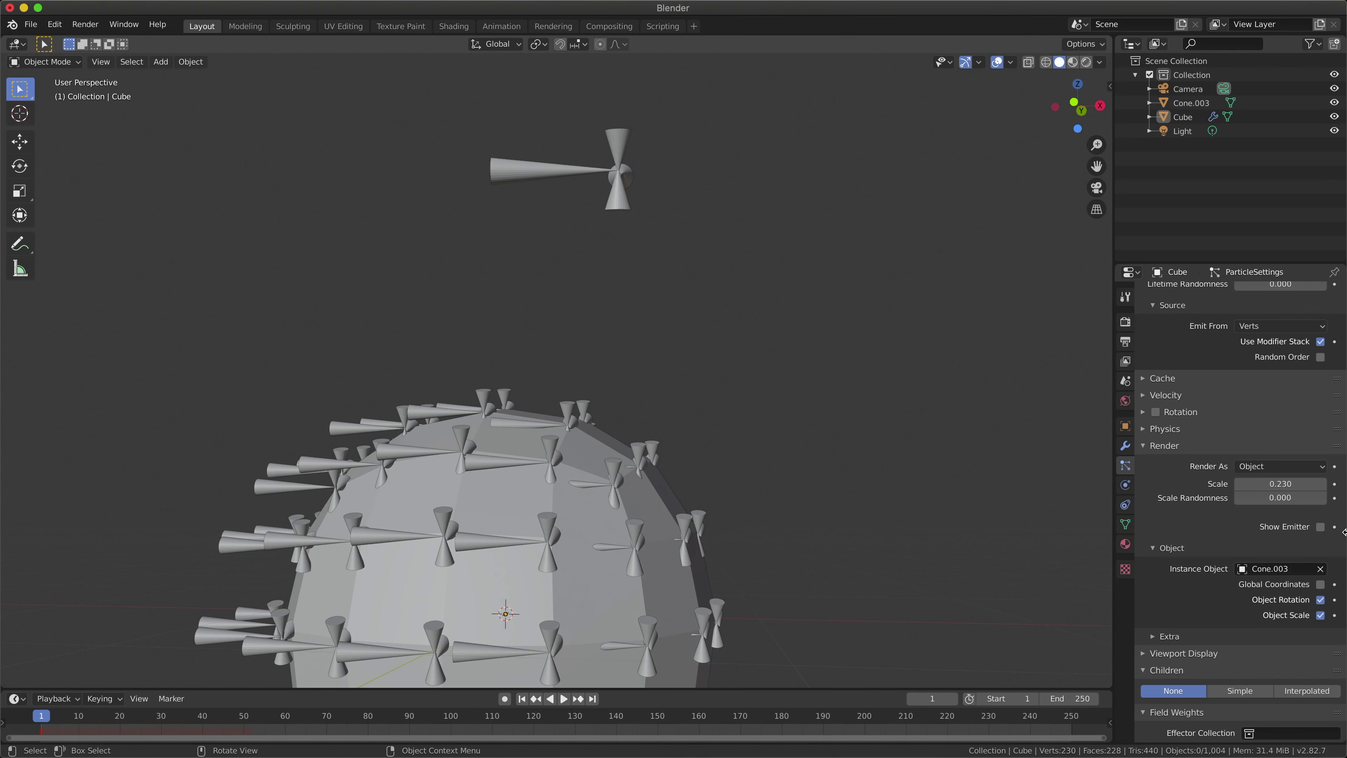
pyautogui.click(1320, 600)
pyautogui.click(1320, 600)
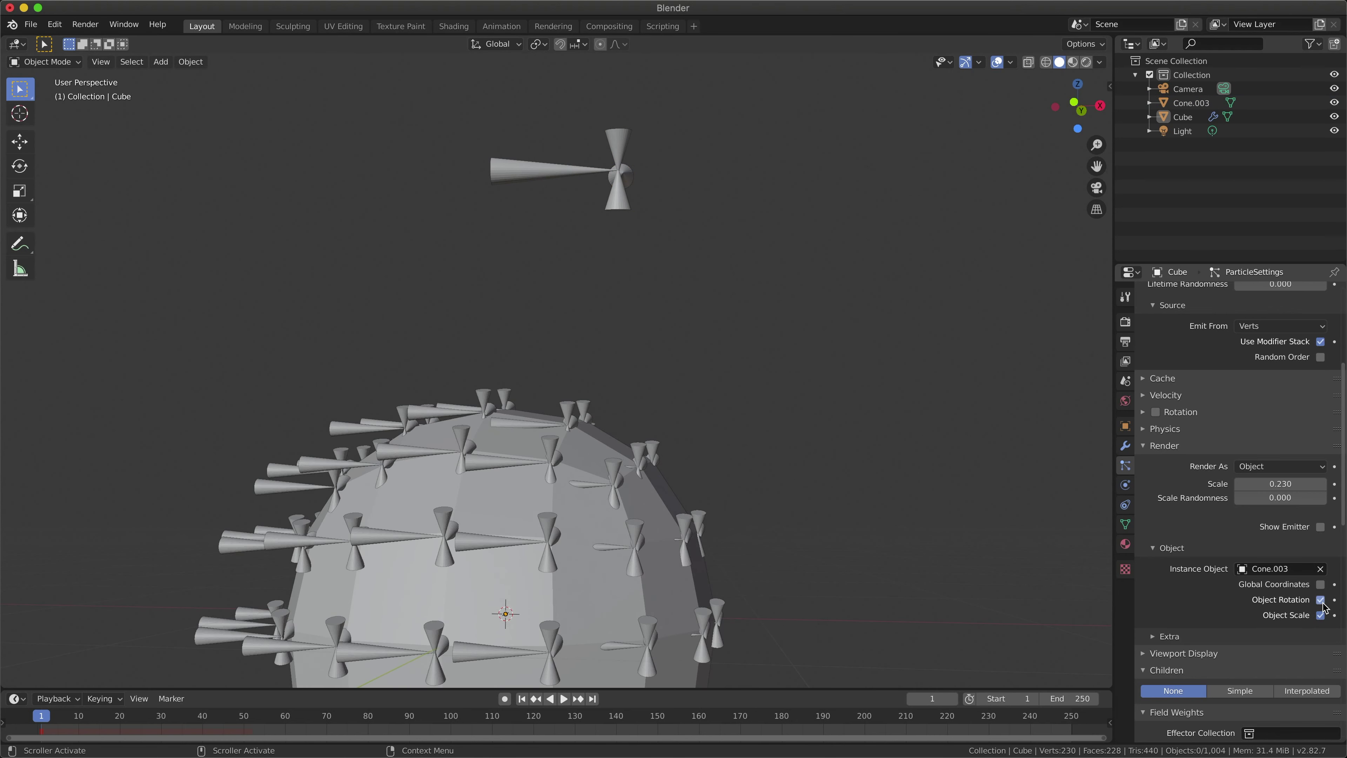
pyautogui.click(1320, 614)
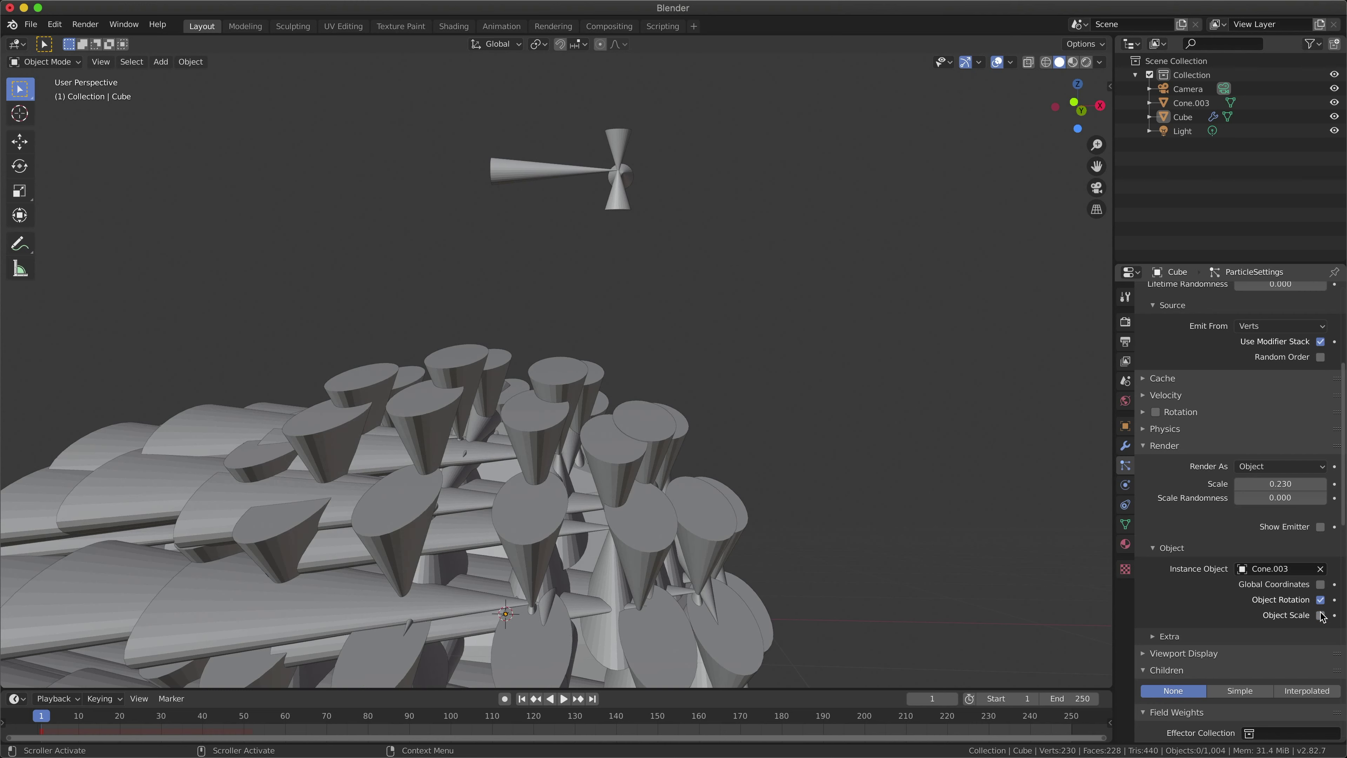
pyautogui.click(1320, 615)
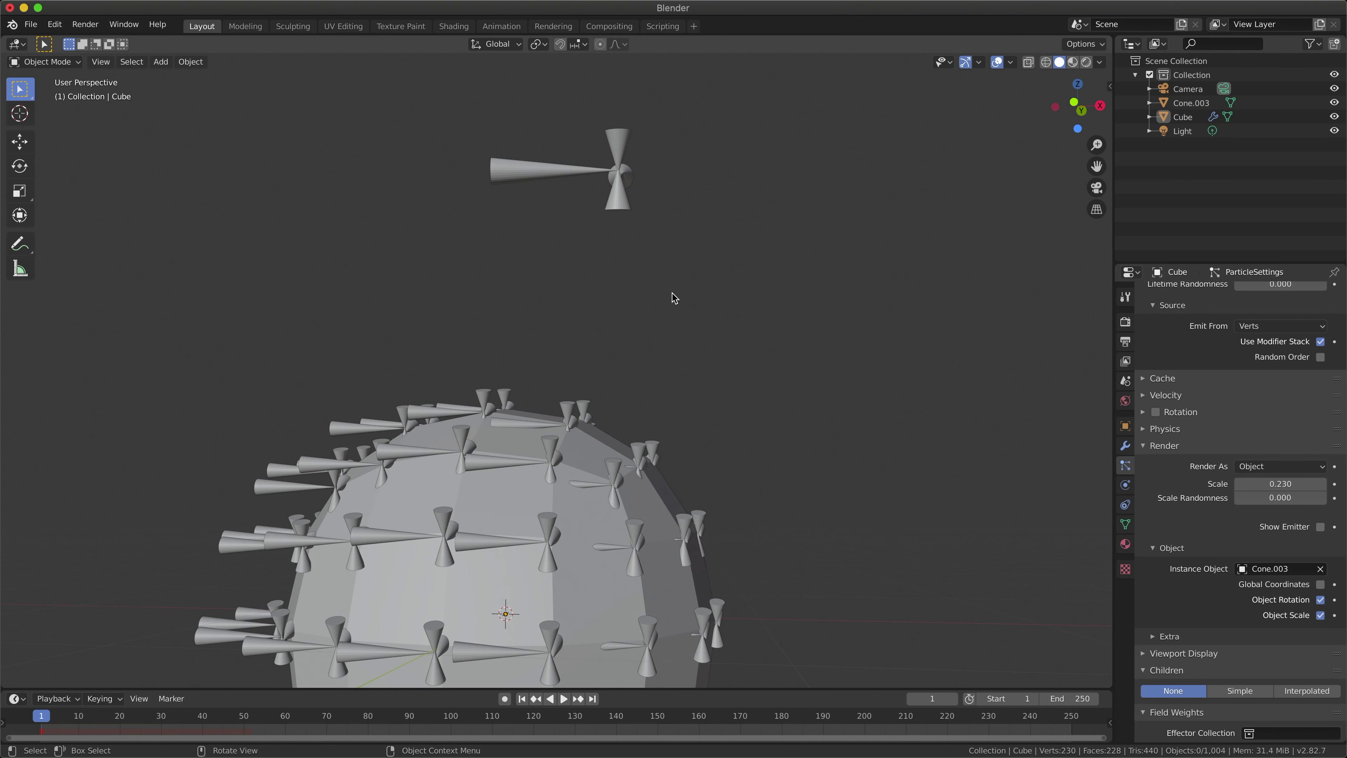
# Step: Tilt Cone.003 slightly about the global Y axis
pyautogui.click(566, 168)
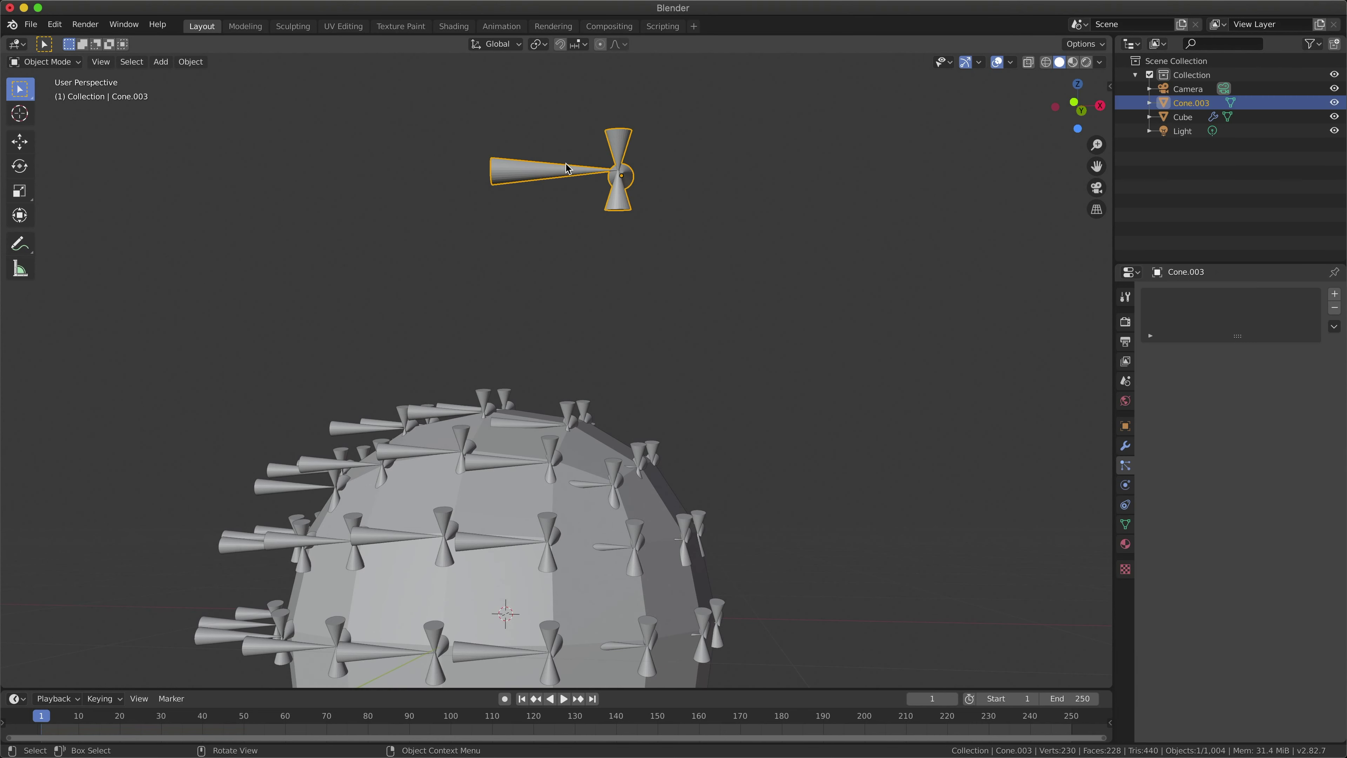
pyautogui.press('r')
pyautogui.press('y')
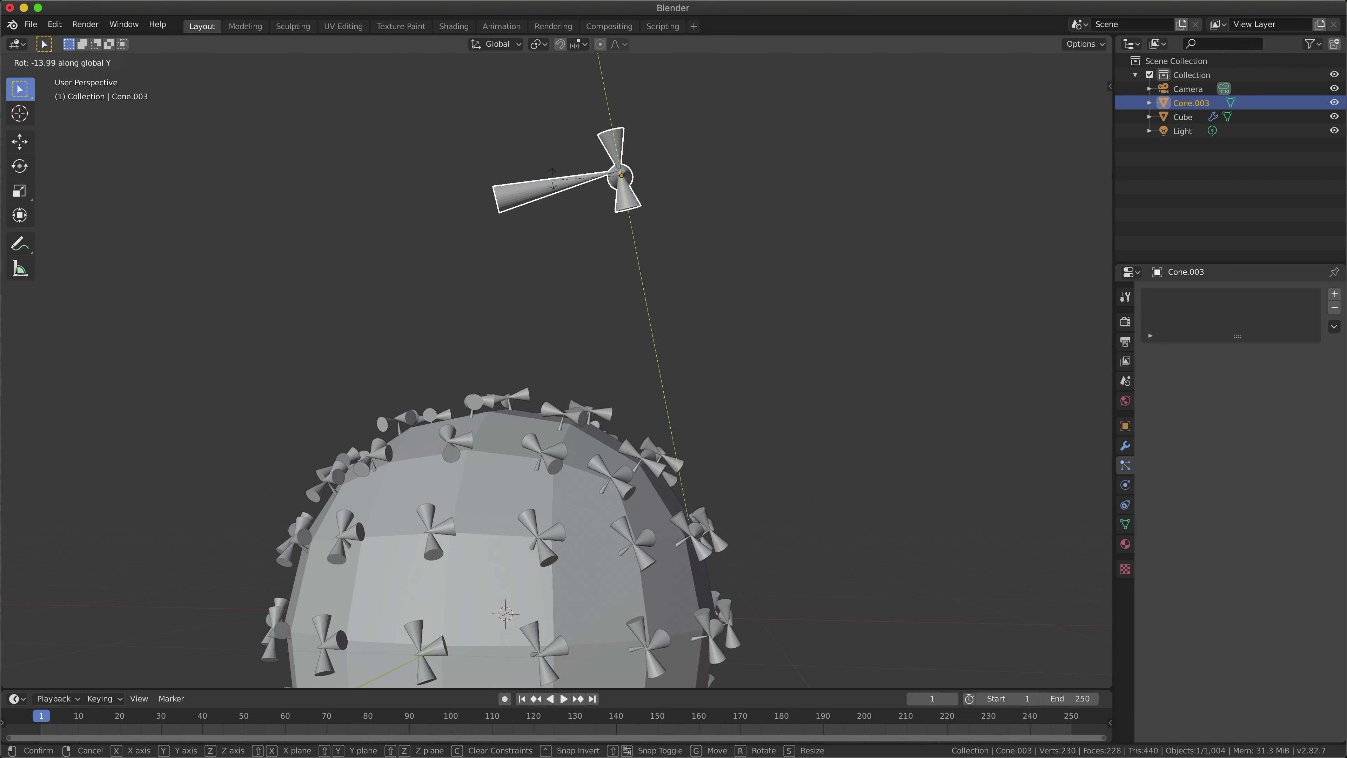
pyautogui.click(550, 175)
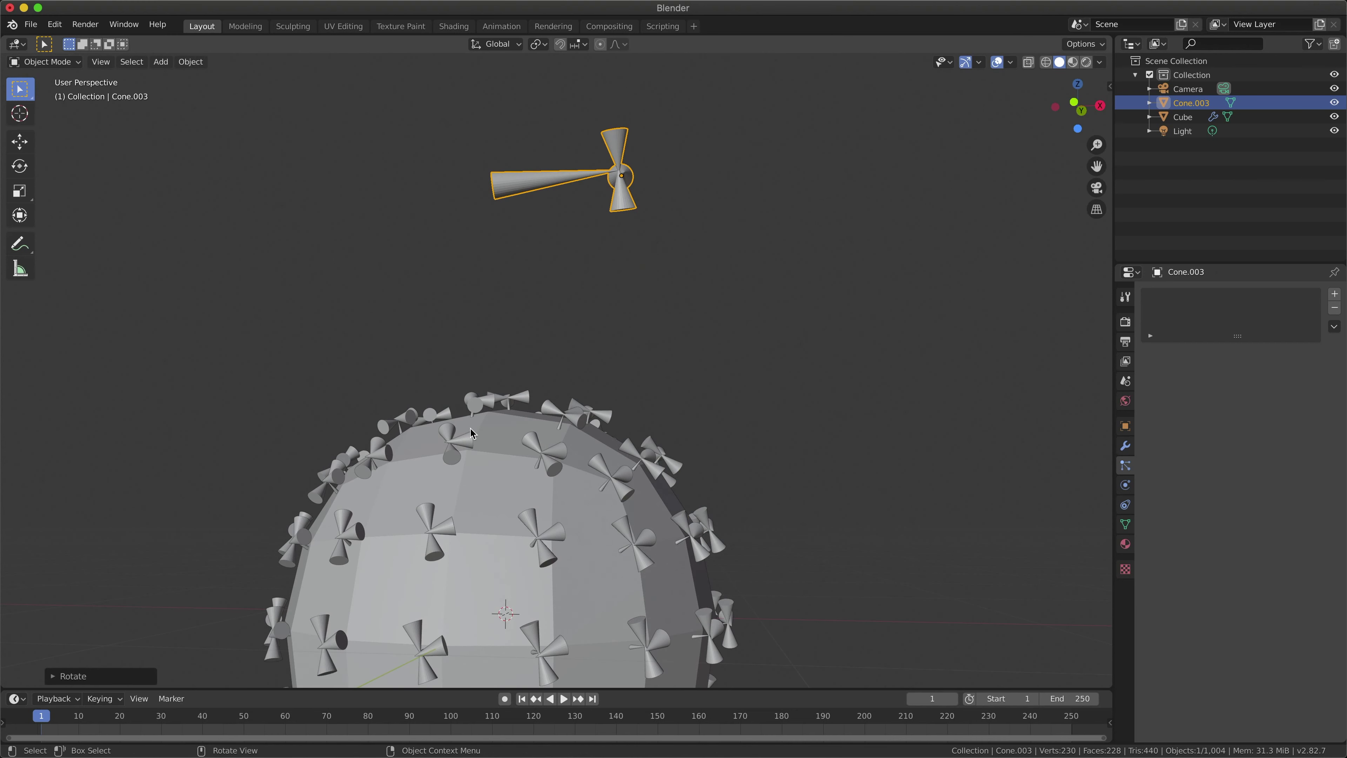
# Step: Shade the sphere smooth and select all of Cone.003's mesh in Edit Mode
pyautogui.click(488, 474)
pyautogui.rightClick(488, 474)
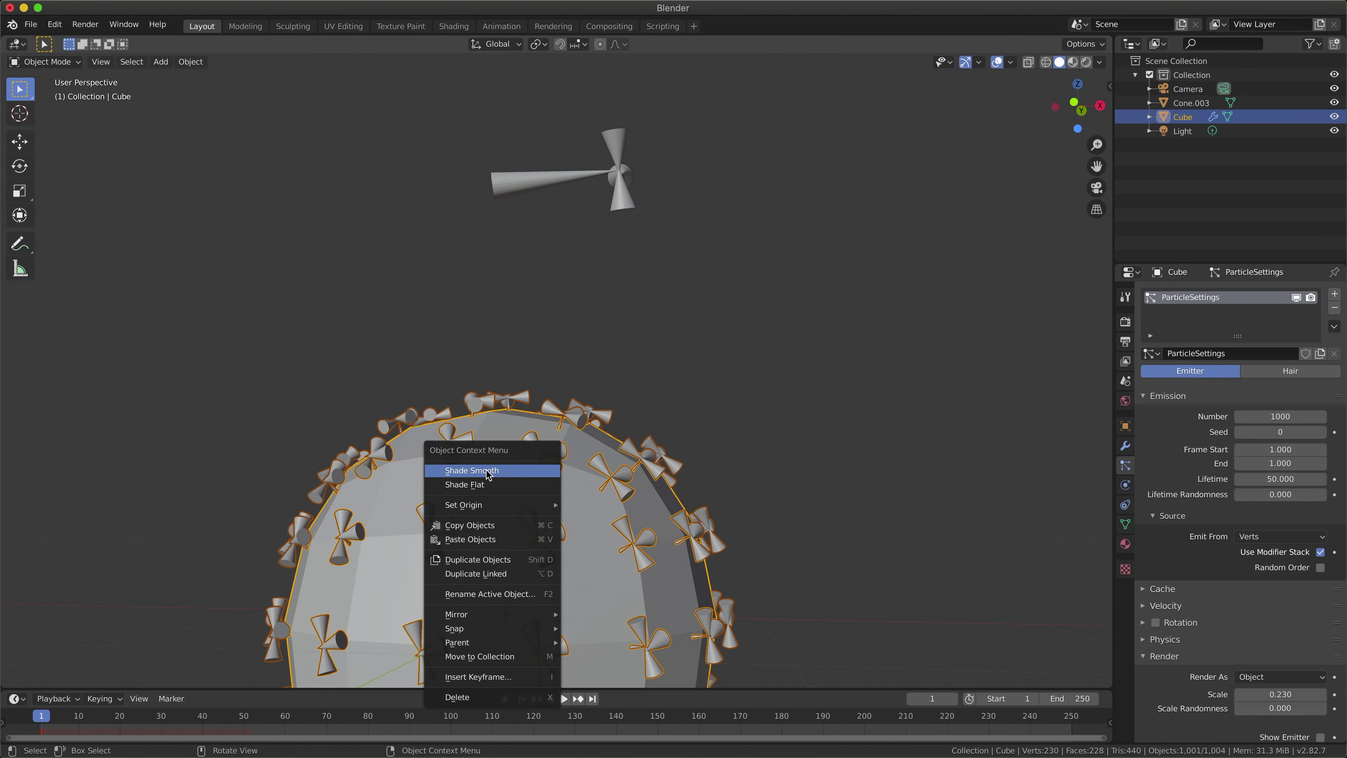
pyautogui.click(621, 180)
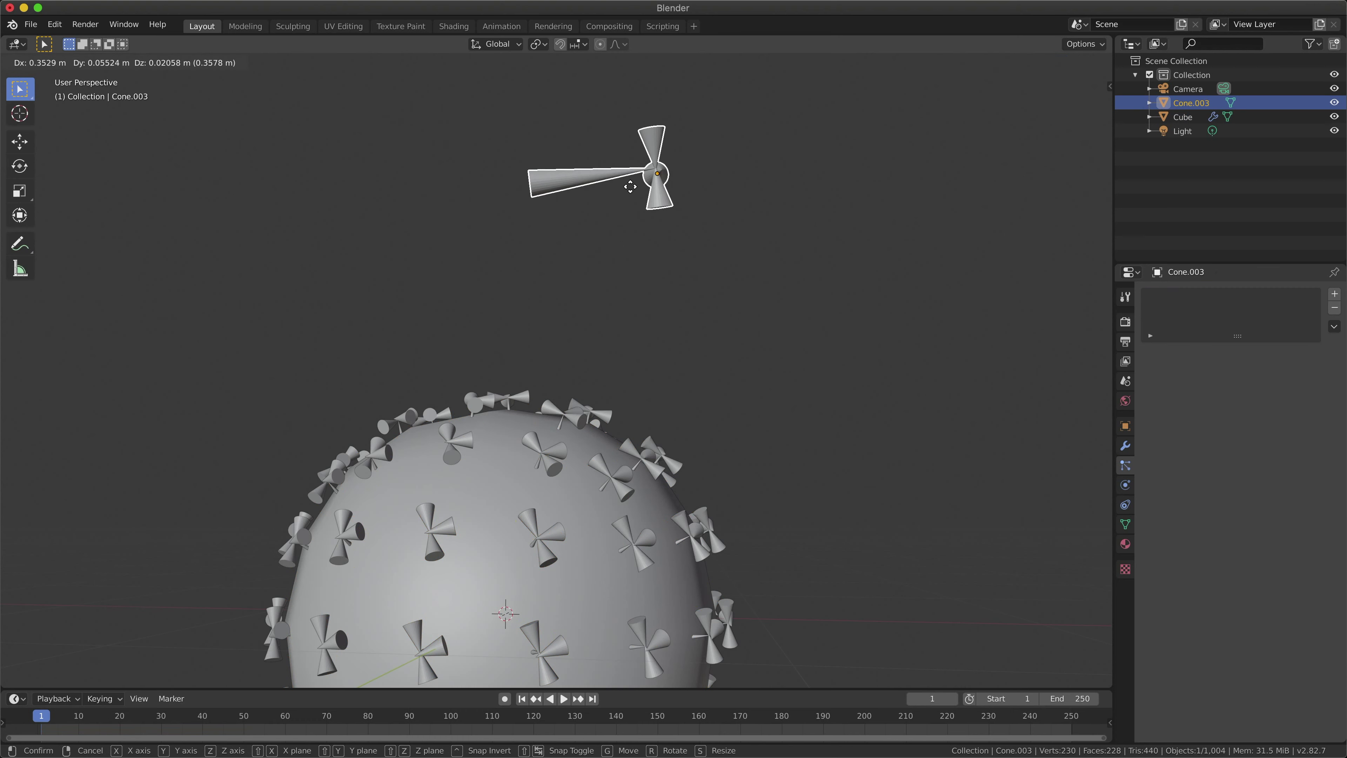
pyautogui.press('Tab')
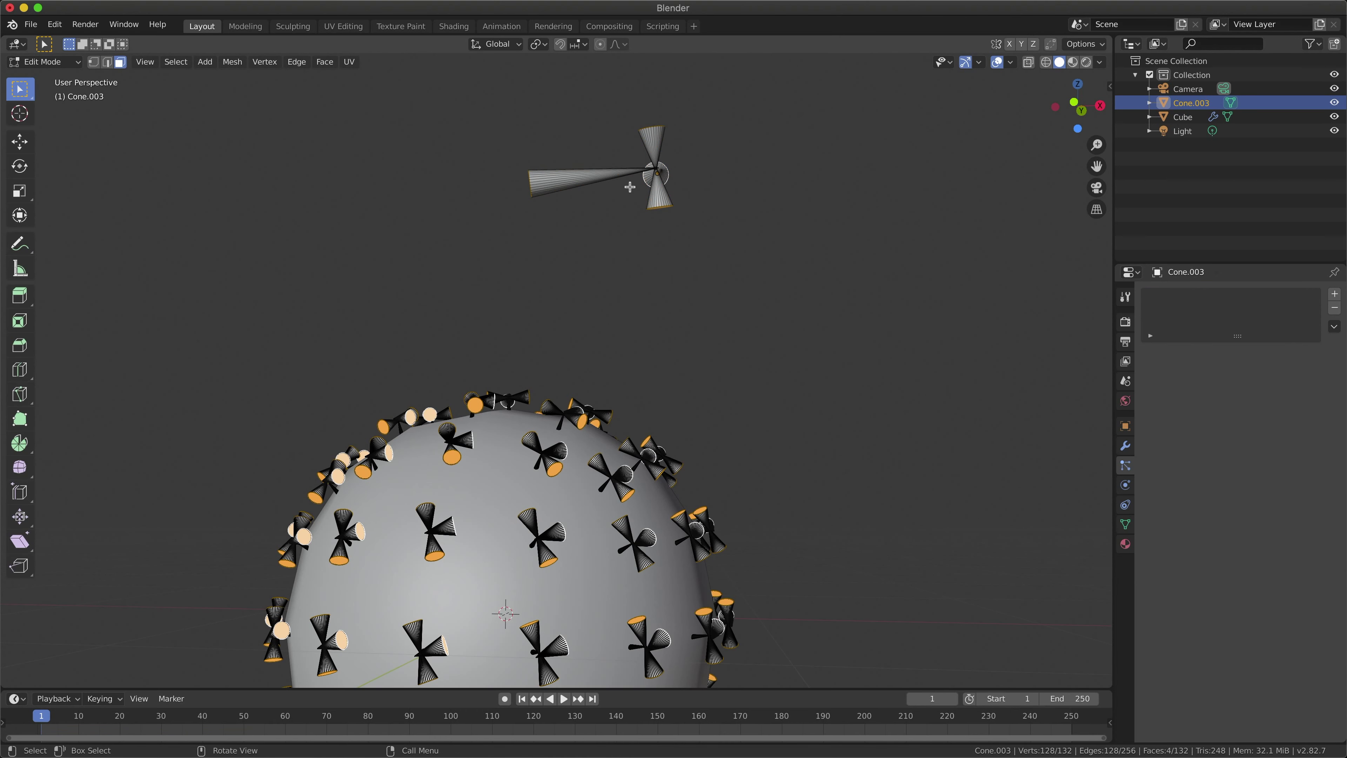
pyautogui.hotkey('alt', 'a')
pyautogui.press('a')
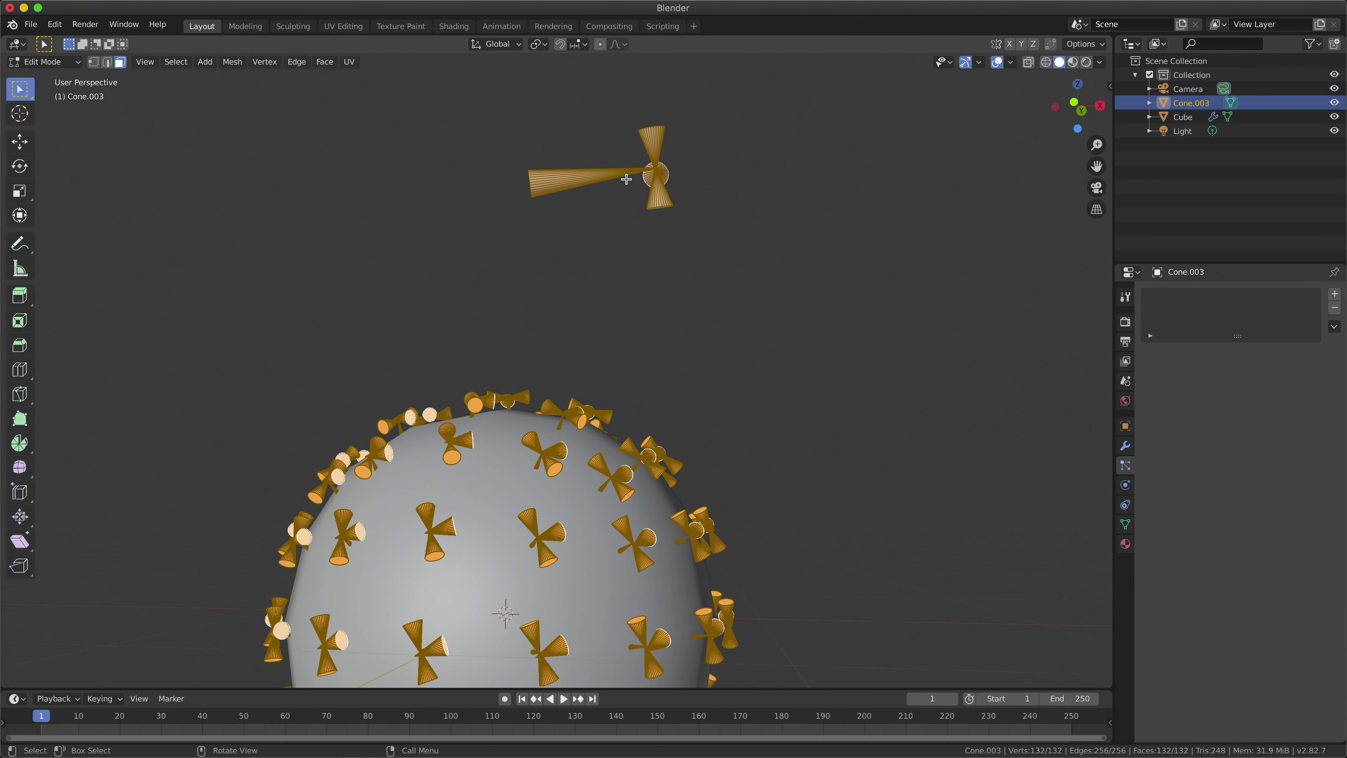
# Step: Move Cone.003's mesh along global X, then deselect and leave Edit Mode
pyautogui.press('g')
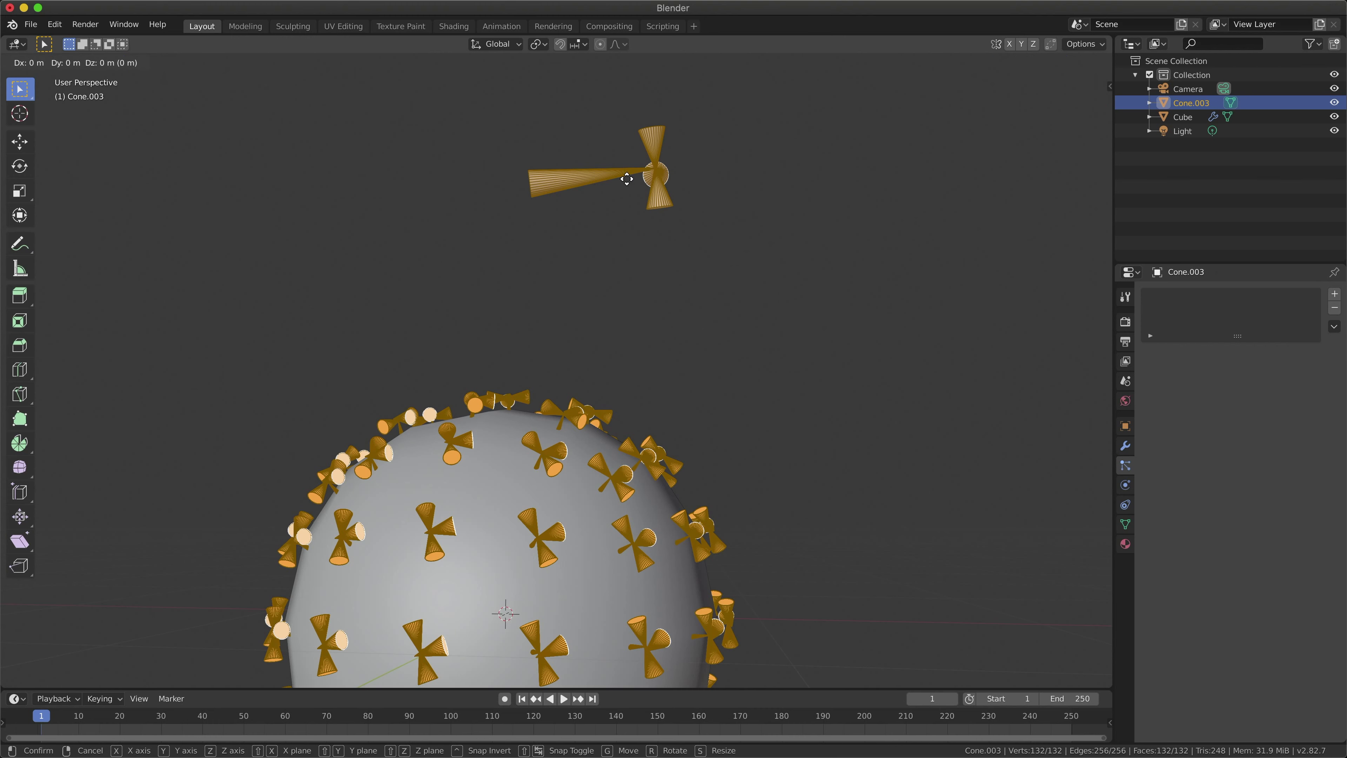
pyautogui.press('x')
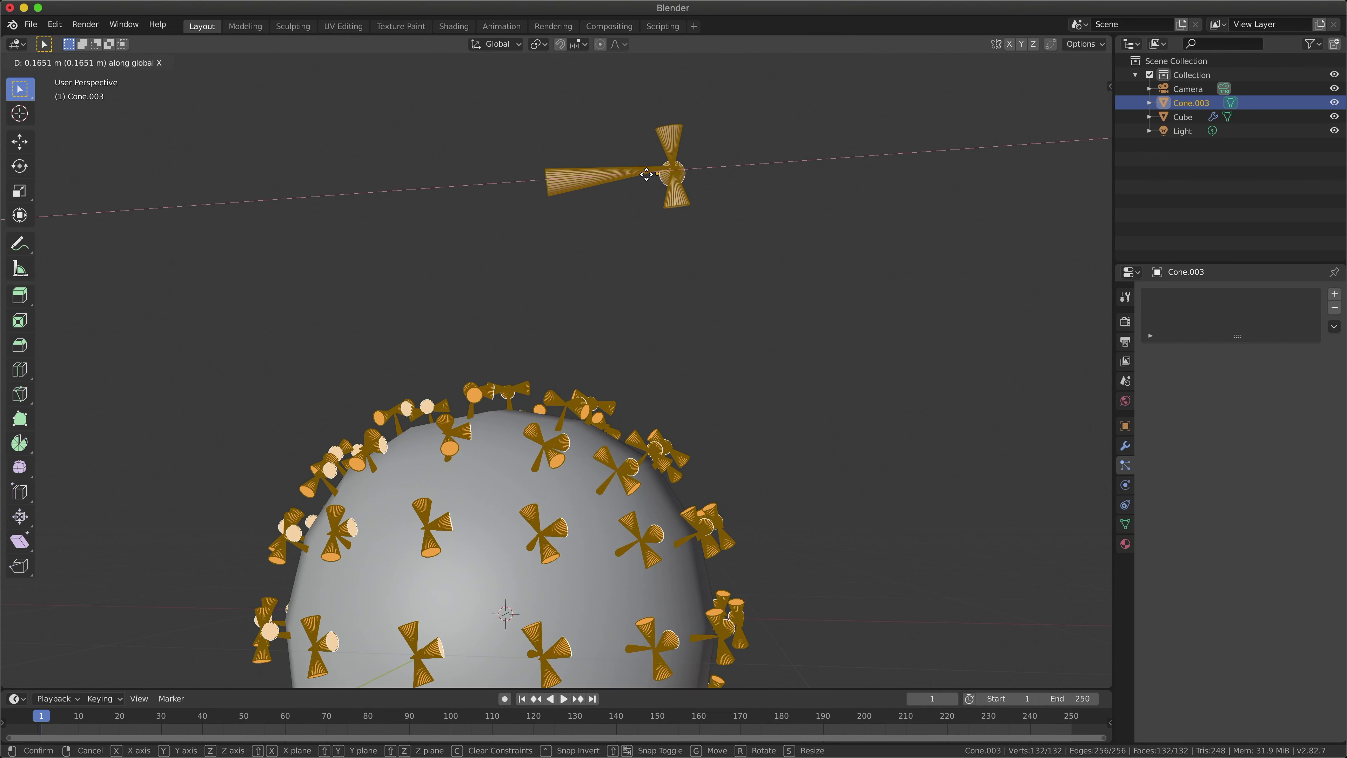
pyautogui.click(663, 169)
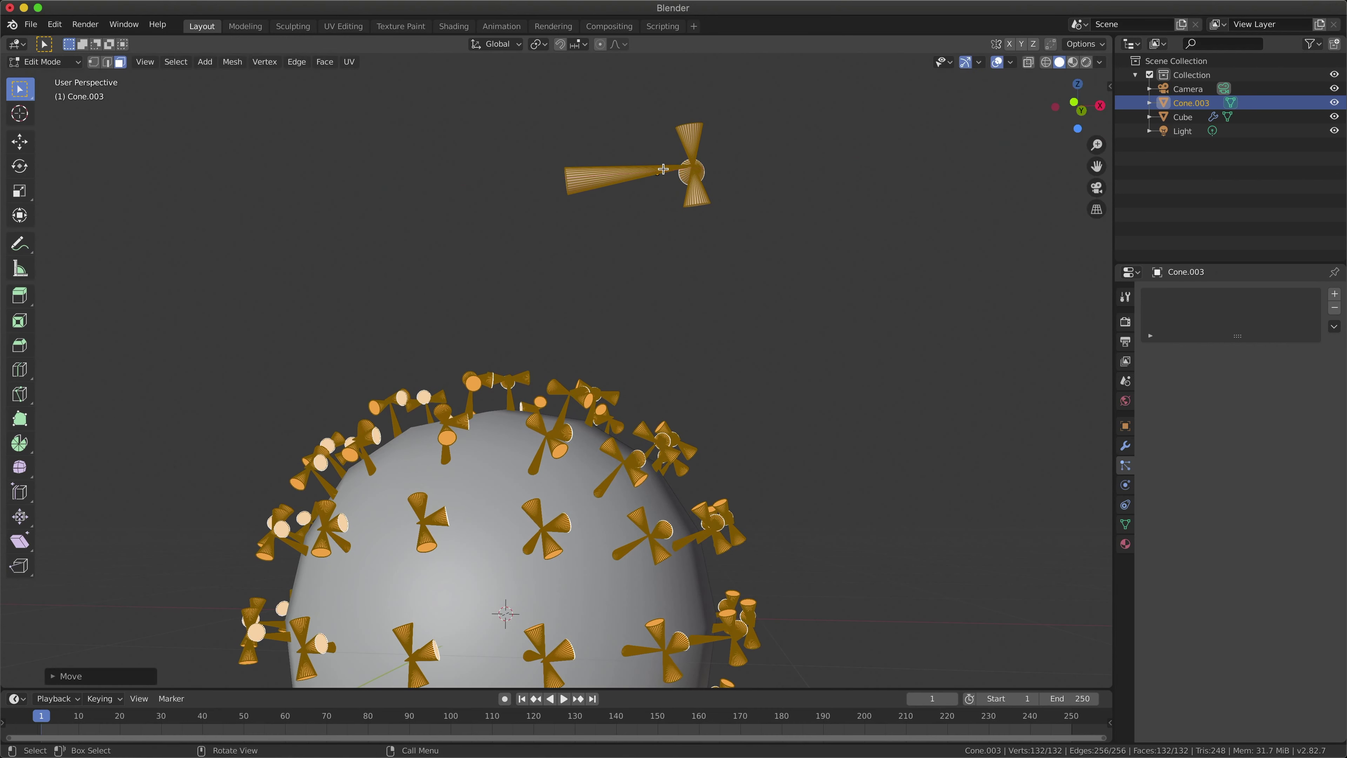
pyautogui.press('ctrl')
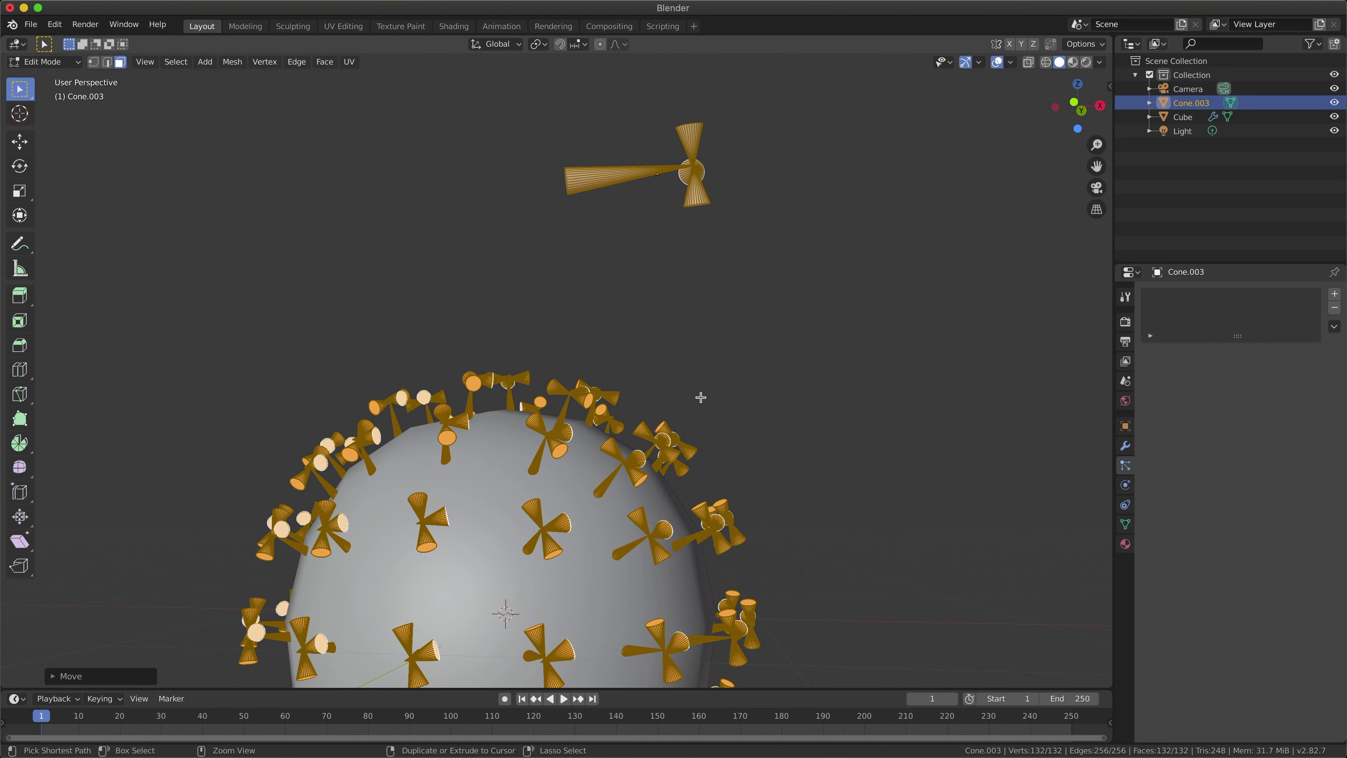
pyautogui.scroll(3, 700, 399)
pyautogui.scroll(-5, 700, 401)
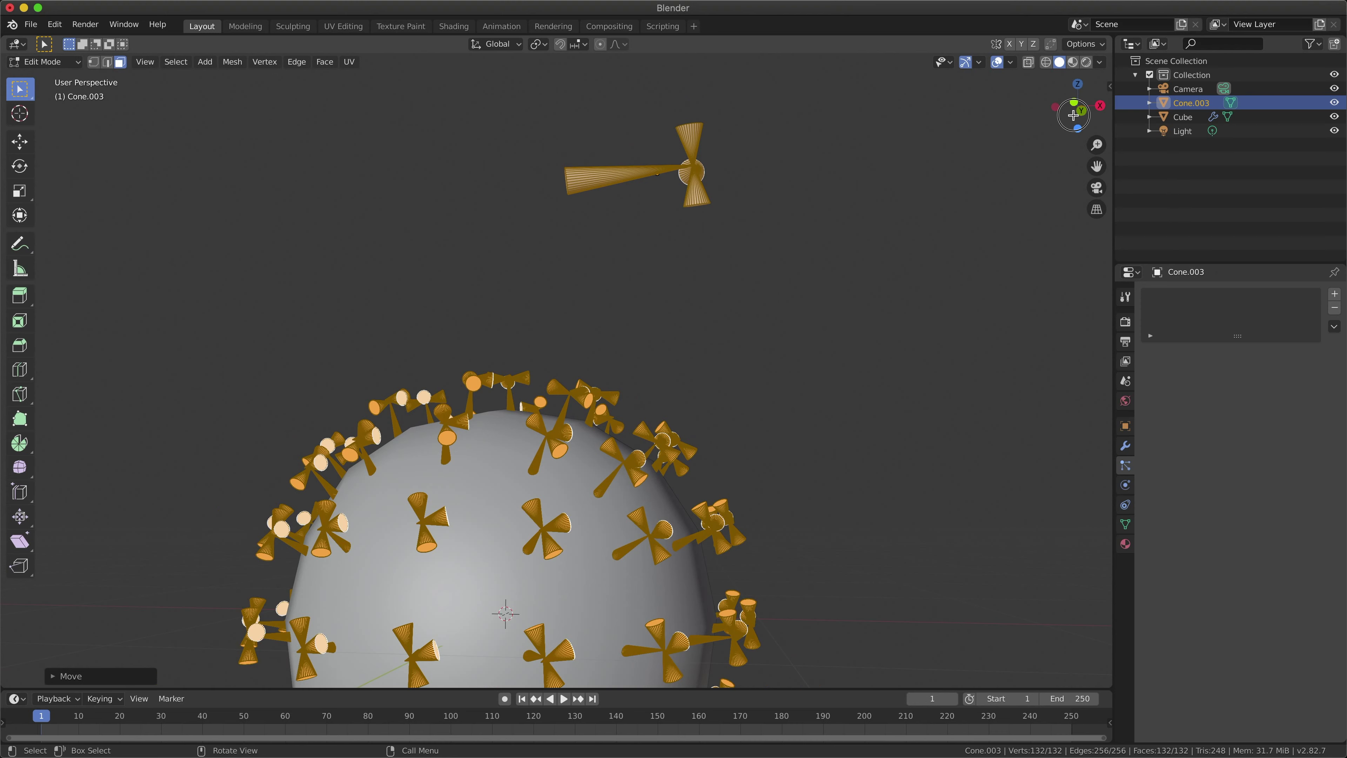
pyautogui.moveTo(1077, 109); pyautogui.dragTo(1015, 119)
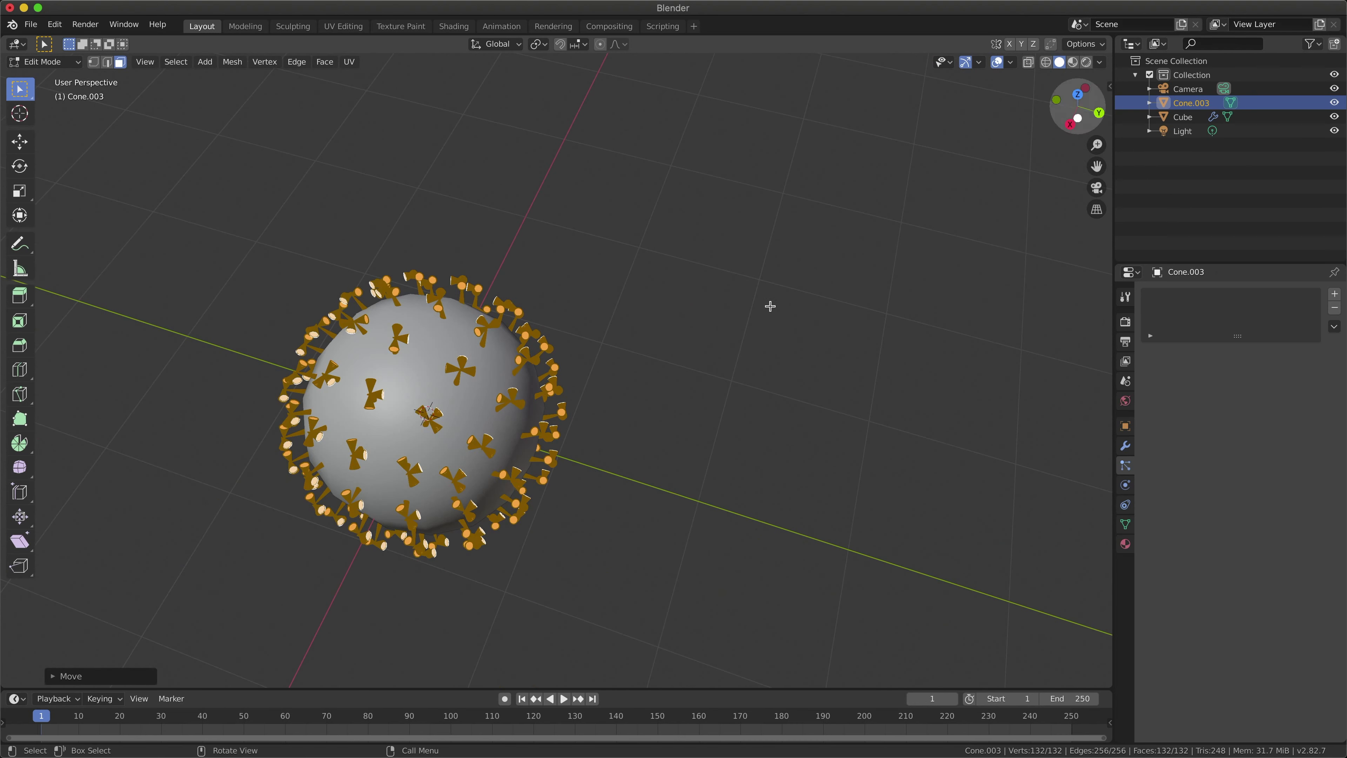
pyautogui.hotkey('alt', 'a')
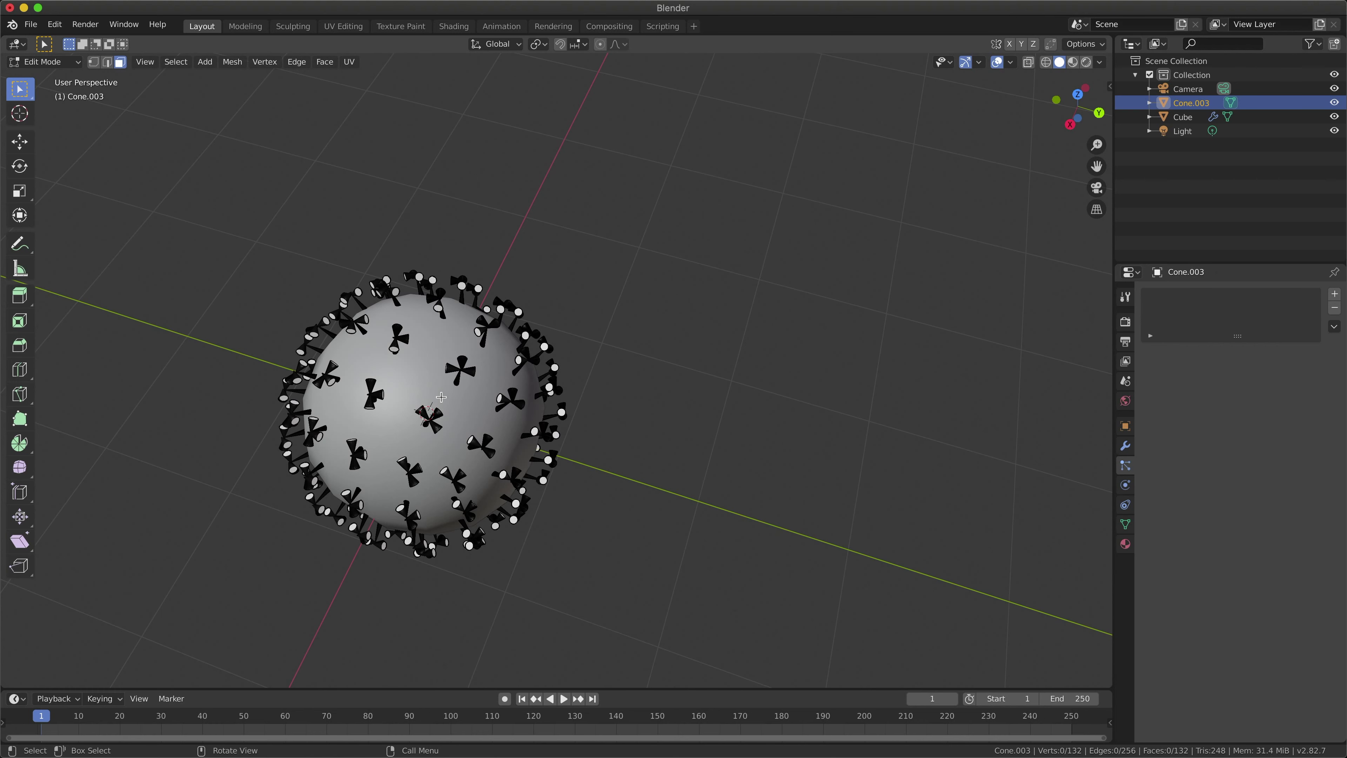
pyautogui.press('Tab')
# Step: Add a second particle system, ParticleSettings.001, to the sphere with emission end frame 1
pyautogui.click(459, 395)
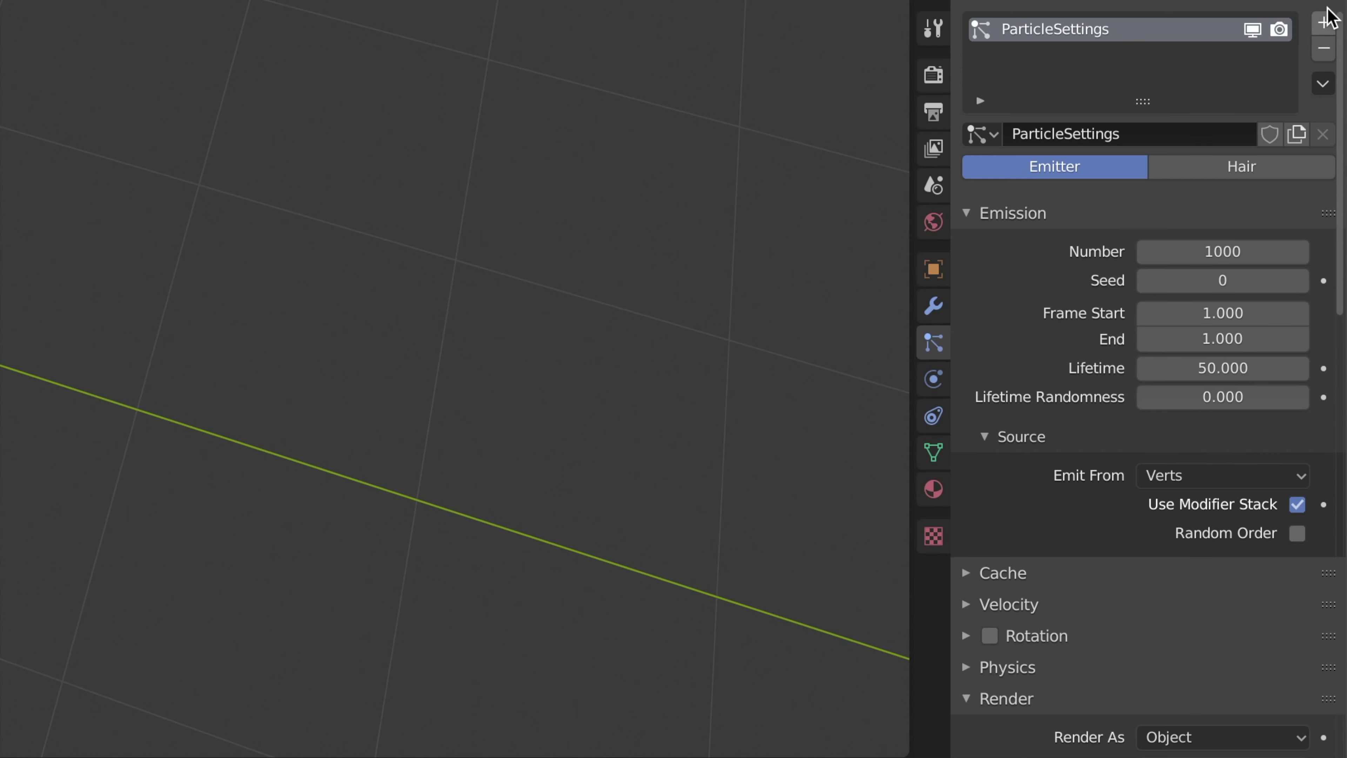
pyautogui.click(1331, 32)
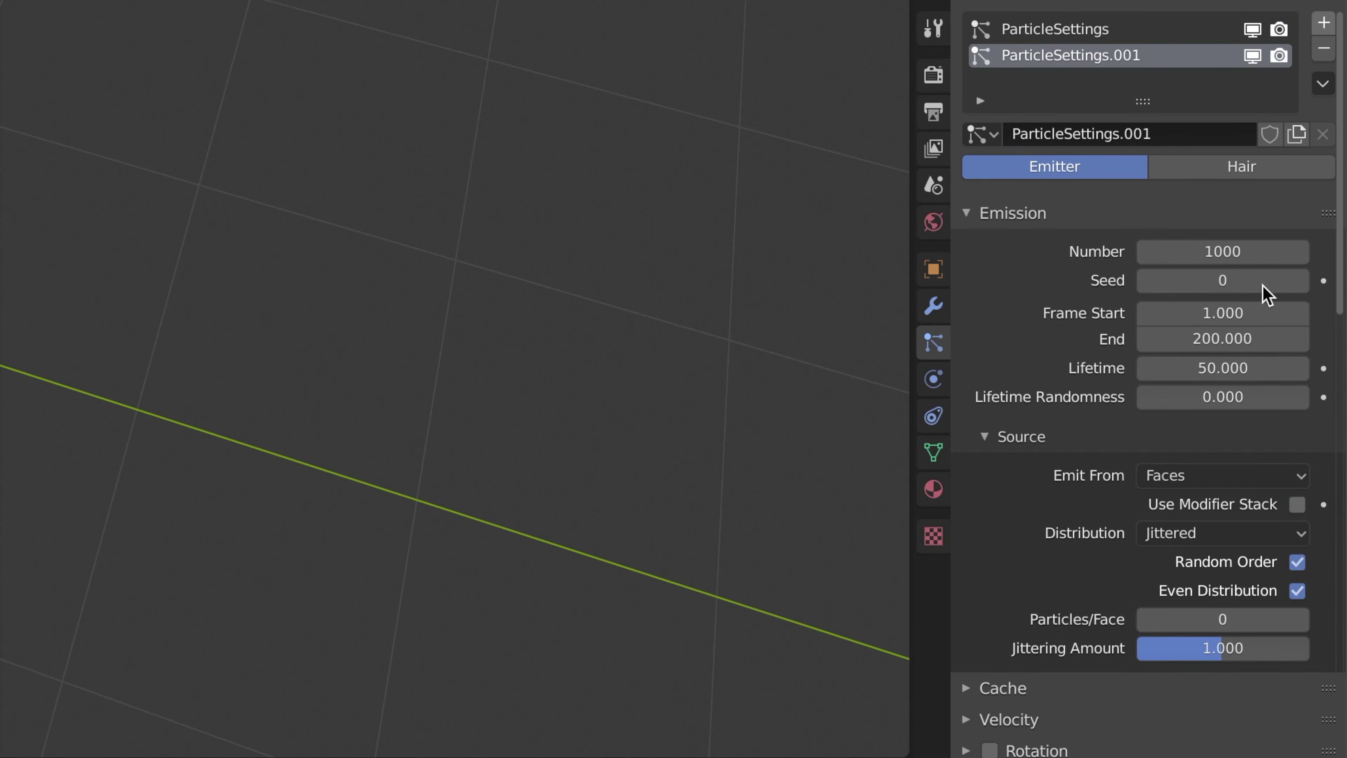
pyautogui.click(1225, 337)
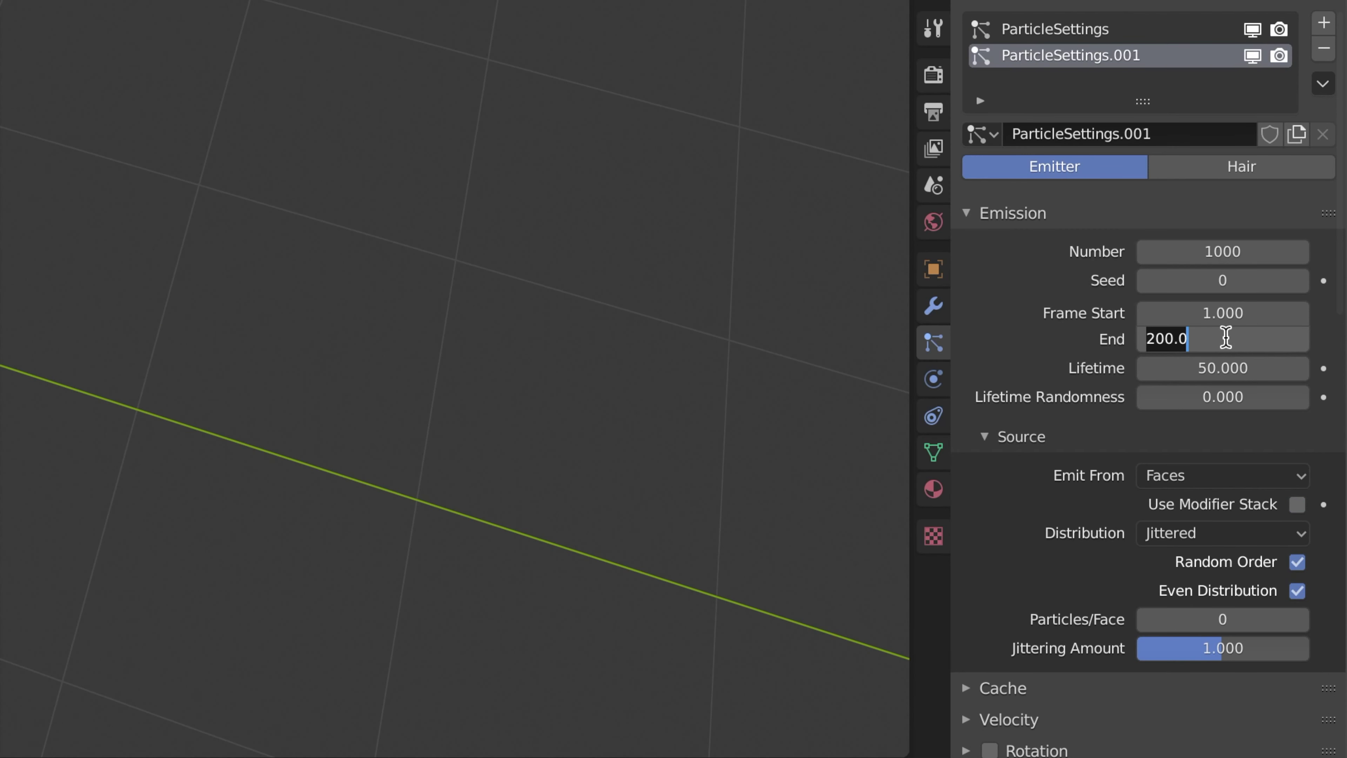
pyautogui.write('1')
pyautogui.press('Return')
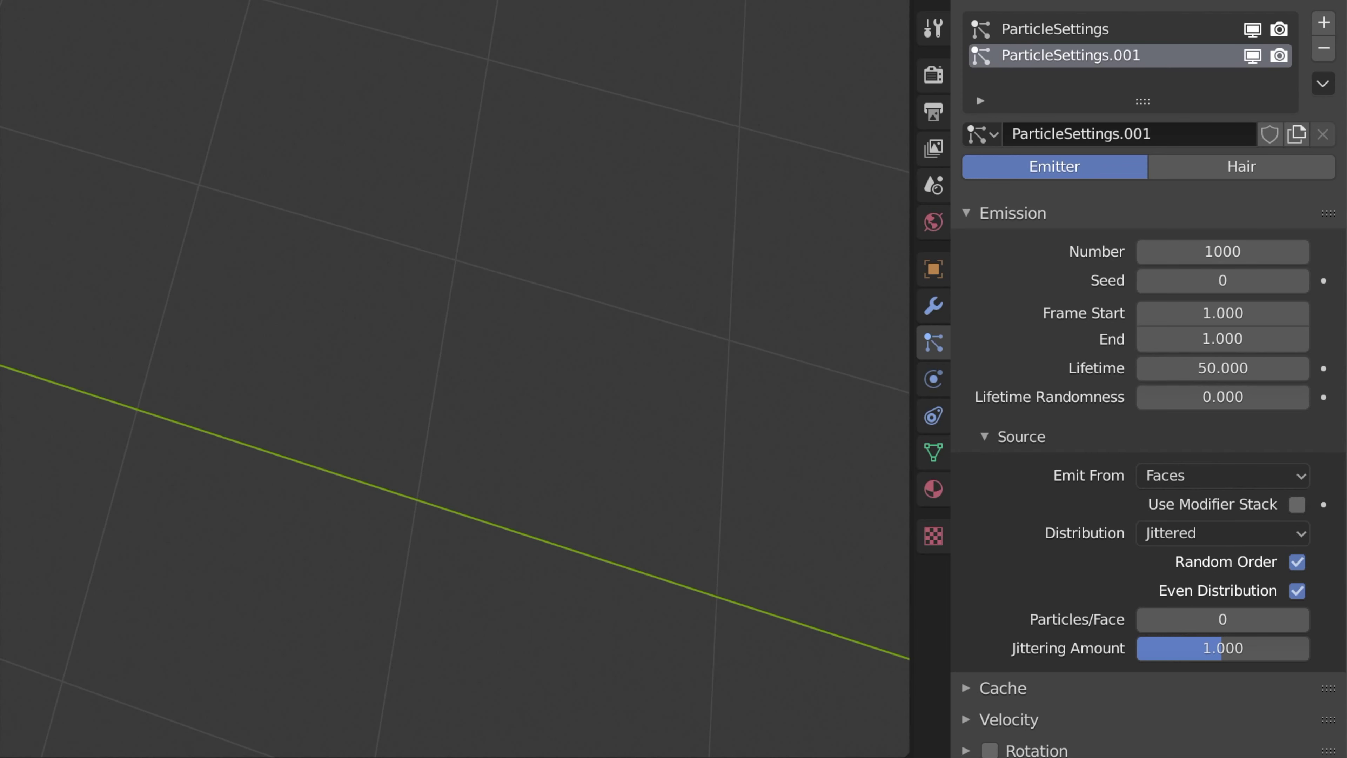
pyautogui.scroll(-5, 1015, 711)
pyautogui.scroll(-9, 1016, 711)
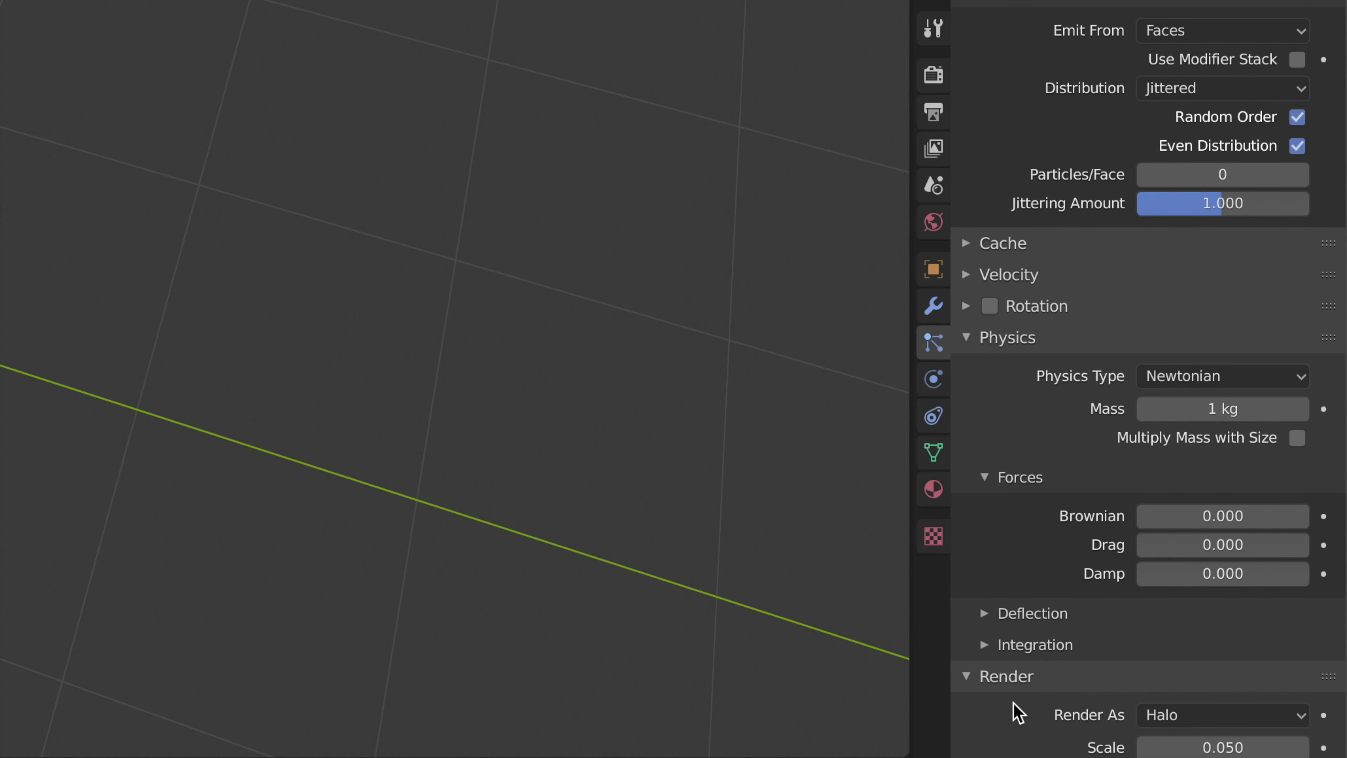
pyautogui.click(1218, 716)
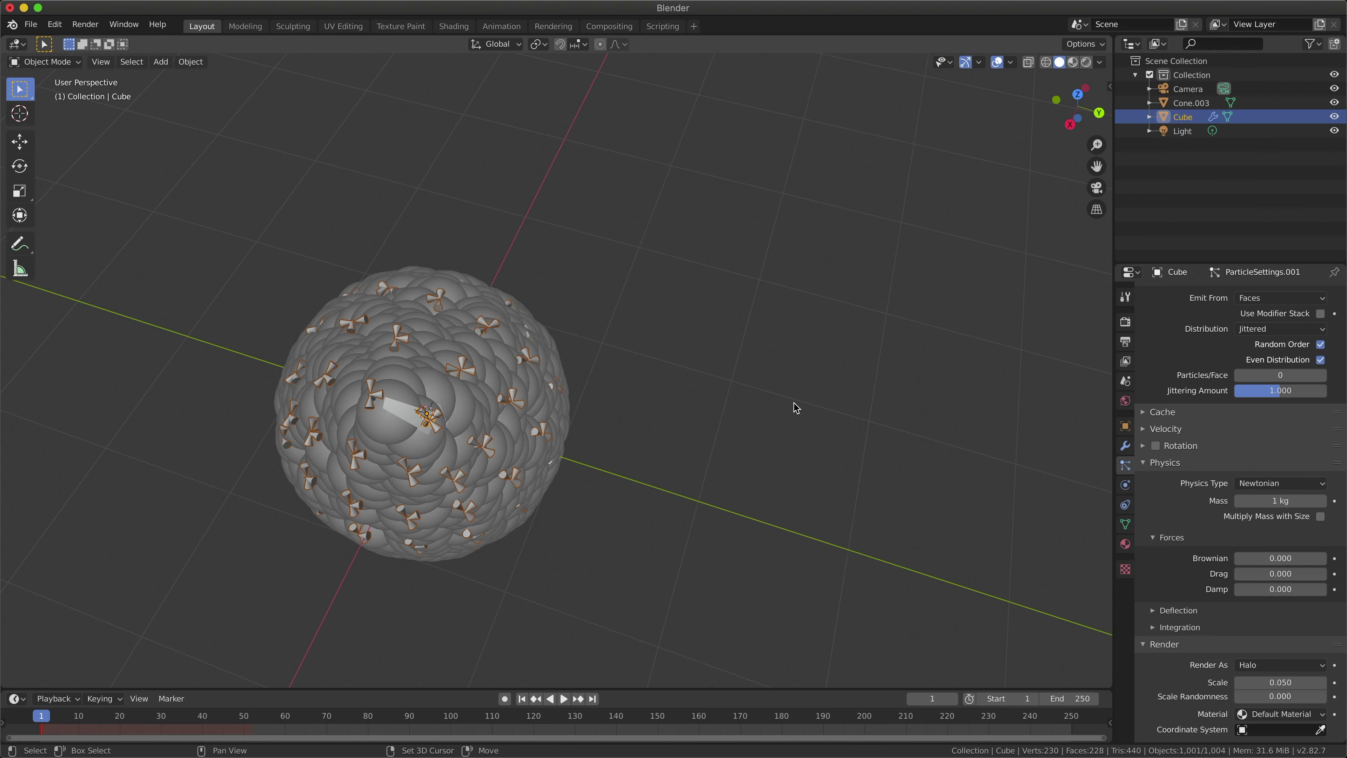
# Step: Add a UV Sphere, move it aside along X, and shade it smooth
pyautogui.hotkey('shift', 'a')
pyautogui.moveTo(315, 227)
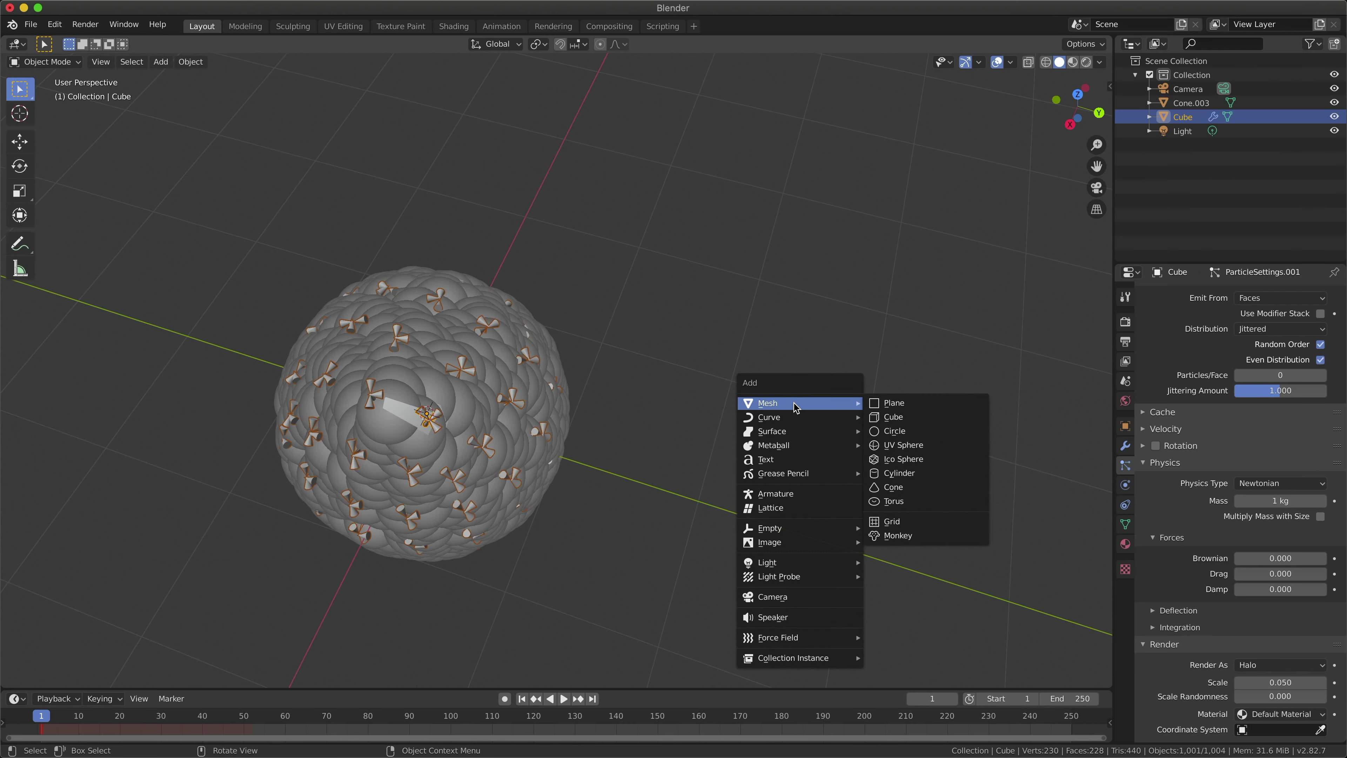
pyautogui.click(900, 446)
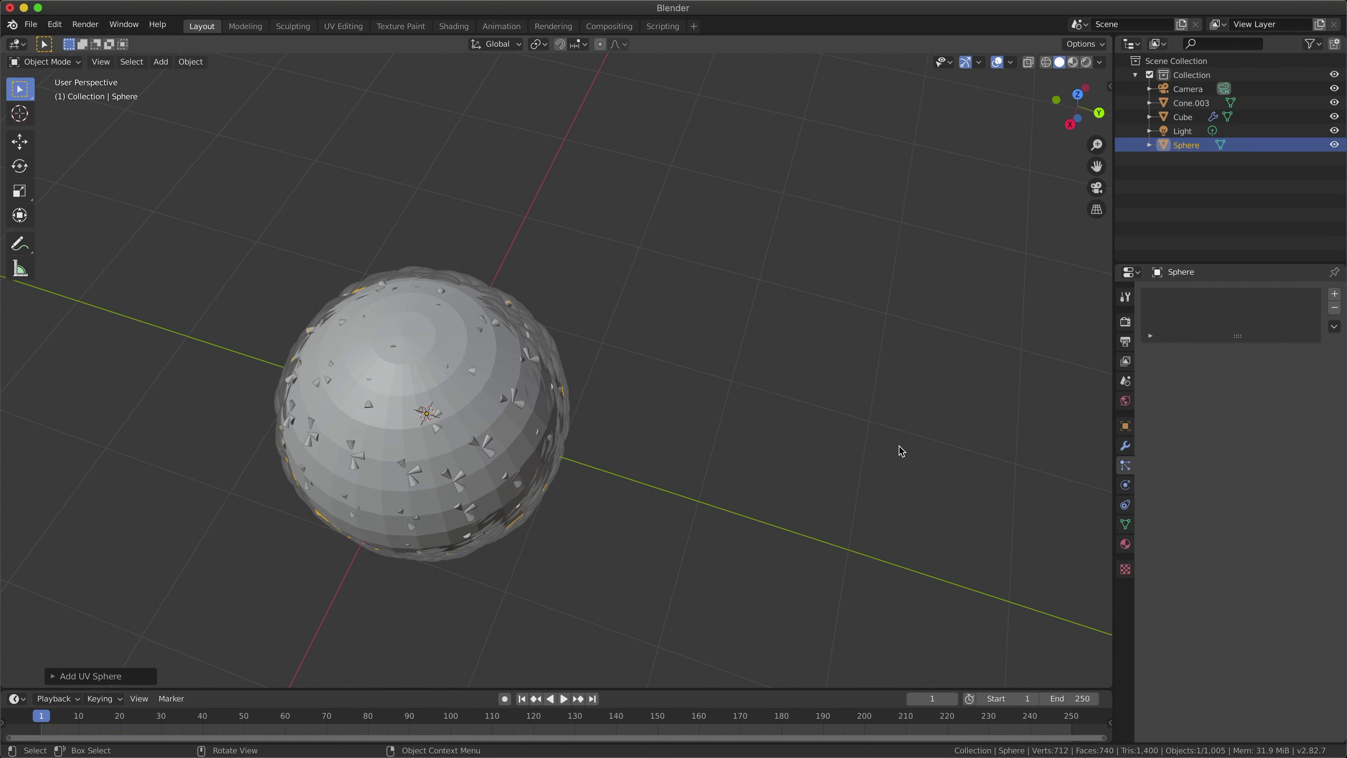
pyautogui.press('g')
pyautogui.press('x')
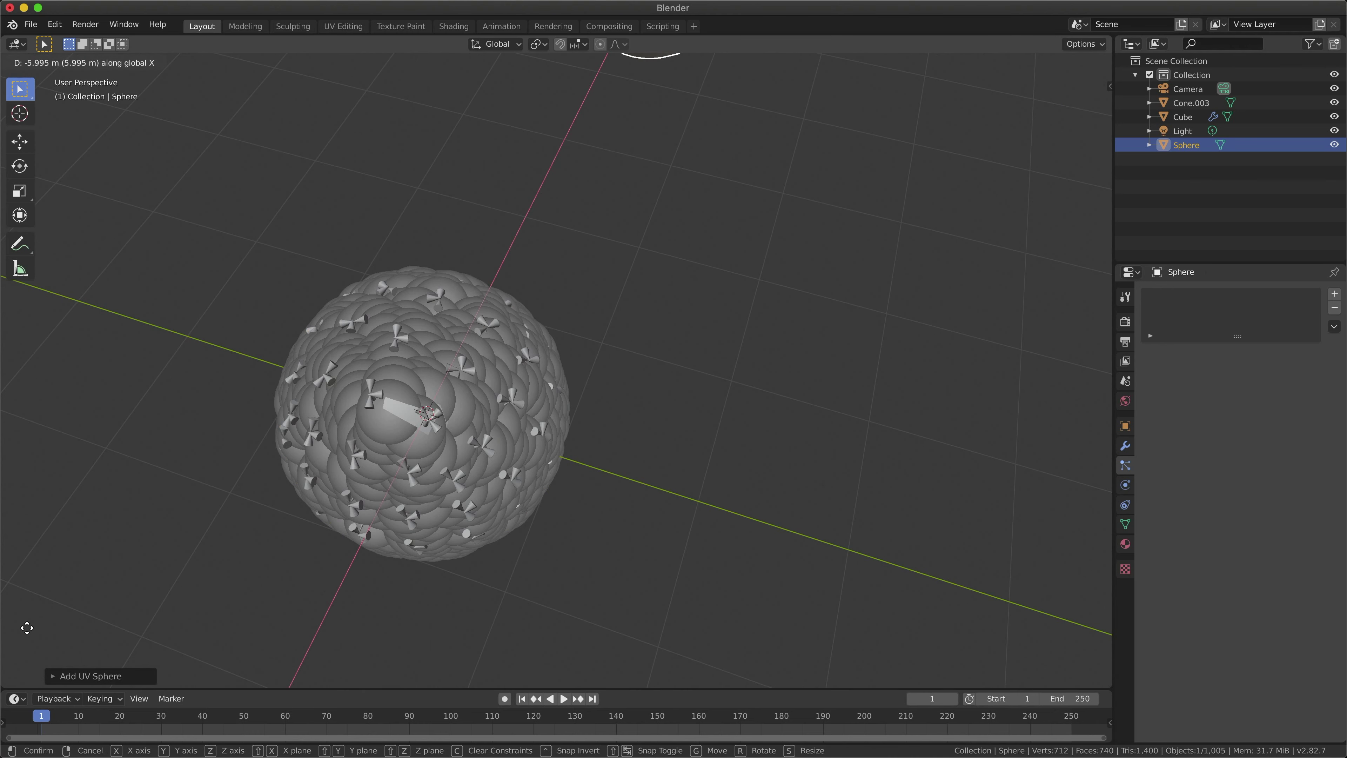
pyautogui.click(132, 476)
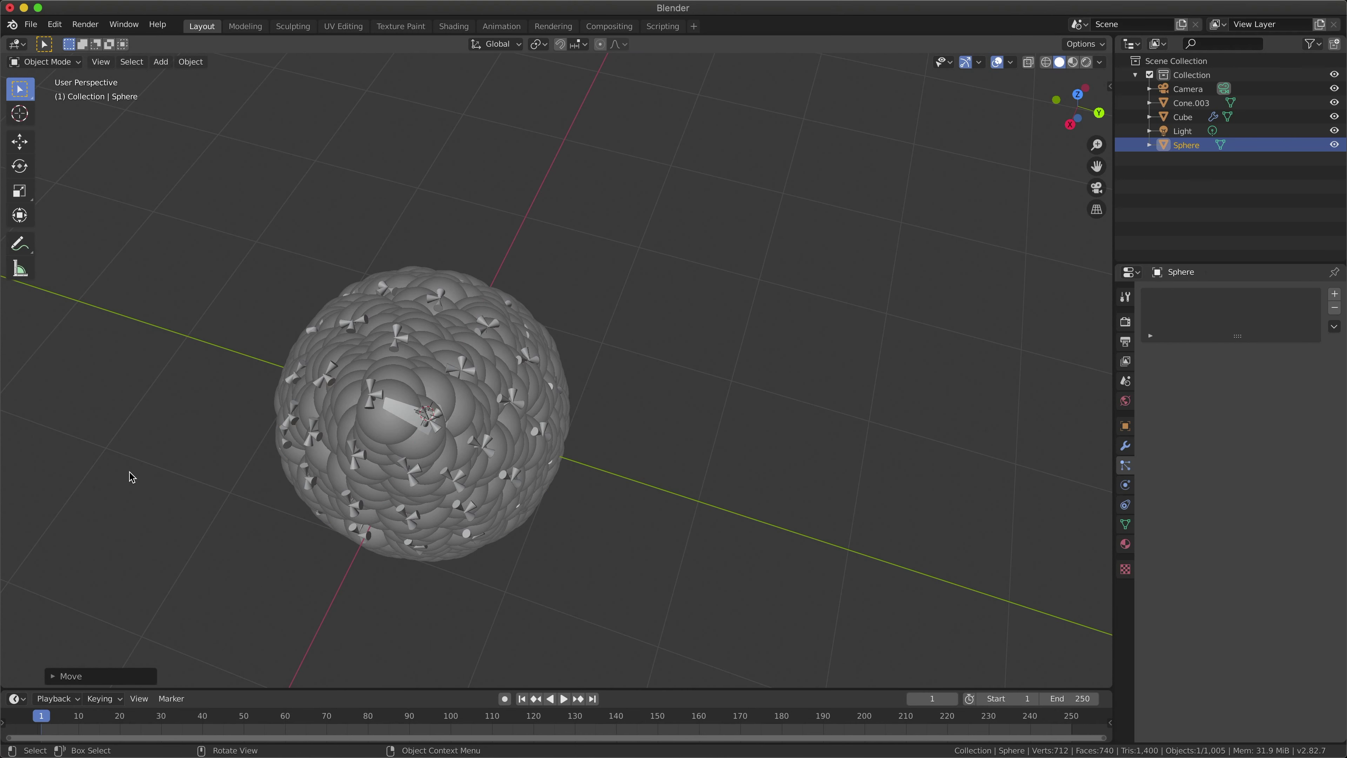
pyautogui.rightClick(131, 477)
pyautogui.click(131, 472)
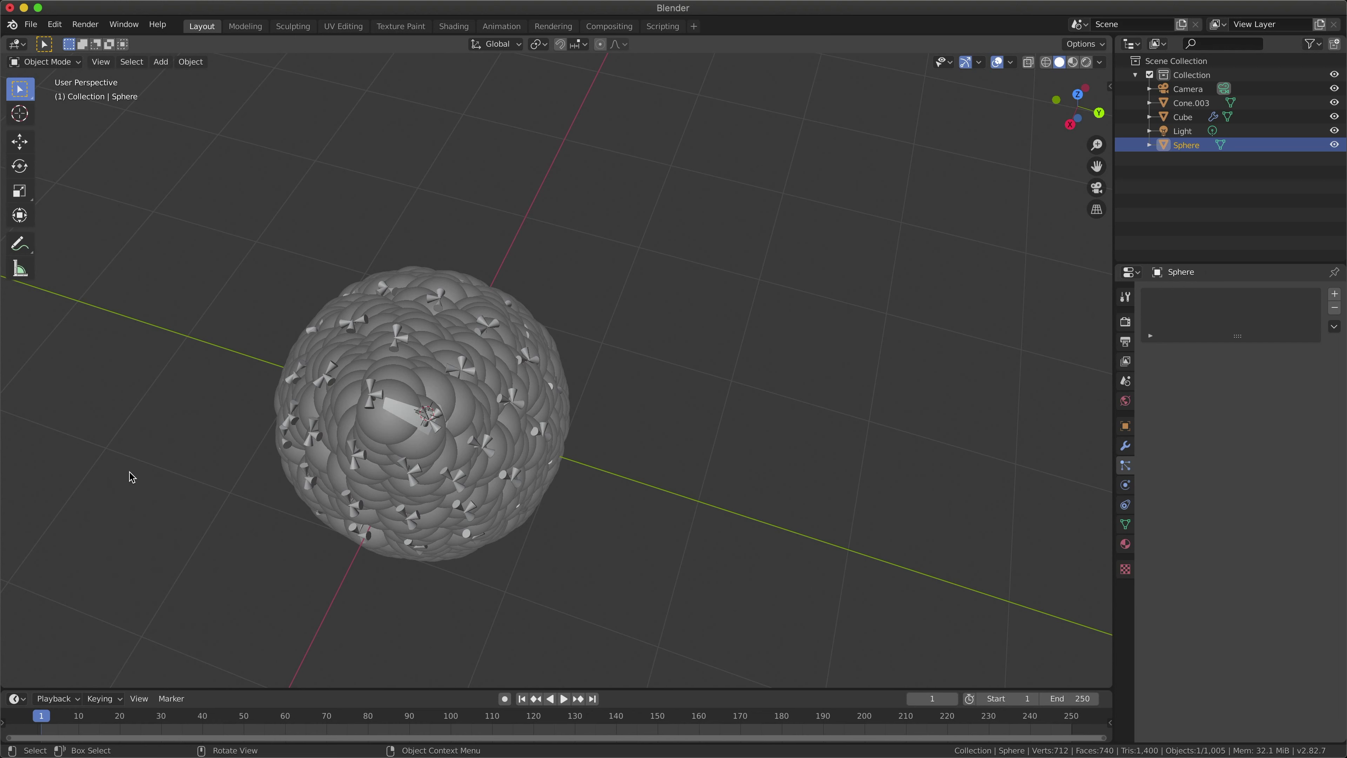
pyautogui.click(342, 452)
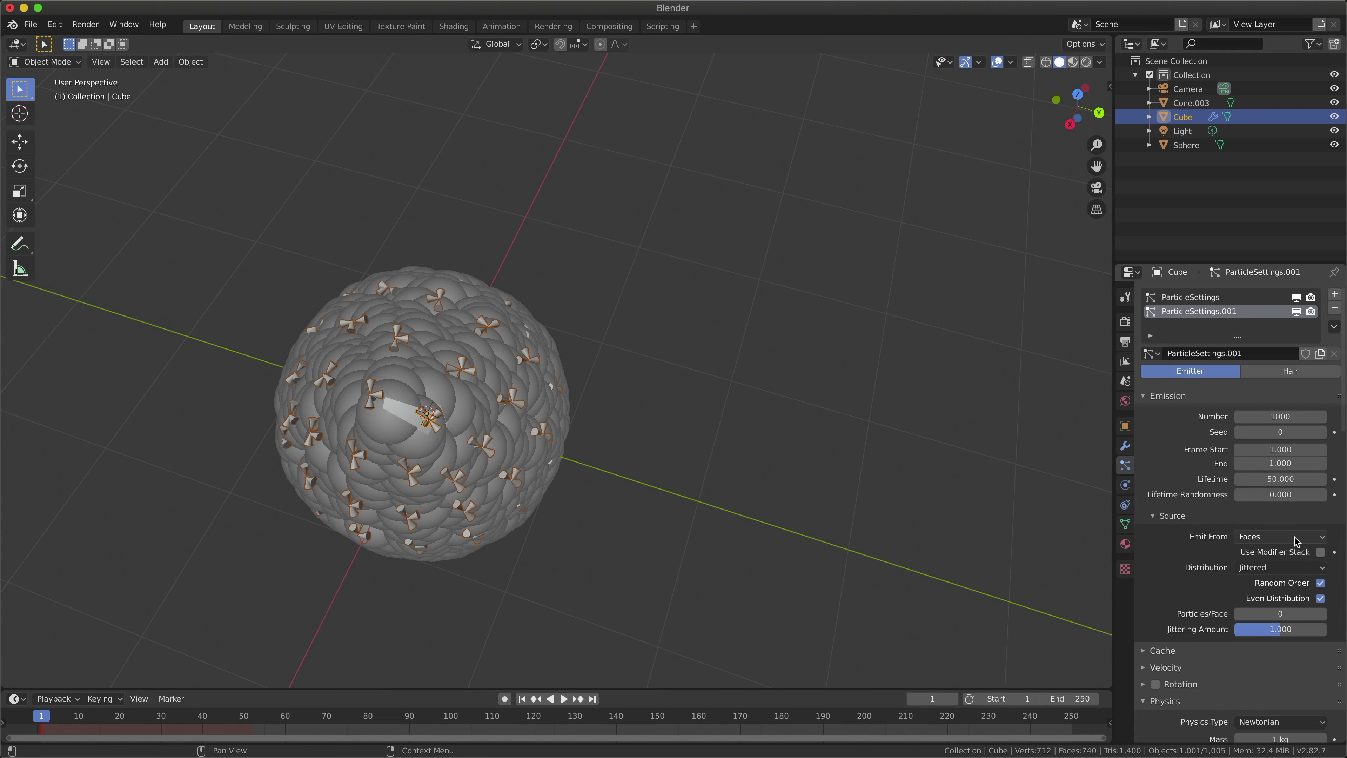
# Step: Render the second system's particles as Sphere object instances at scale 0.030
pyautogui.scroll(-12, 1264, 590)
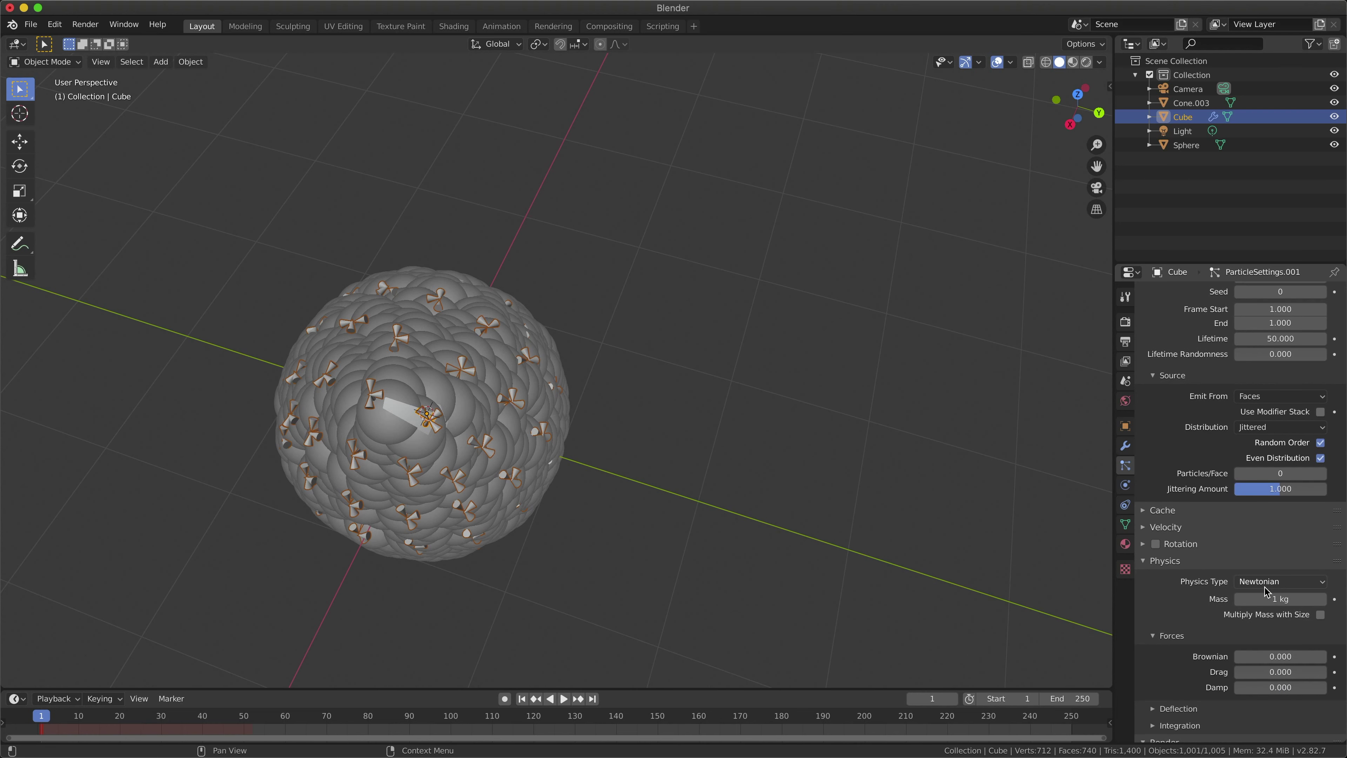
pyautogui.click(1251, 610)
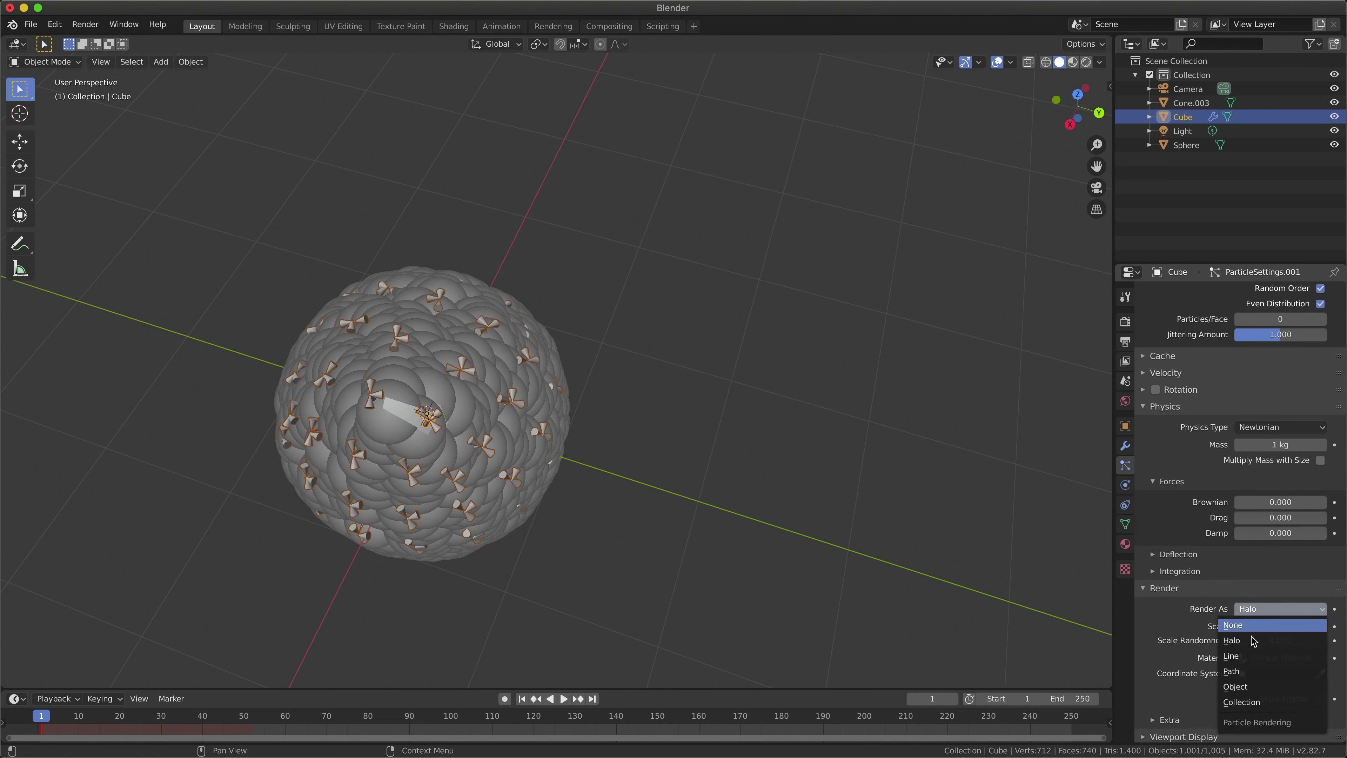
pyautogui.click(1261, 687)
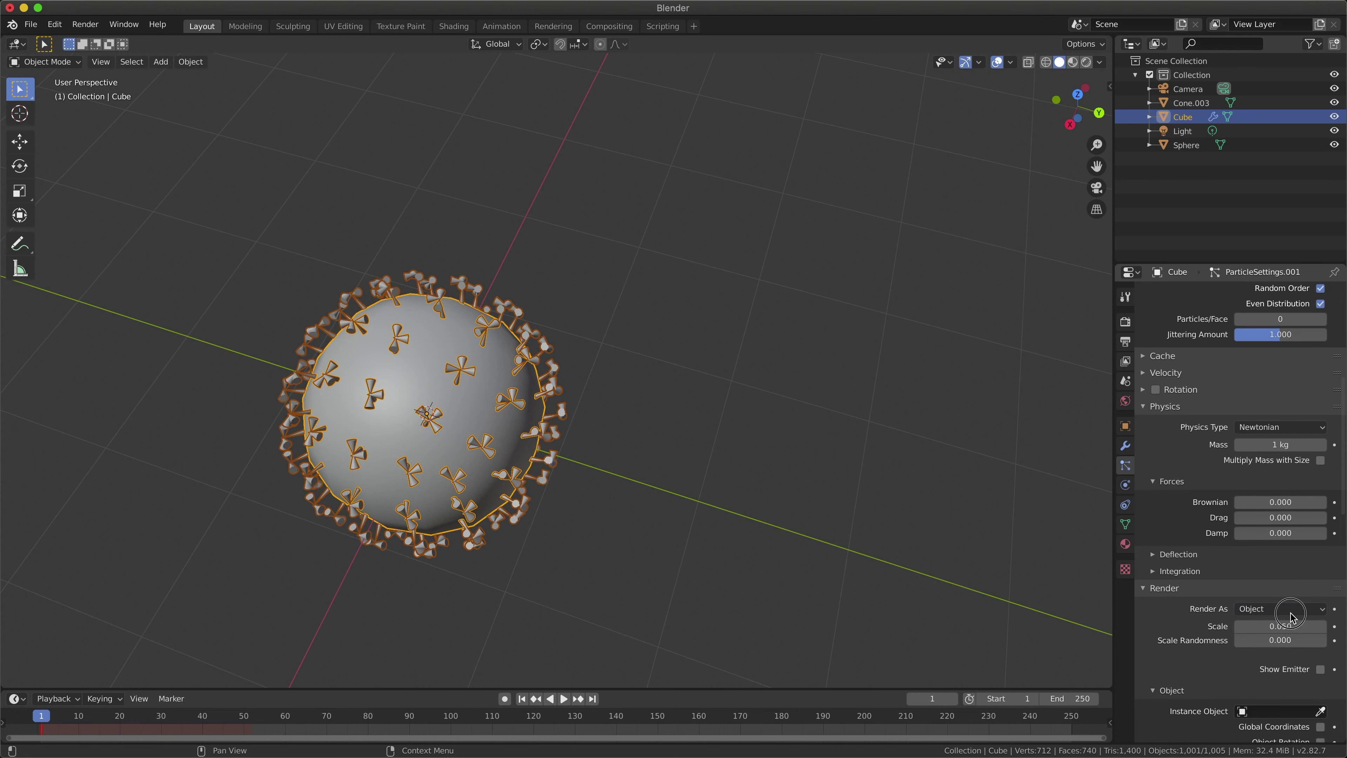
pyautogui.click(1268, 709)
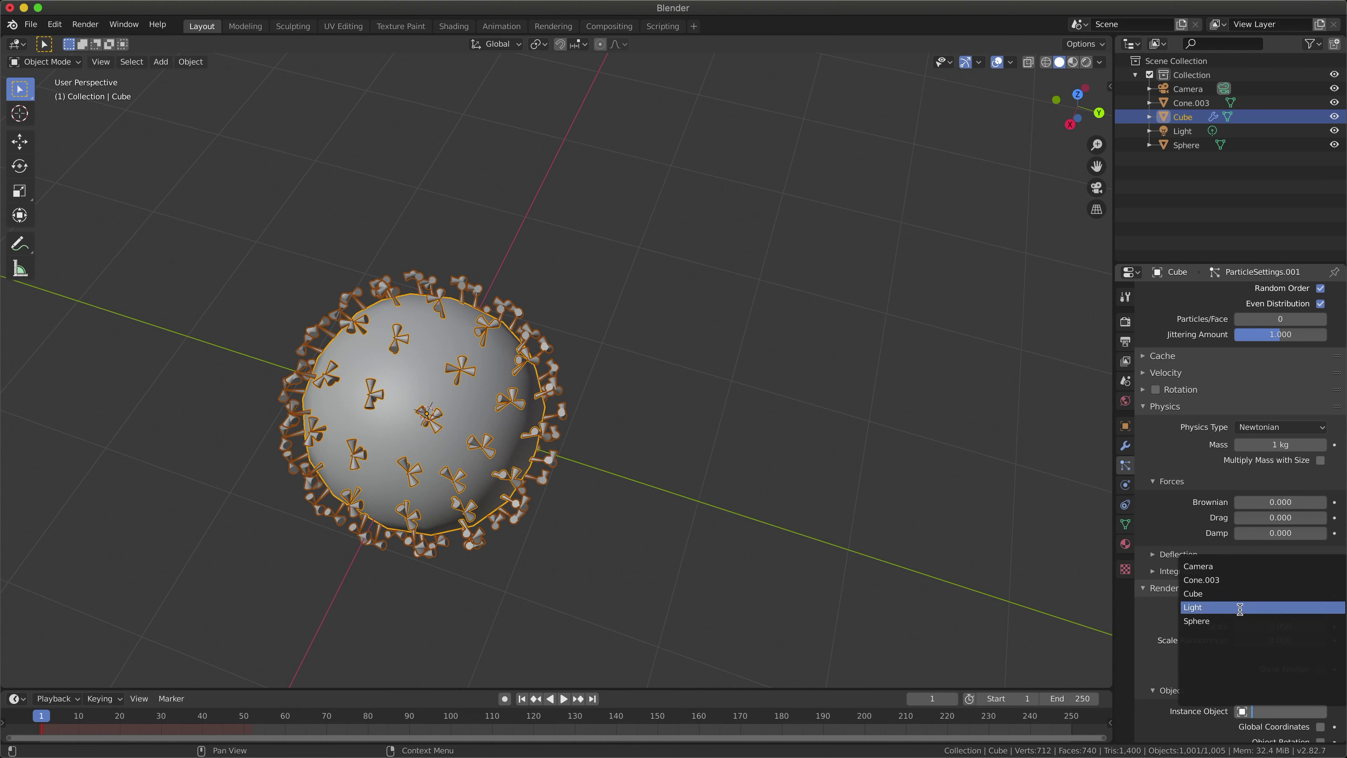
pyautogui.click(1236, 620)
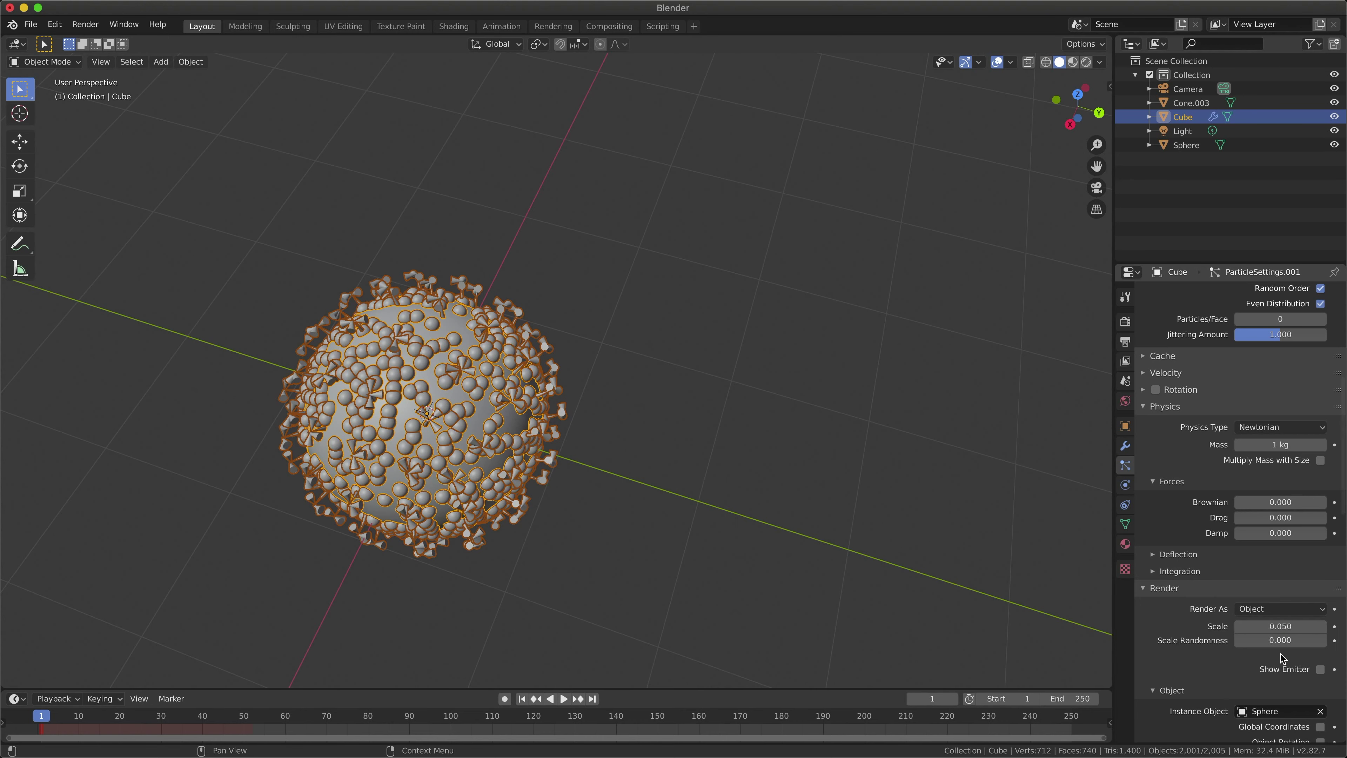
pyautogui.click(1280, 626)
pyautogui.write('0.01')
pyautogui.press('Return')
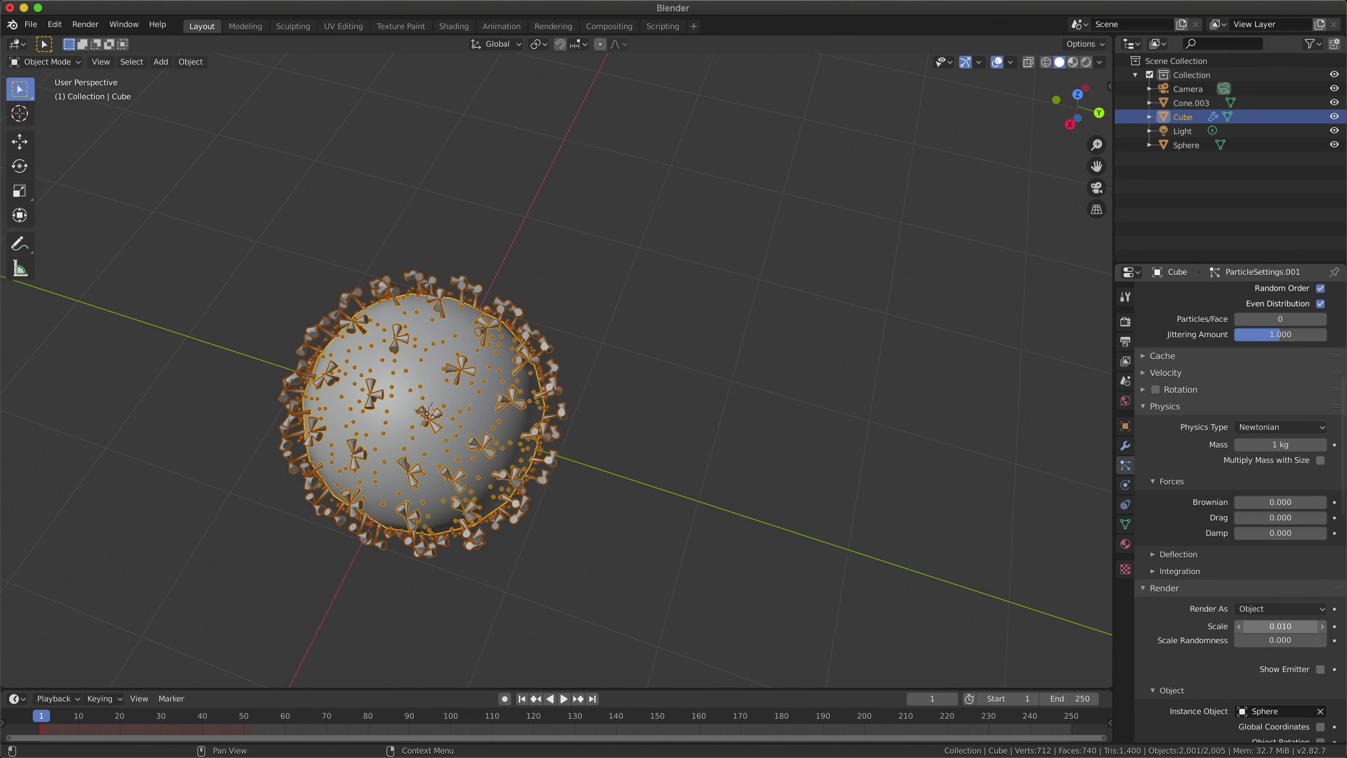
pyautogui.hotkey('ctrl', 'z')
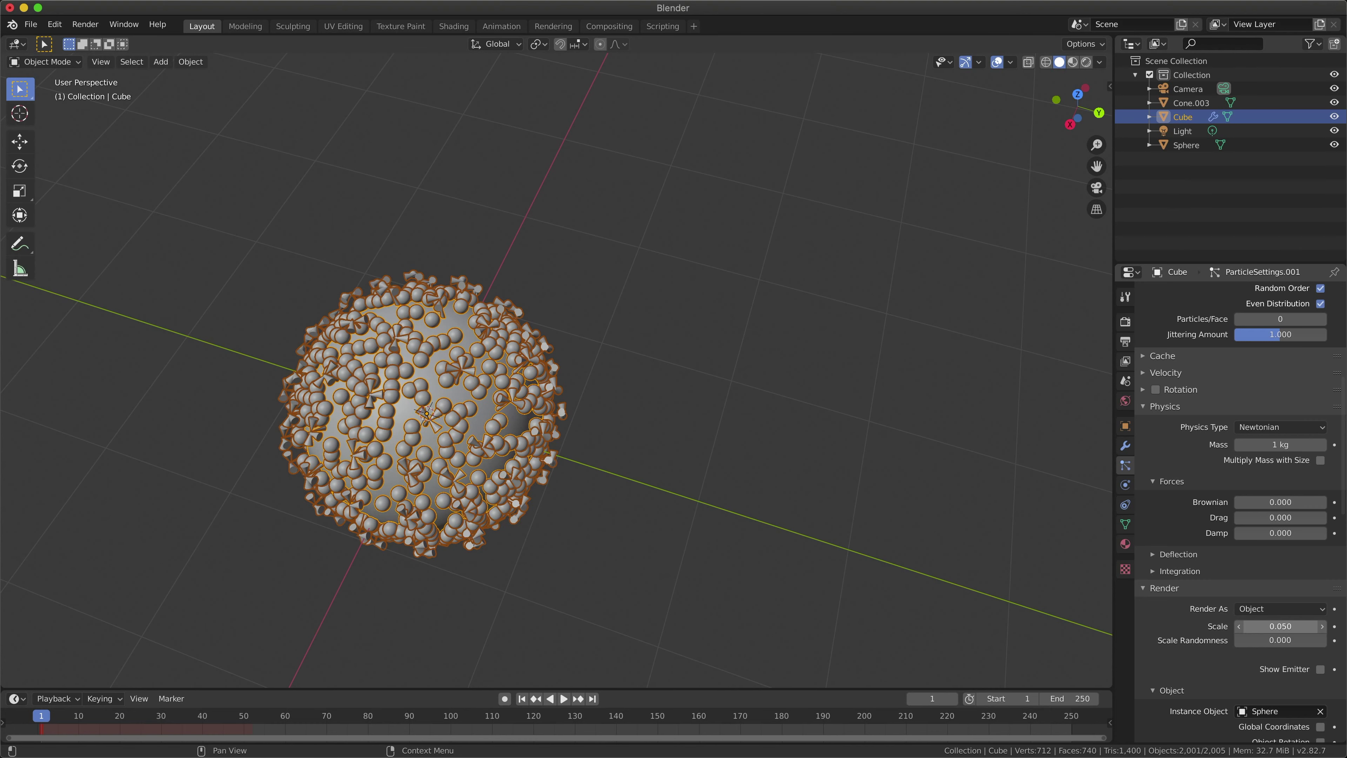
pyautogui.moveTo(1280, 626); pyautogui.dragTo(1269, 626)
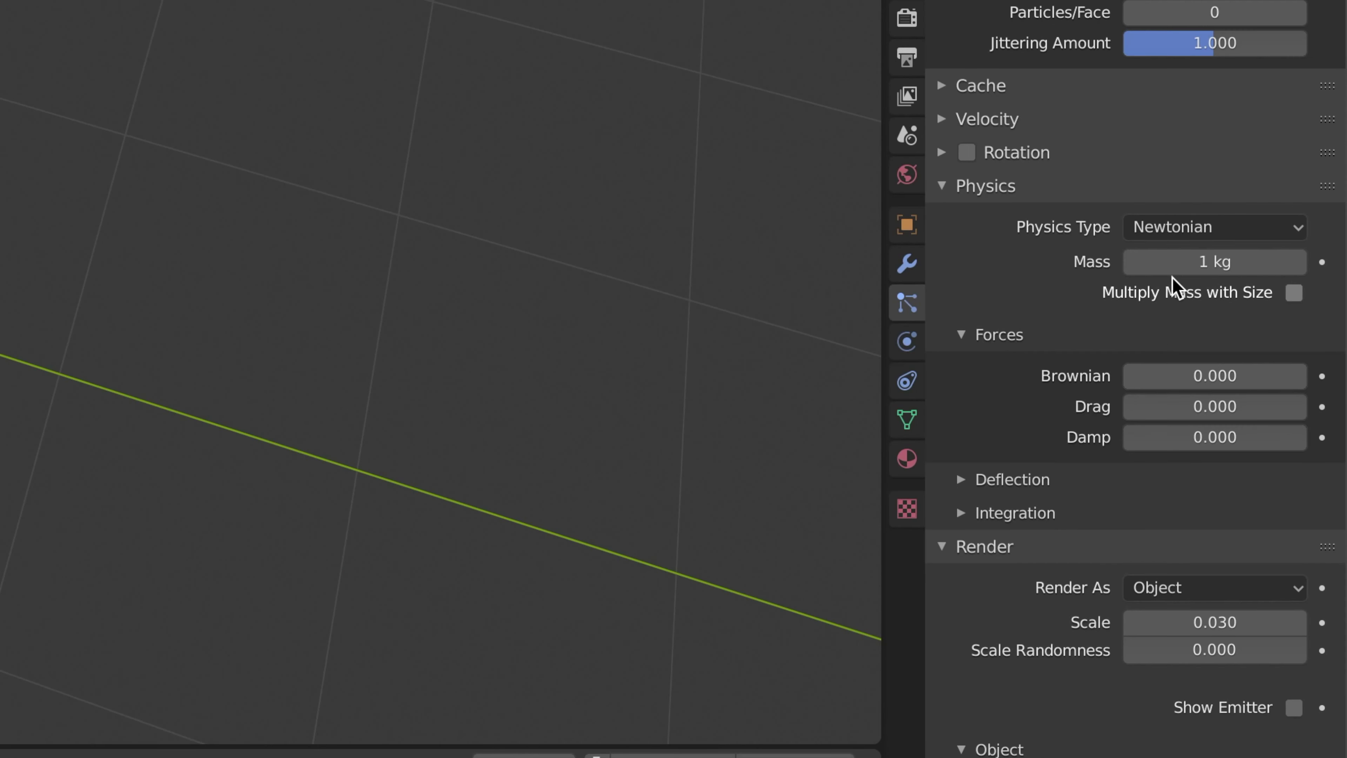
# Step: Raise the particle Number to 7618
pyautogui.scroll(-3, 1271, 498)
pyautogui.scroll(15, 1199, 369)
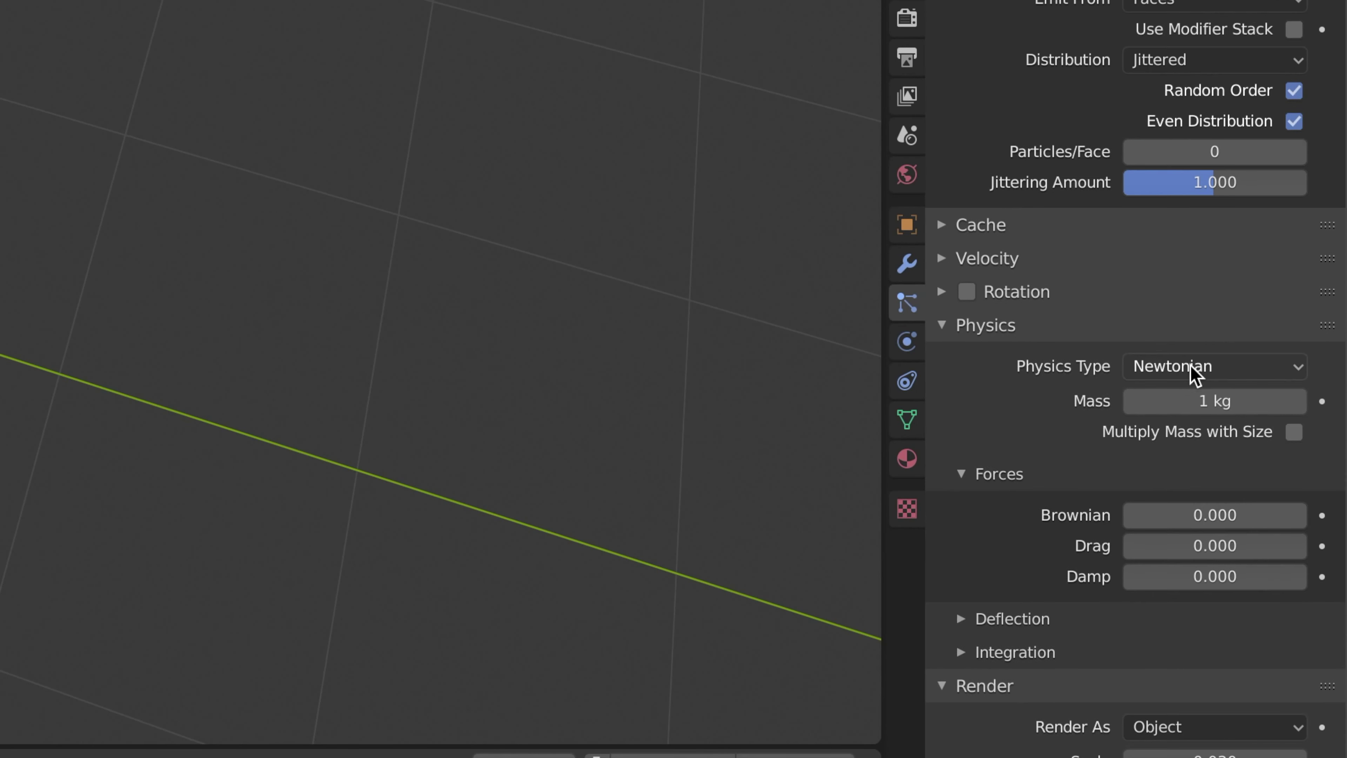
pyautogui.scroll(5, 1194, 373)
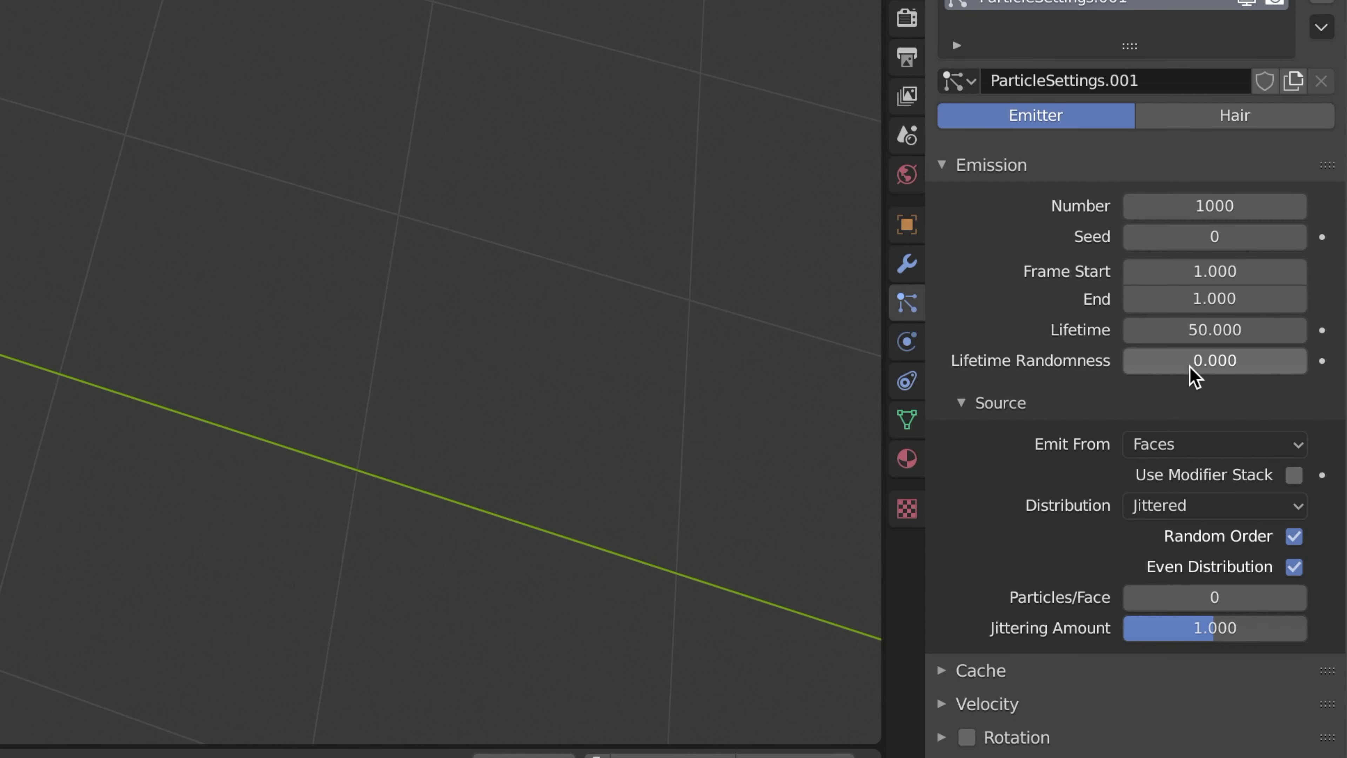
pyautogui.moveTo(1208, 205); pyautogui.dragTo(1344, 205)
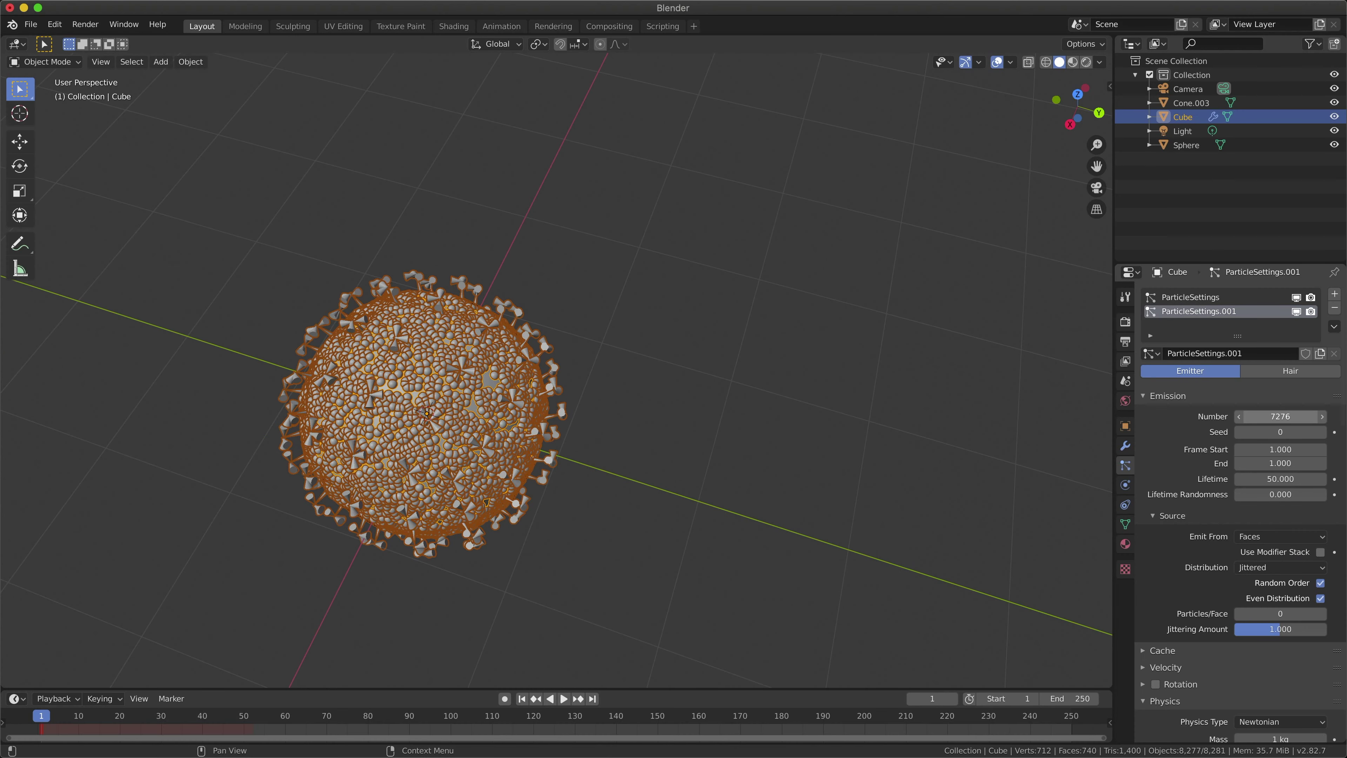
pyautogui.moveTo(1280, 416); pyautogui.dragTo(1286, 416)
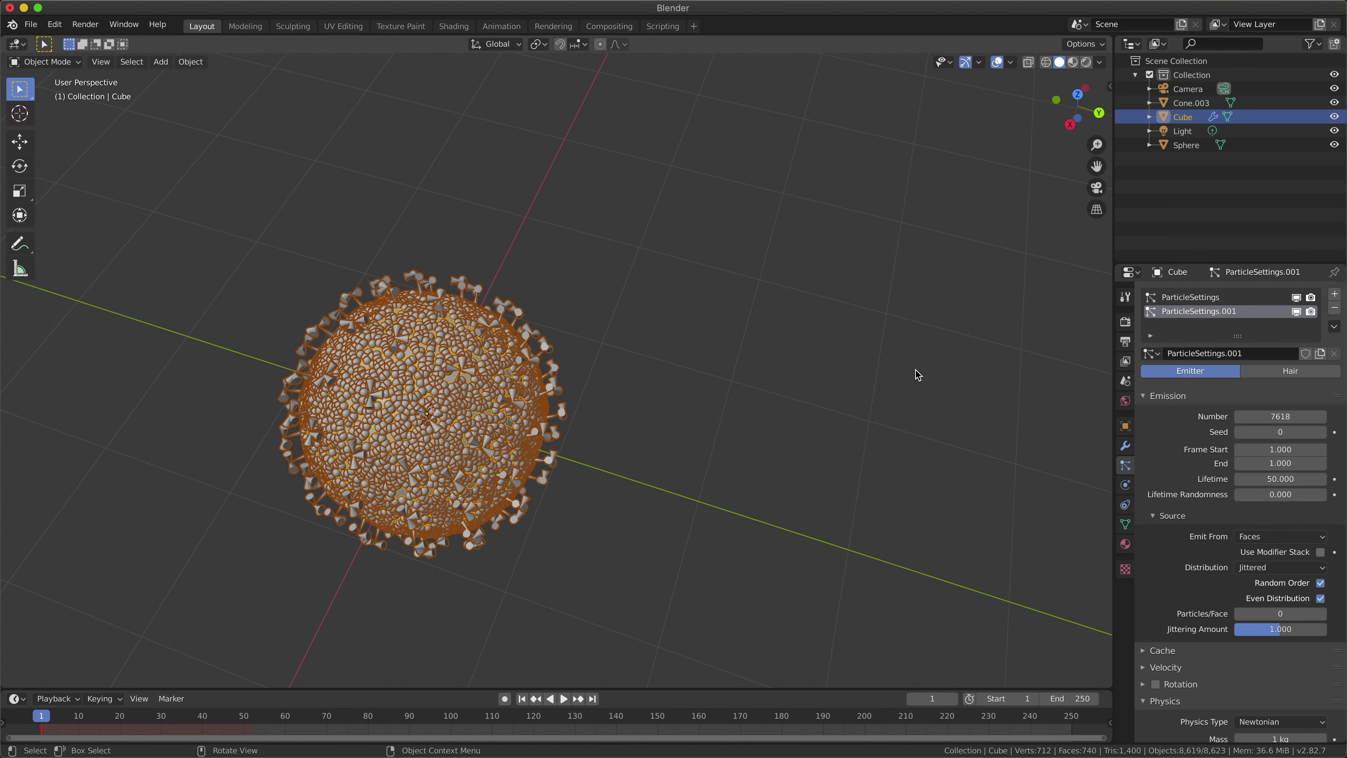
# Step: Deselect the Cube to view the coated model, then collapse the Children particle settings
pyautogui.click(803, 365)
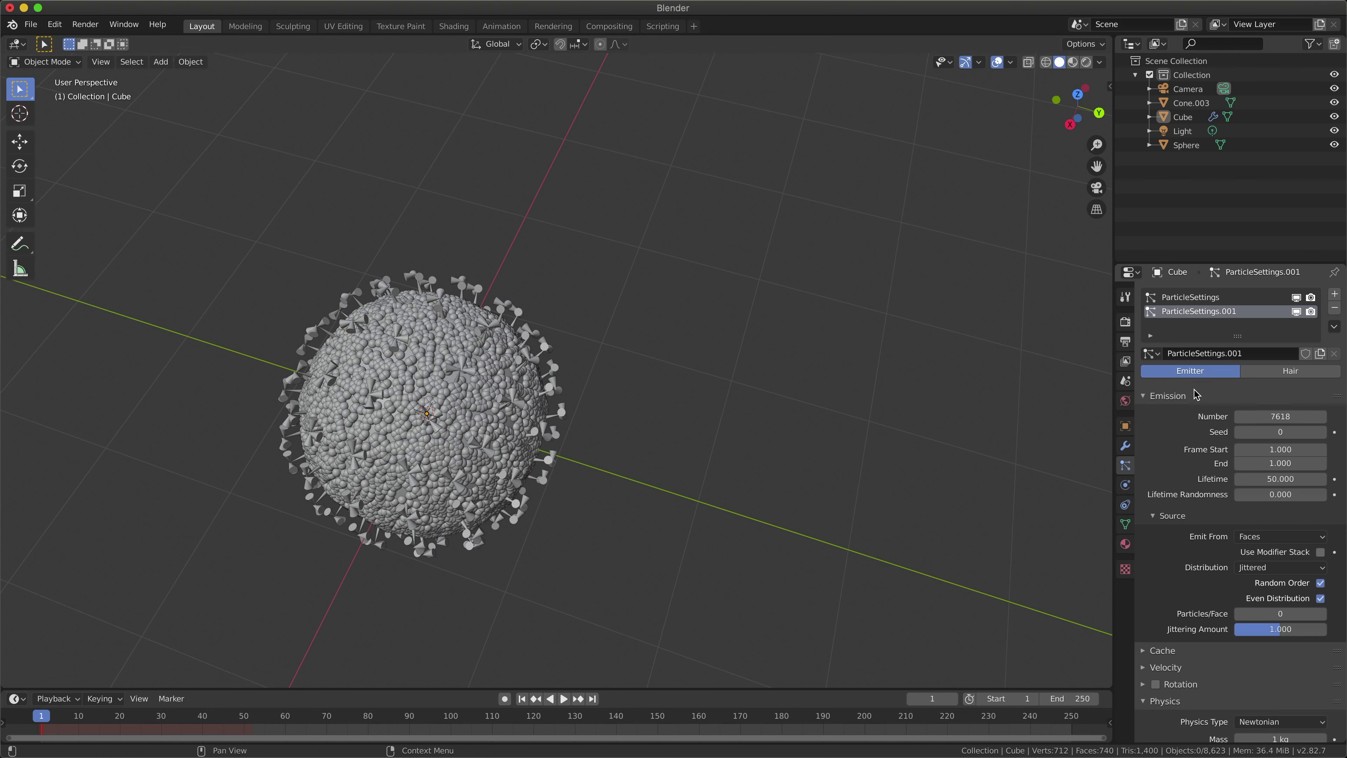
pyautogui.scroll(-3, 1194, 395)
pyautogui.scroll(-6, 1195, 396)
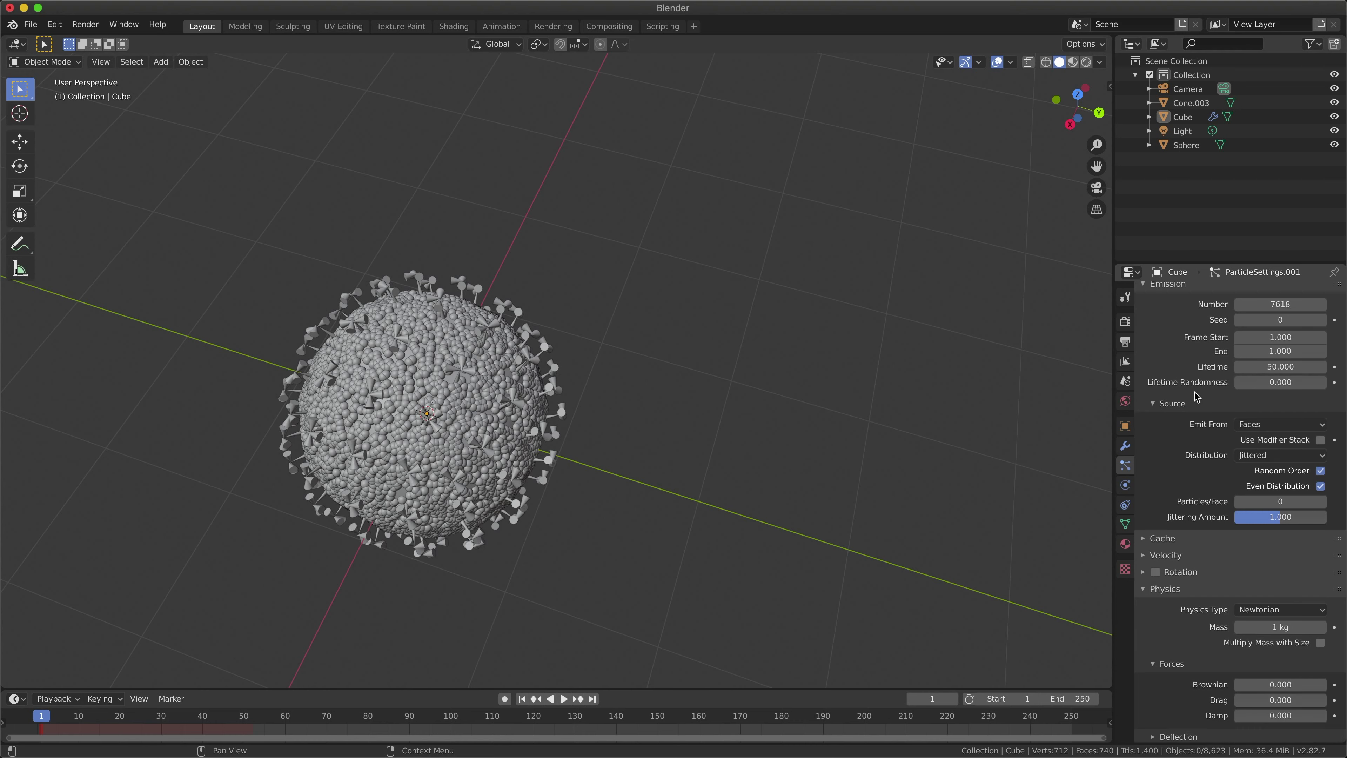
pyautogui.scroll(-10, 1156, 463)
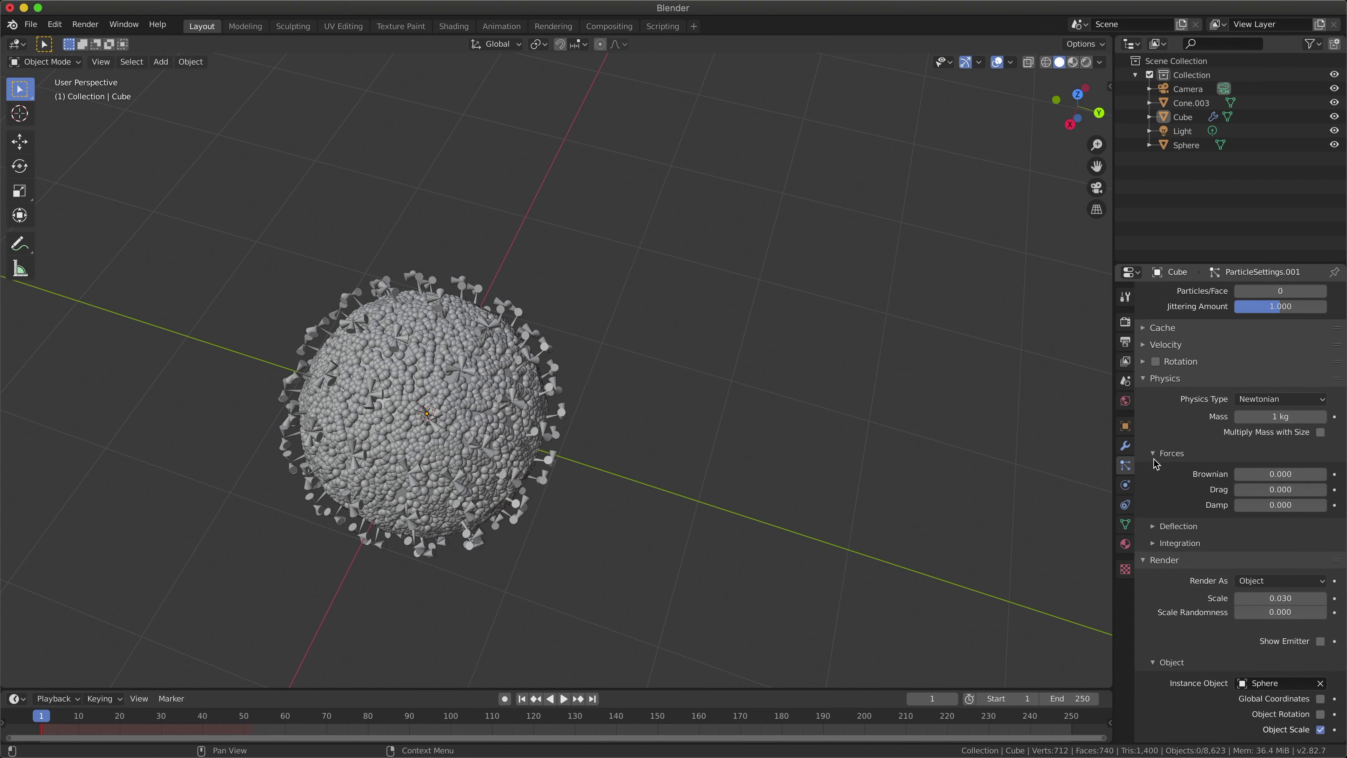
pyautogui.scroll(-6, 1156, 463)
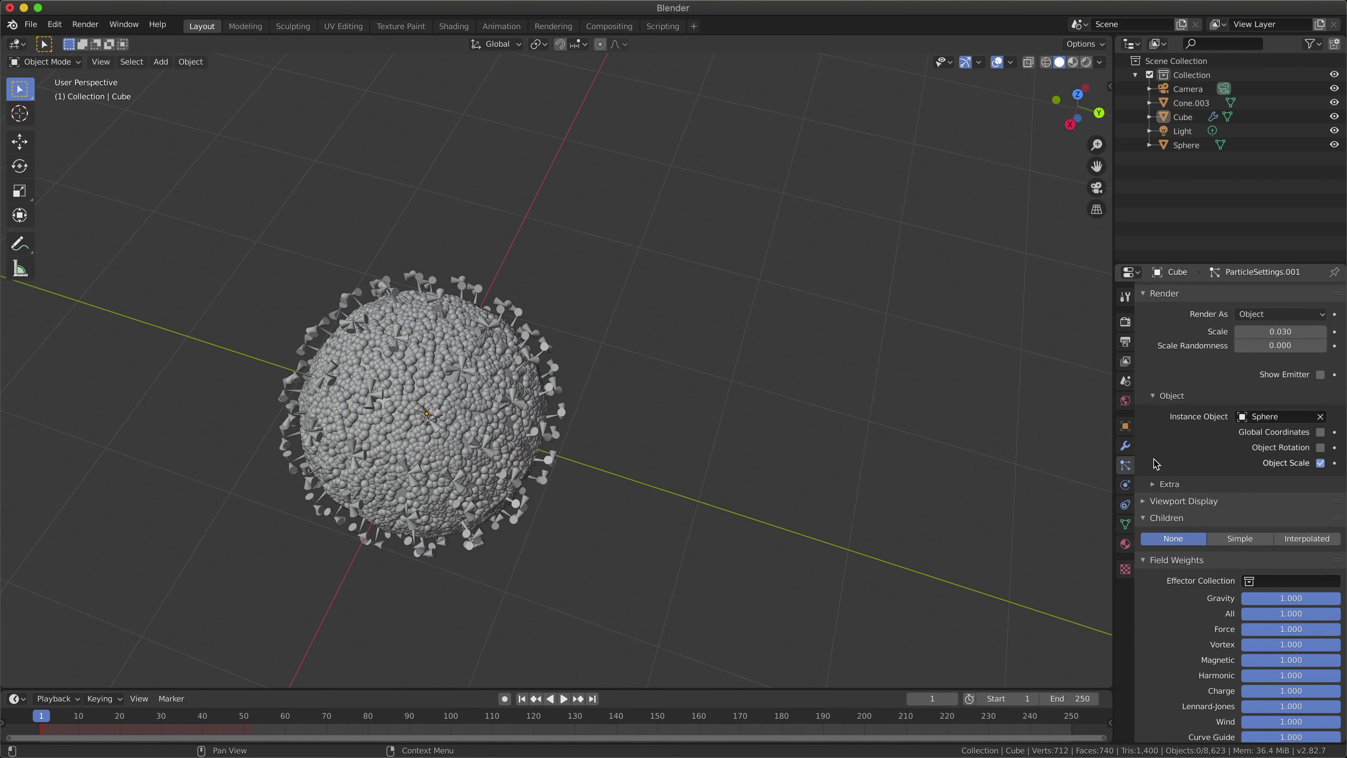
pyautogui.click(1147, 450)
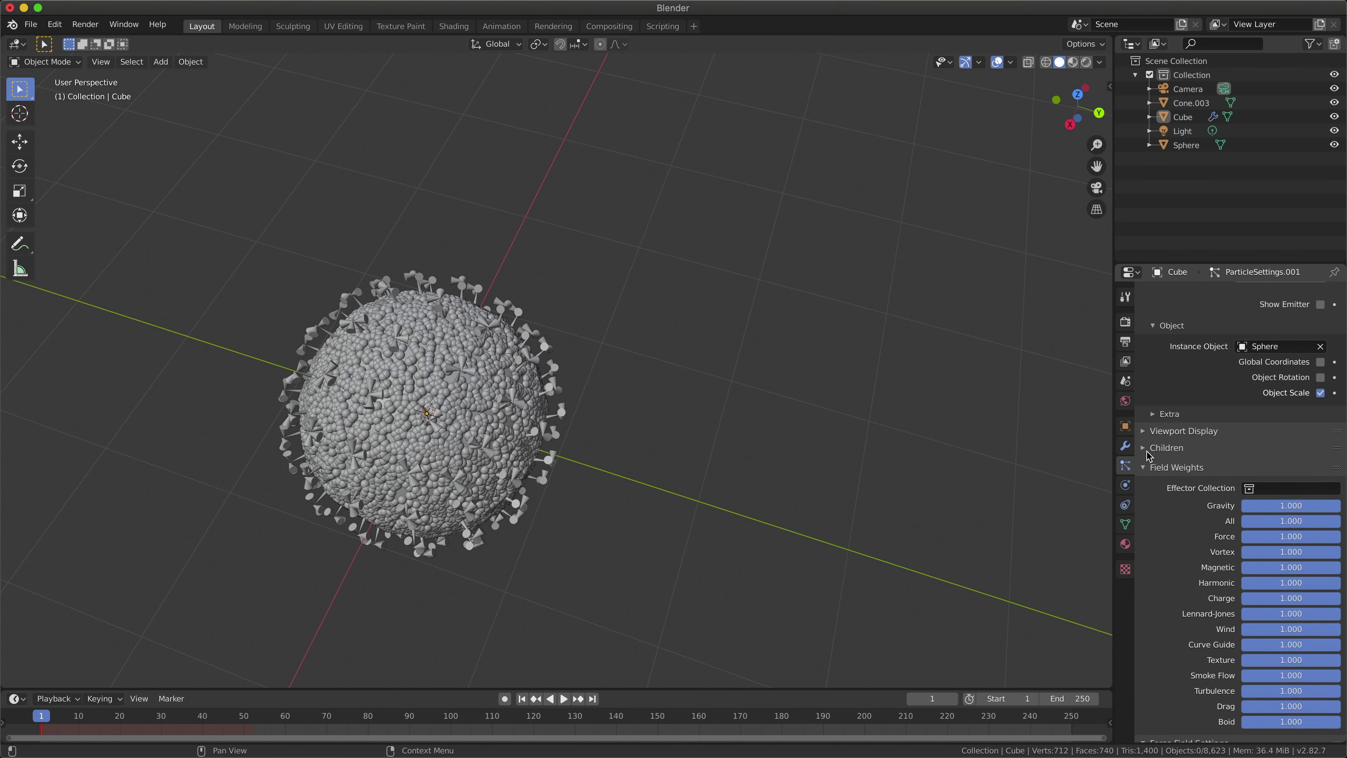
# Step: Expand the Textures panel and bring the Cache section into view, showing 52 frames in memory
pyautogui.scroll(-3, 1147, 456)
pyautogui.scroll(-10, 1147, 455)
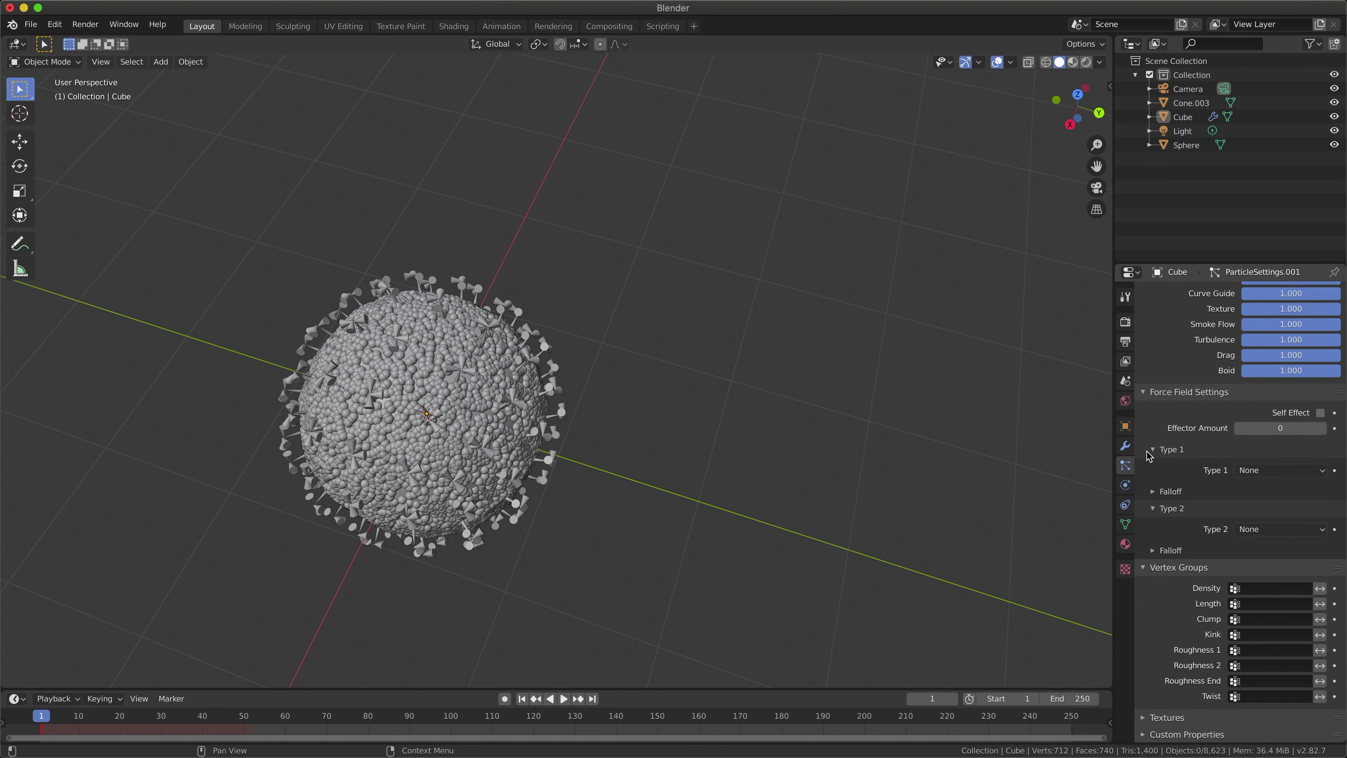
pyautogui.click(1150, 718)
pyautogui.scroll(-1, 1151, 721)
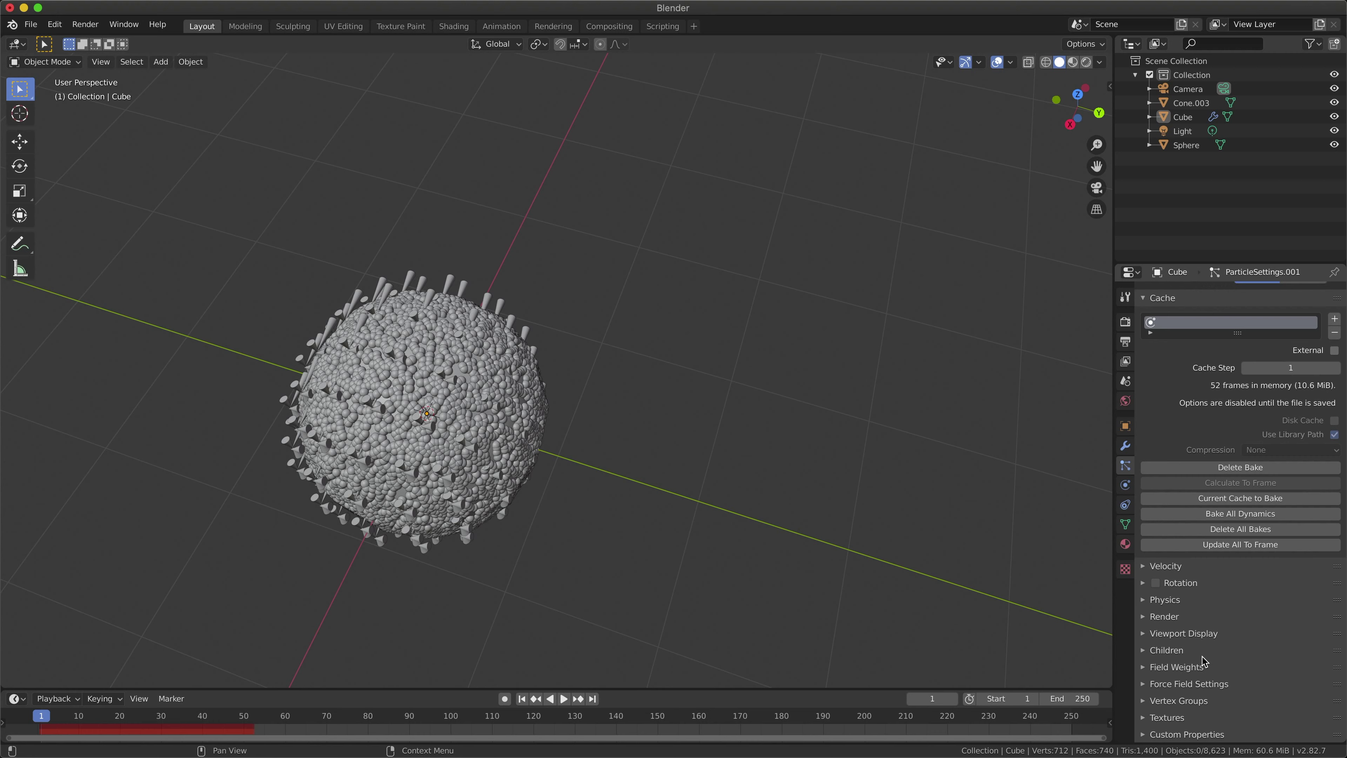
pyautogui.click(421, 392)
pyautogui.rightClick(422, 392)
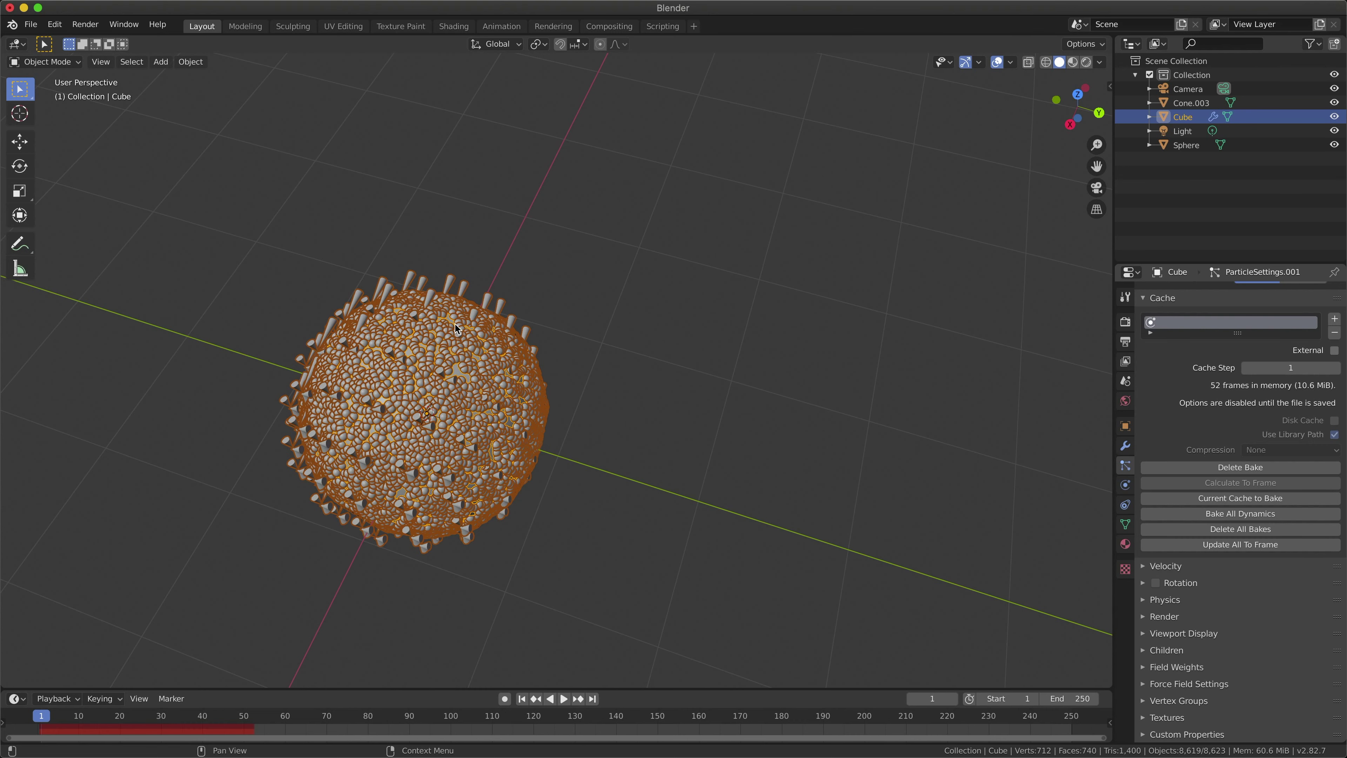
pyautogui.click(581, 301)
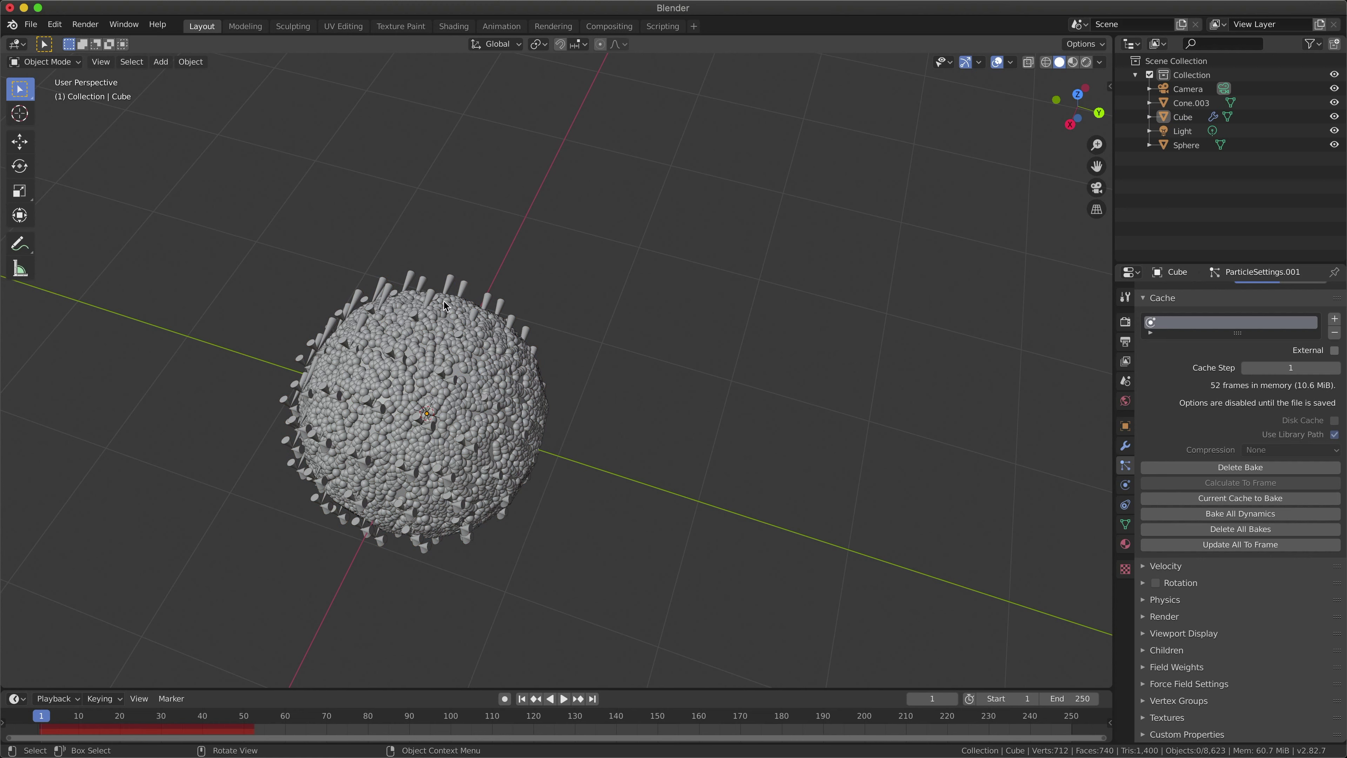